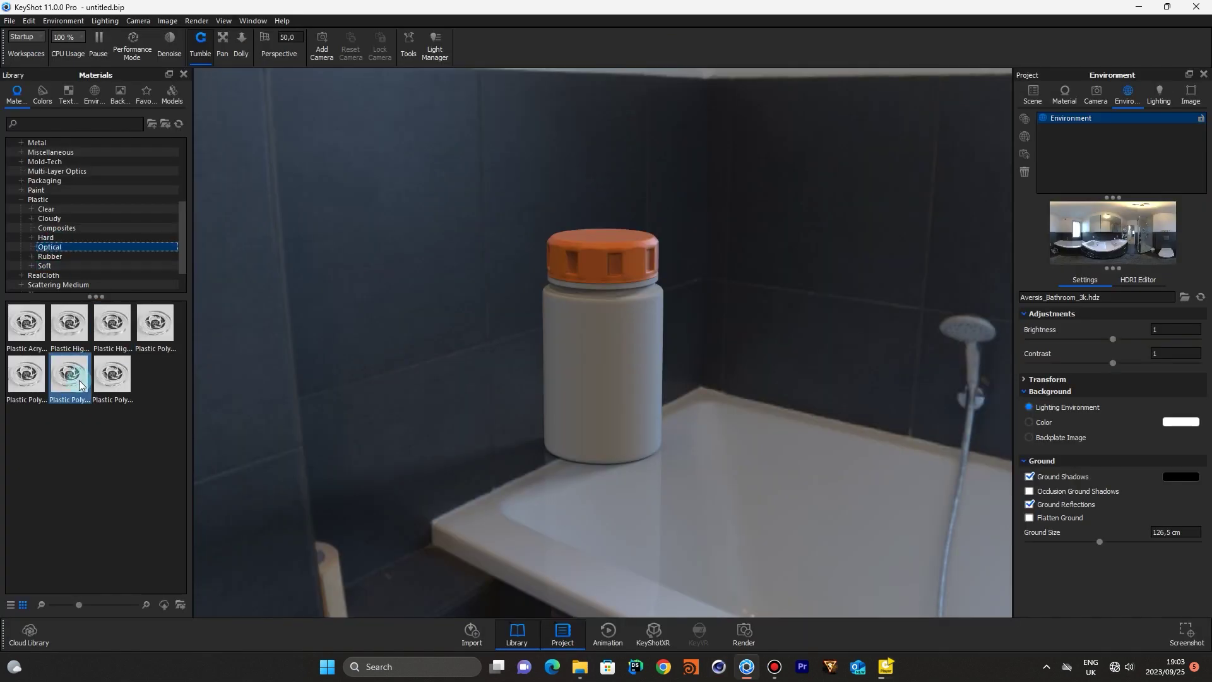
Apply a polymer plastic material from the Optical plastics category to the bottle body
mouse_move(81, 384)
left_click_drag(72, 377, 591, 400)
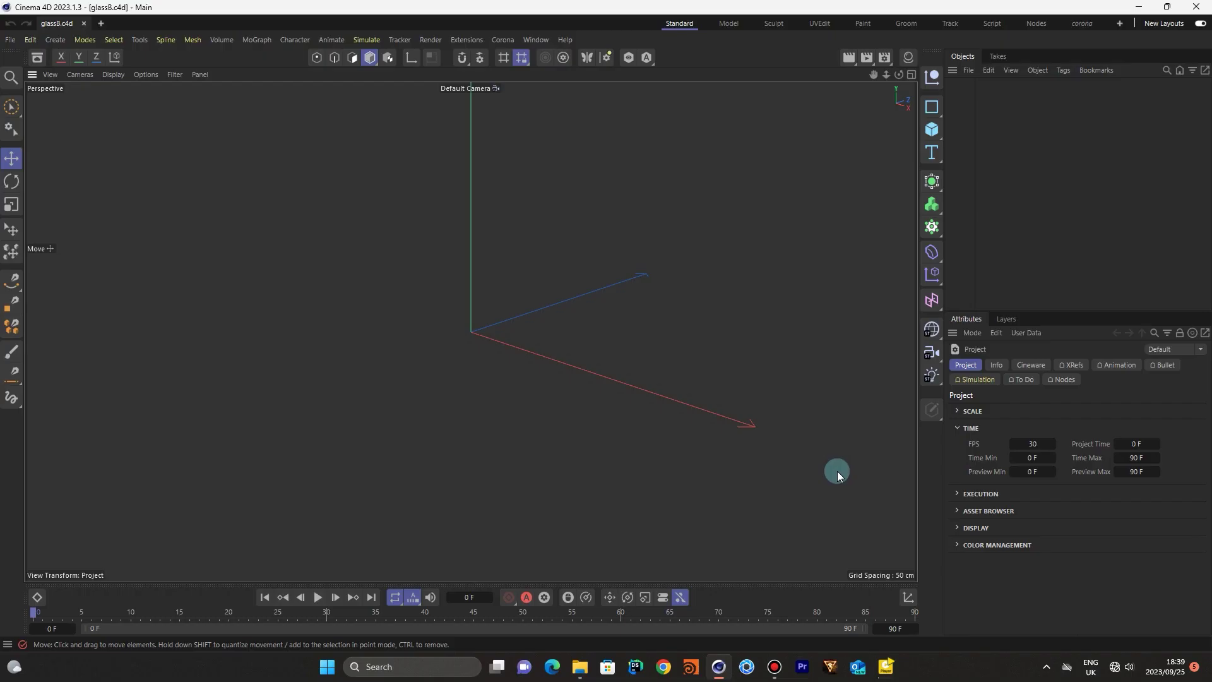
In Cinema 4D, add a cylinder primitive and display the viewport shading with mesh lines
left_click(940, 139)
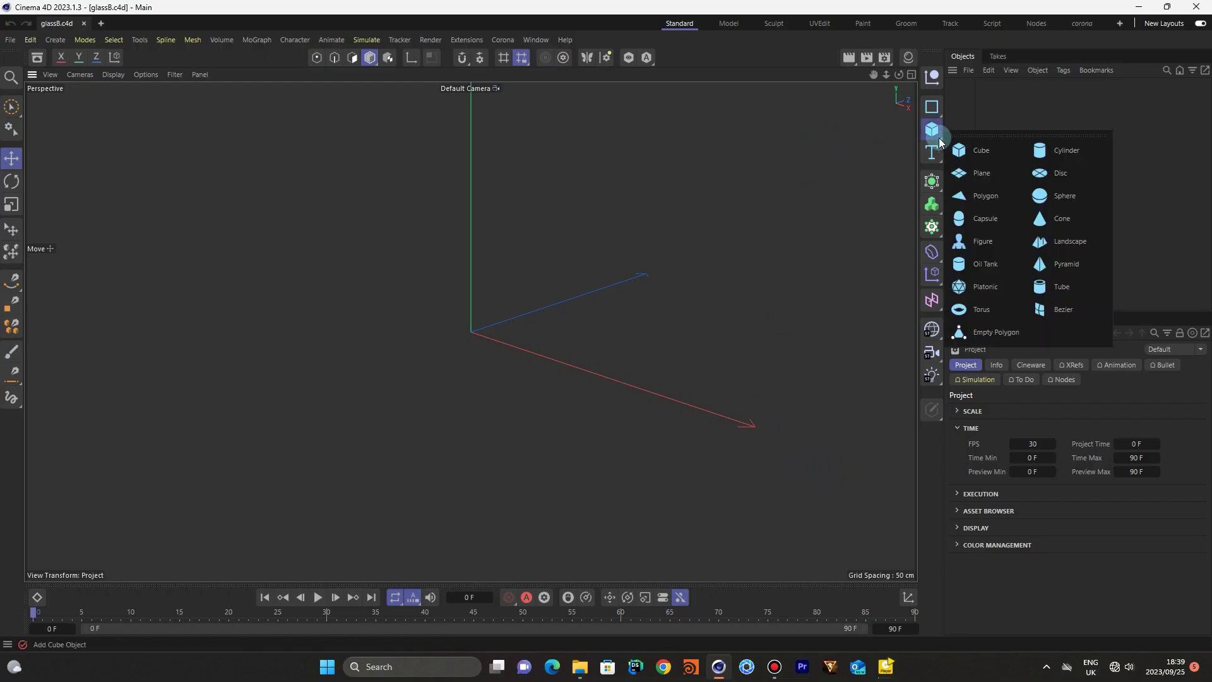
left_click(1030, 142)
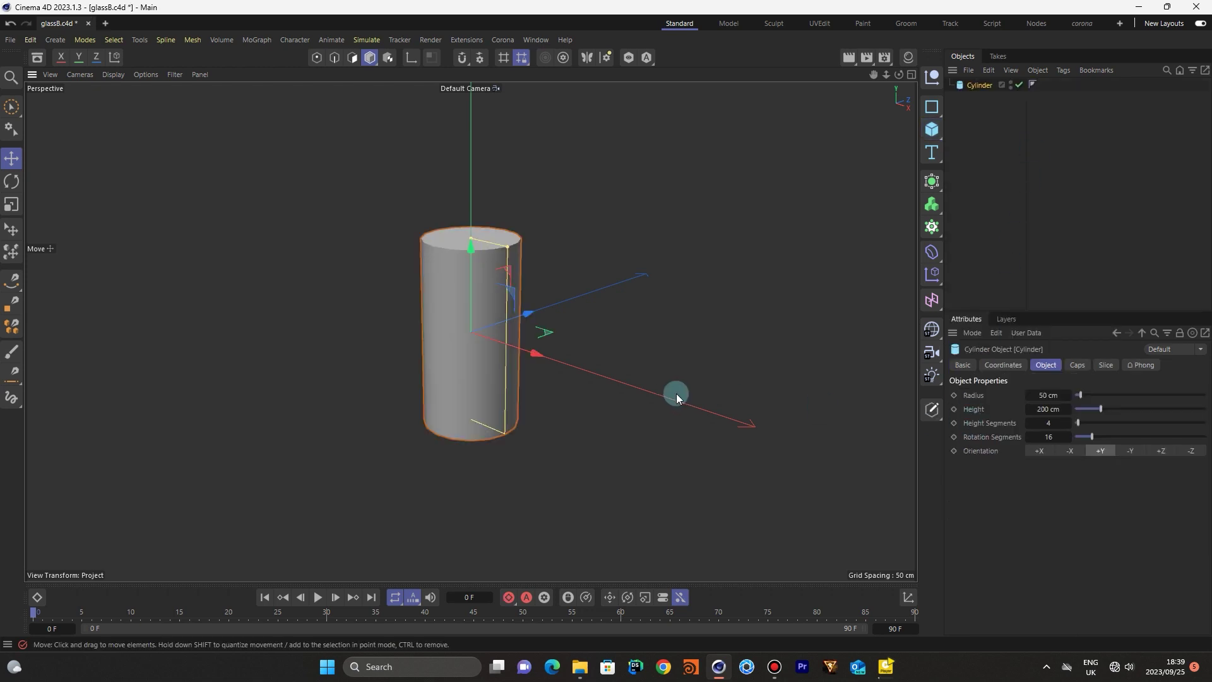
key("n")
key("b")
Set the cylinder's height segments to 1 and turn off its caps
left_click(1054, 424)
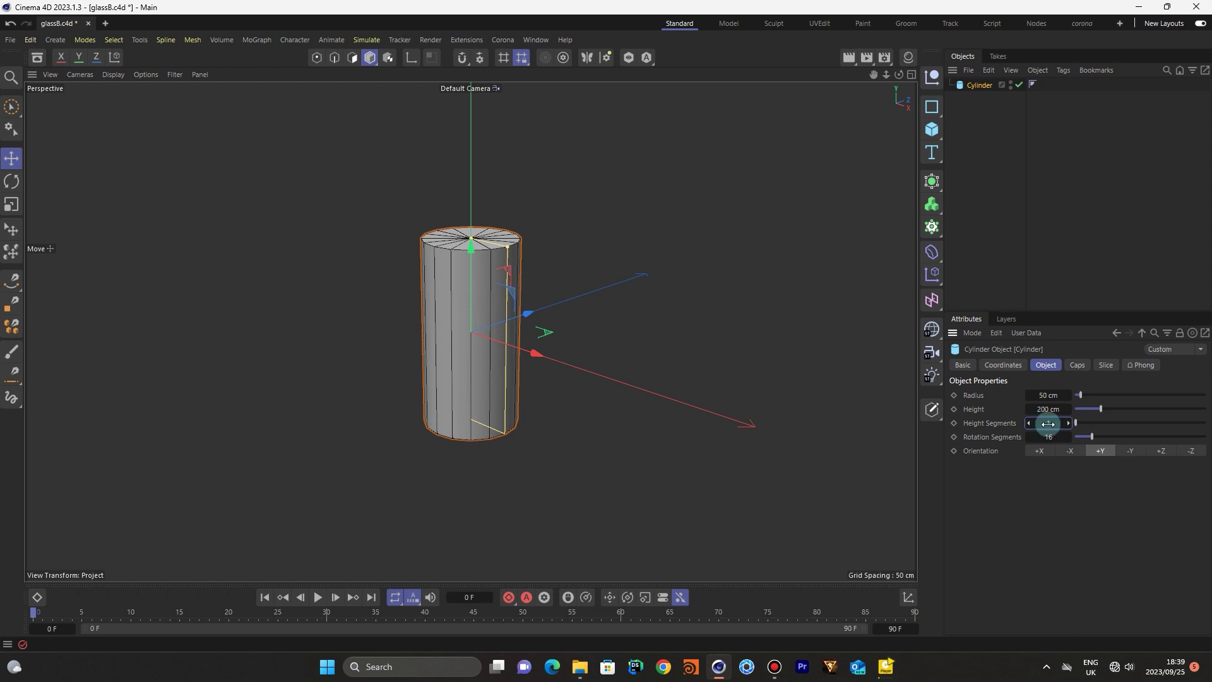
left_click(1077, 365)
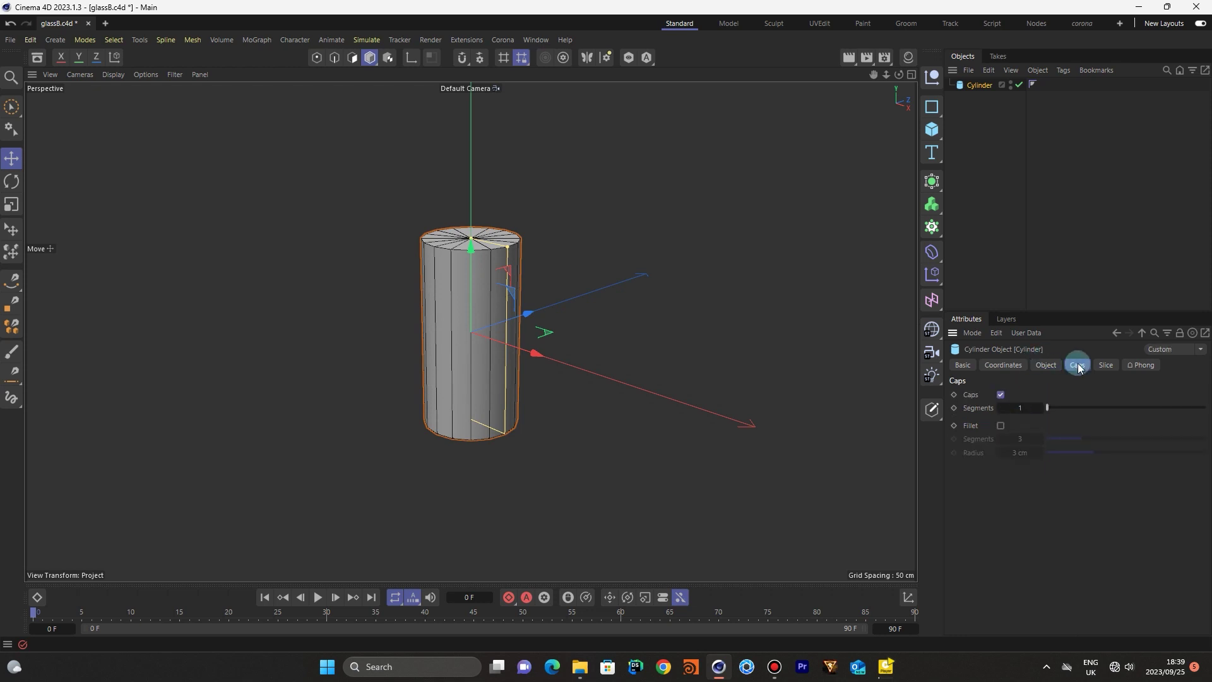
left_click(1001, 395)
left_click_drag(899, 74, 474, 240)
Scale the cylinder down uniformly to a radius of about 5.4 cm and a height of about 21.7 cm
left_click(11, 204)
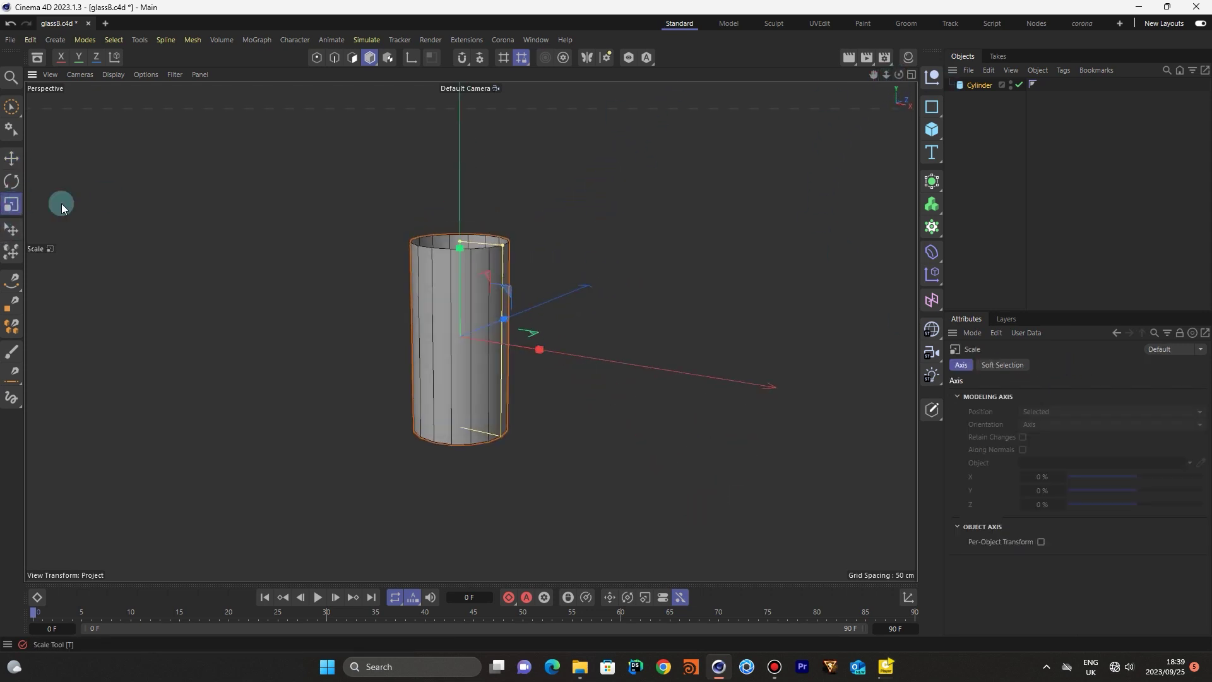
left_click(979, 85)
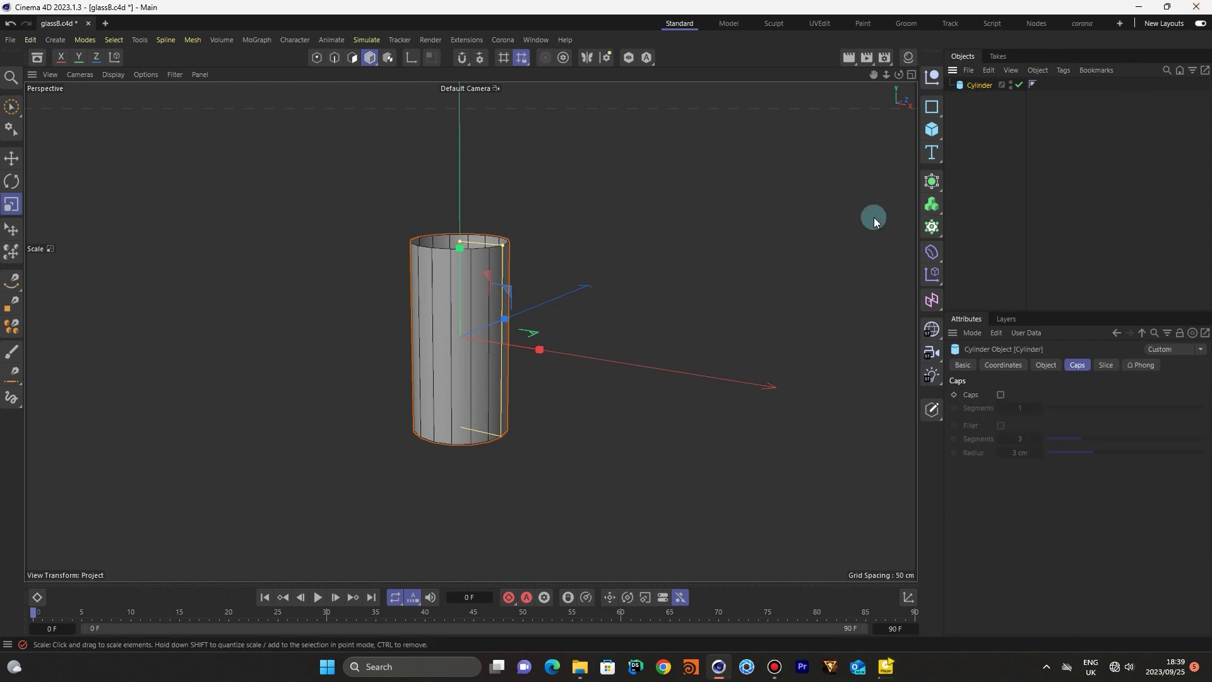
left_click_drag(717, 287, 688, 322)
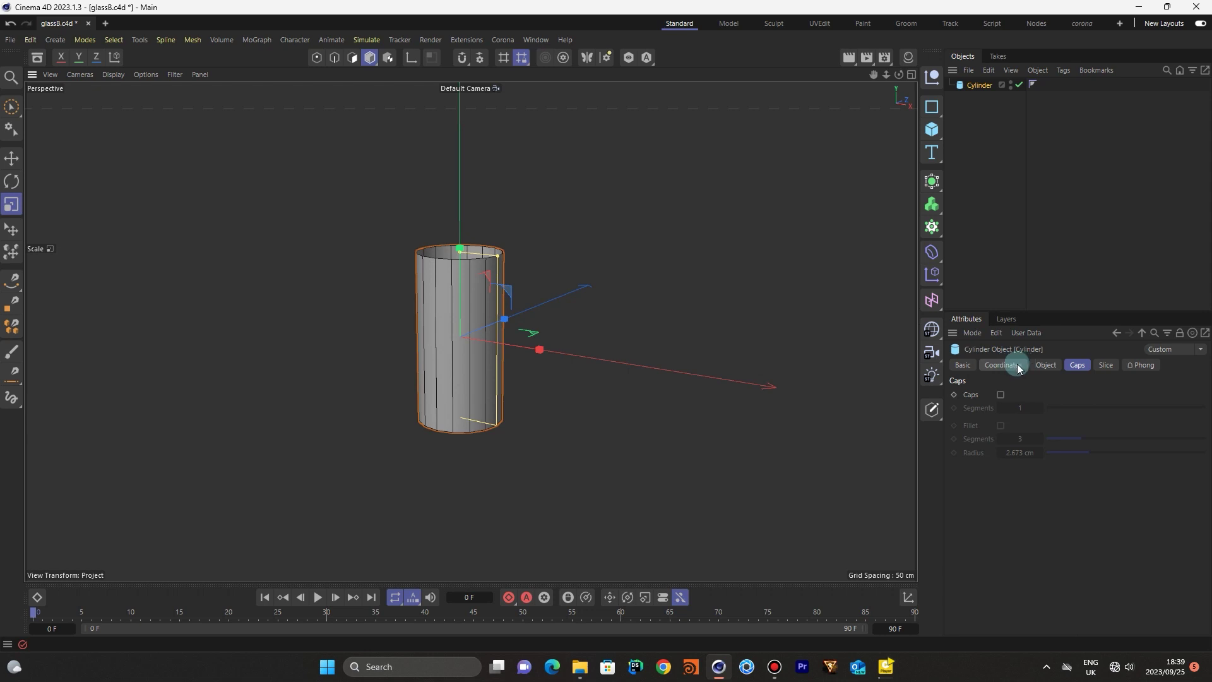
left_click(1045, 365)
left_click_drag(768, 351, 418, 394)
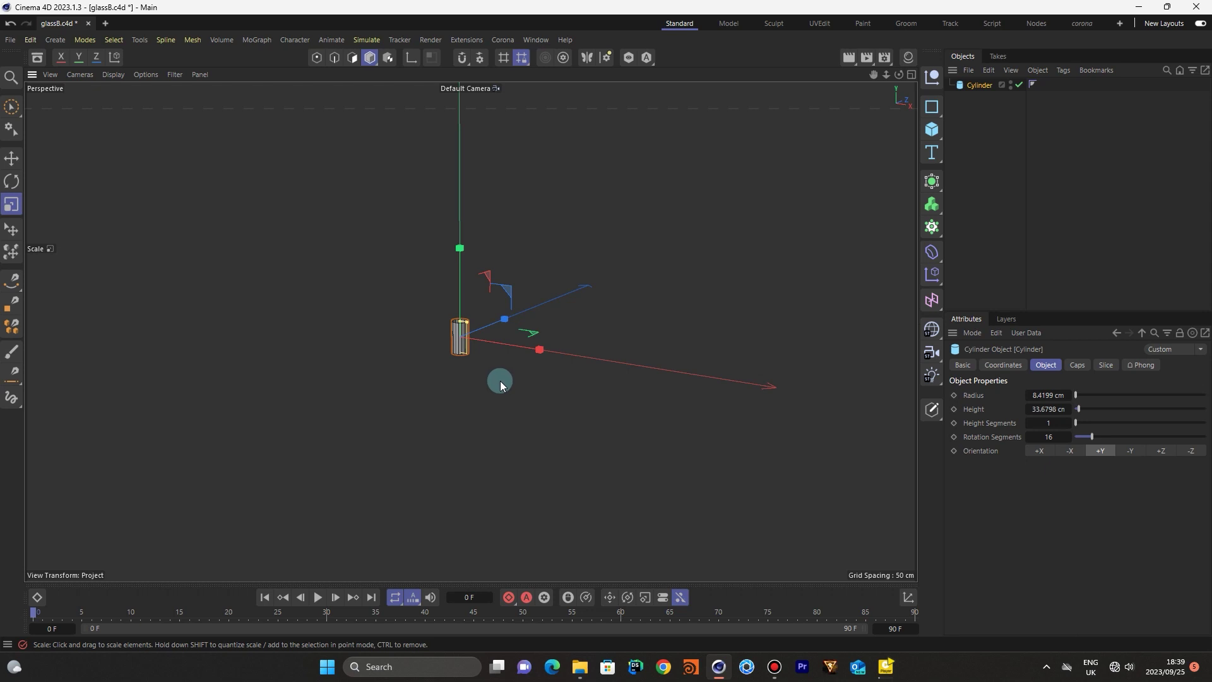
left_click_drag(608, 403, 417, 431)
key("h")
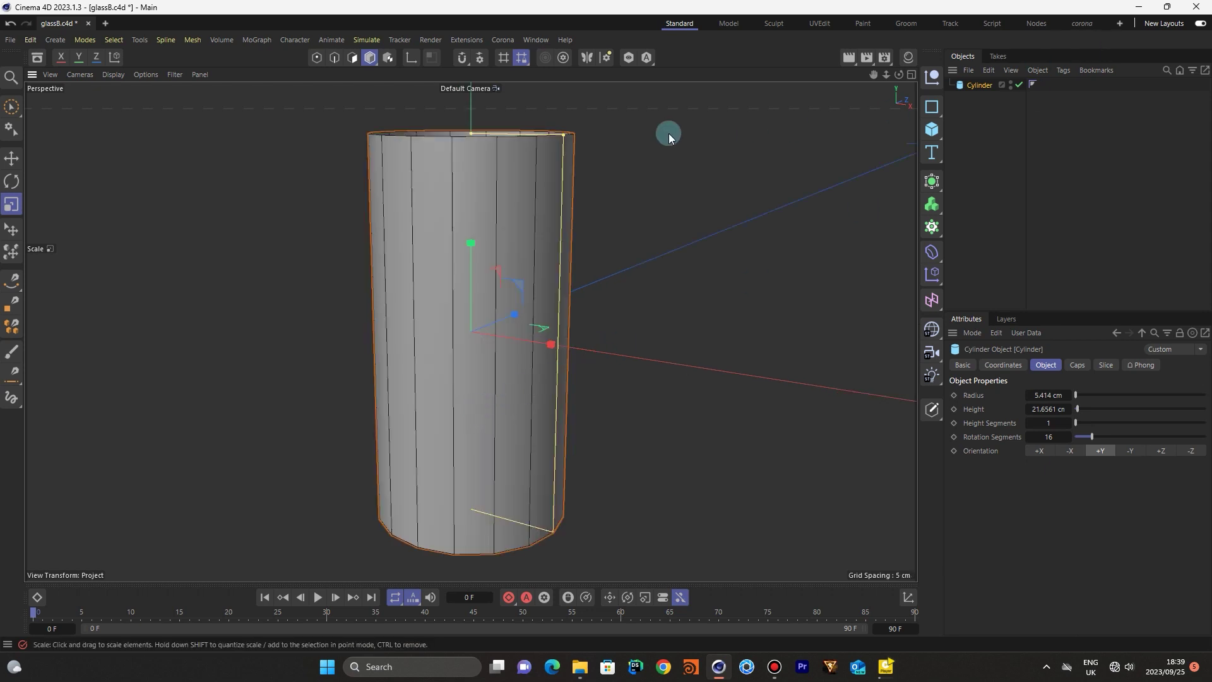
Adjust the cylinder's height to about 14.9 cm while keeping its radius
left_click_drag(471, 134, 471, 218)
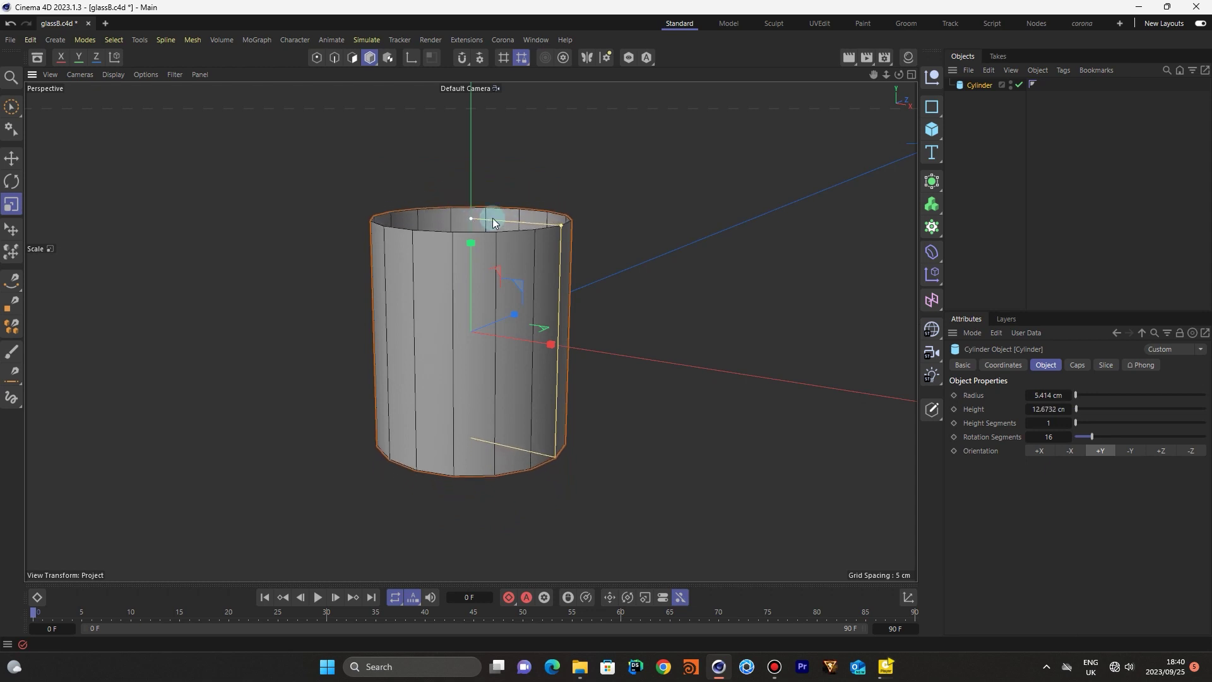
left_click_drag(887, 74, 850, 76)
mouse_move(899, 75)
left_mouse_down()
mouse_move(903, 38)
mouse_move(898, 75)
left_mouse_up()
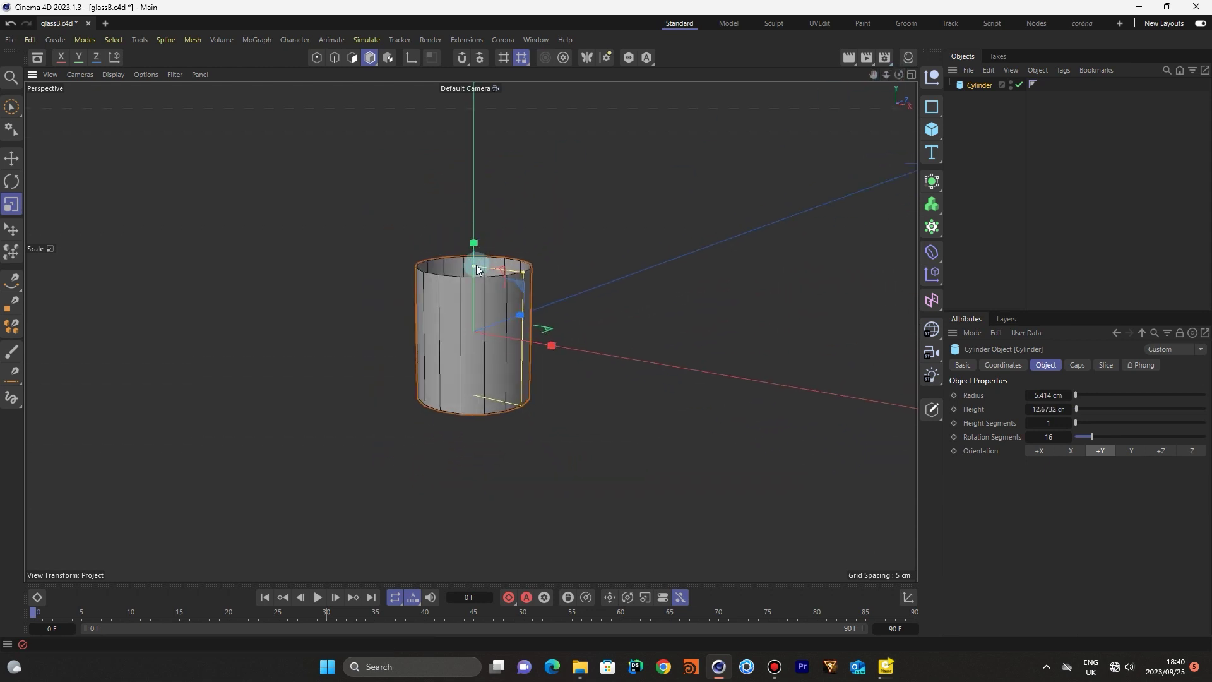
left_click_drag(474, 264, 476, 256)
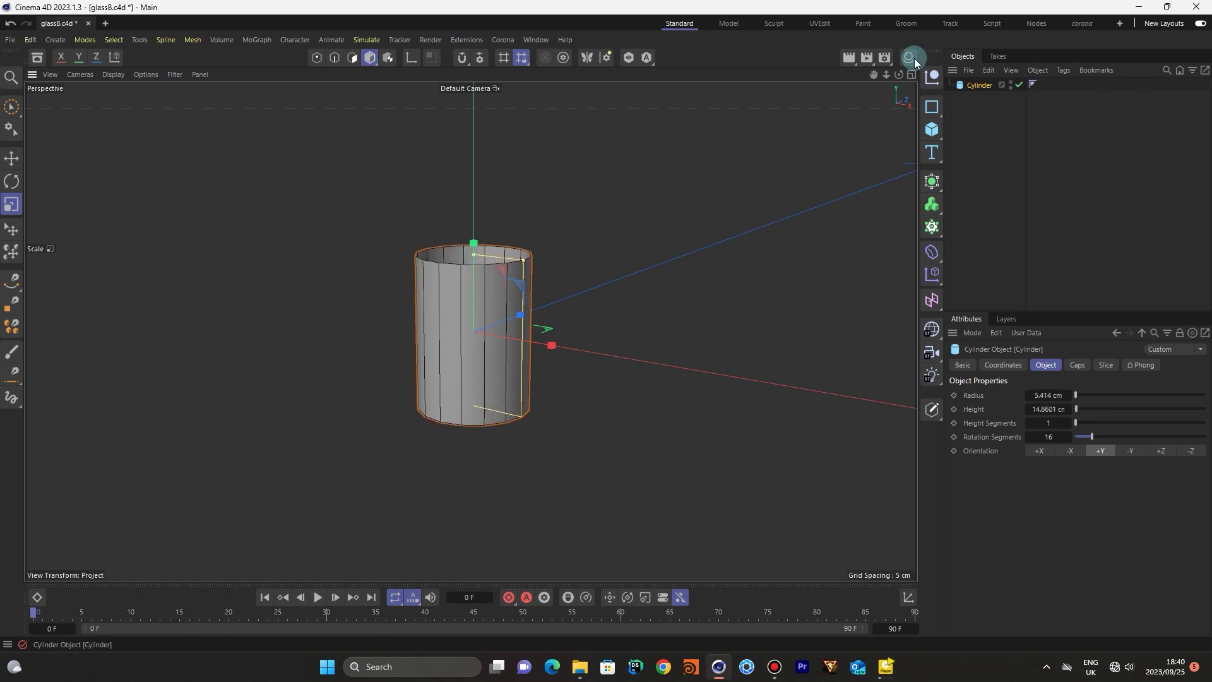
mouse_move(899, 75)
left_mouse_down()
mouse_move(898, 44)
mouse_move(887, 55)
left_mouse_up()
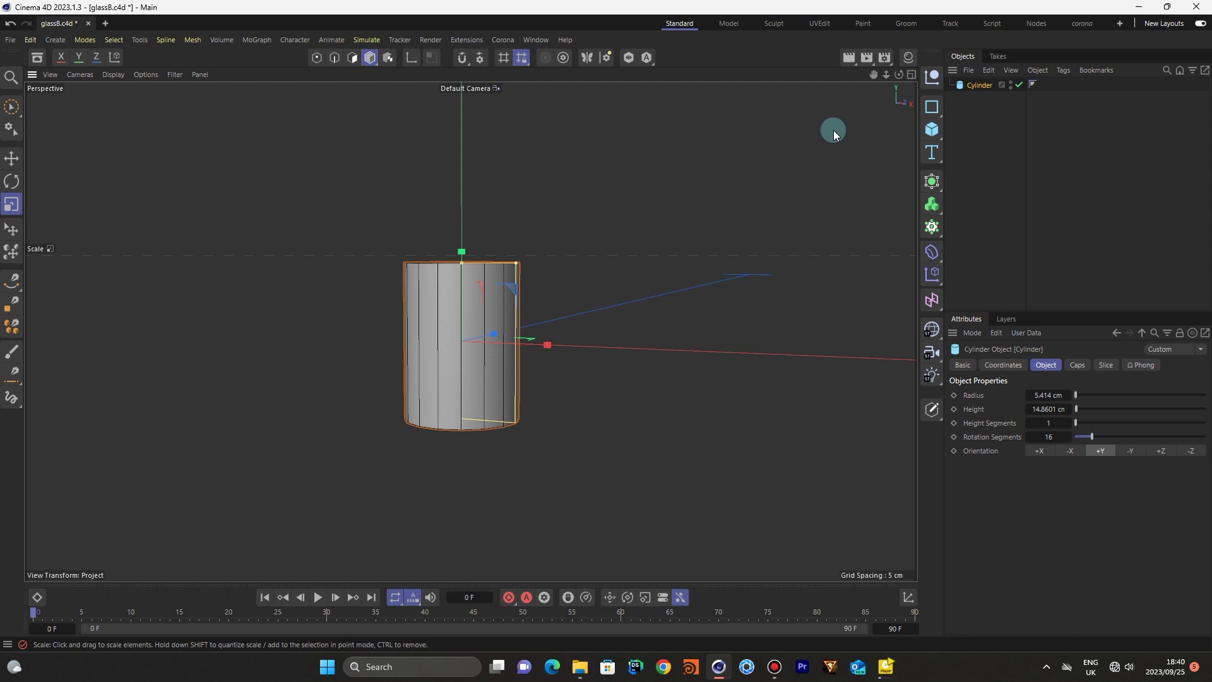
Make the cylinder editable and close the polygon hole at its bottom end
key("c")
left_click_drag(899, 75, 892, 84)
left_click_drag(470, 331, 470, 335)
left_click(352, 57)
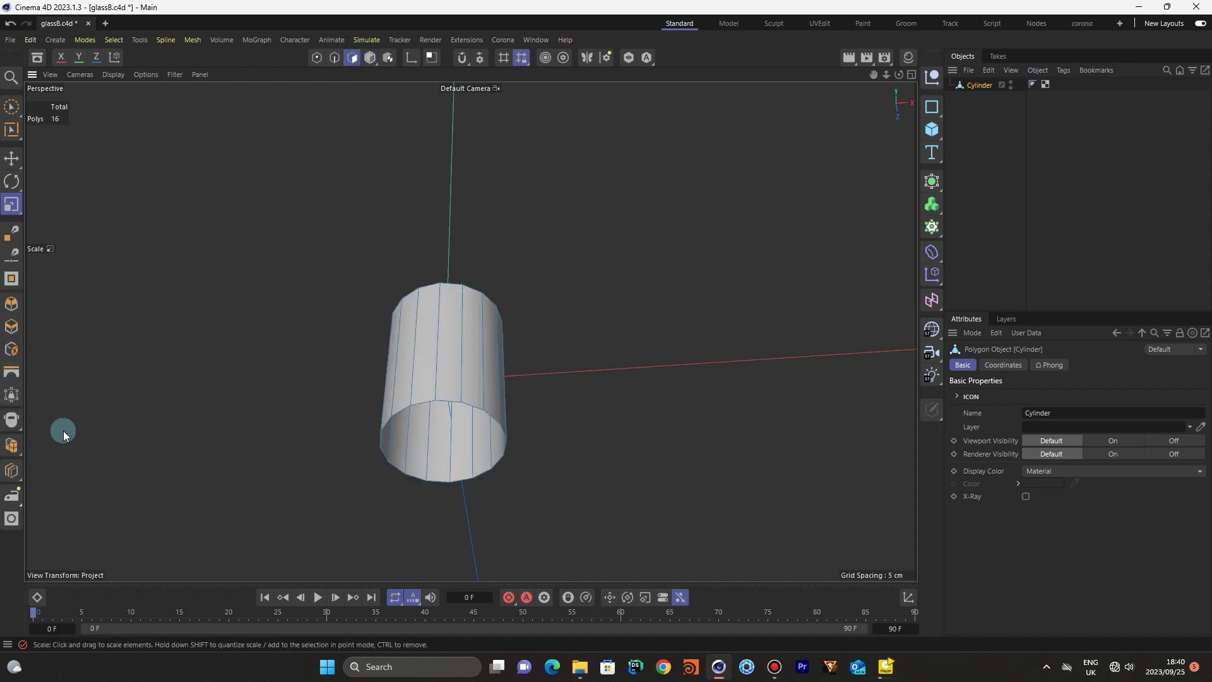
left_click(11, 280)
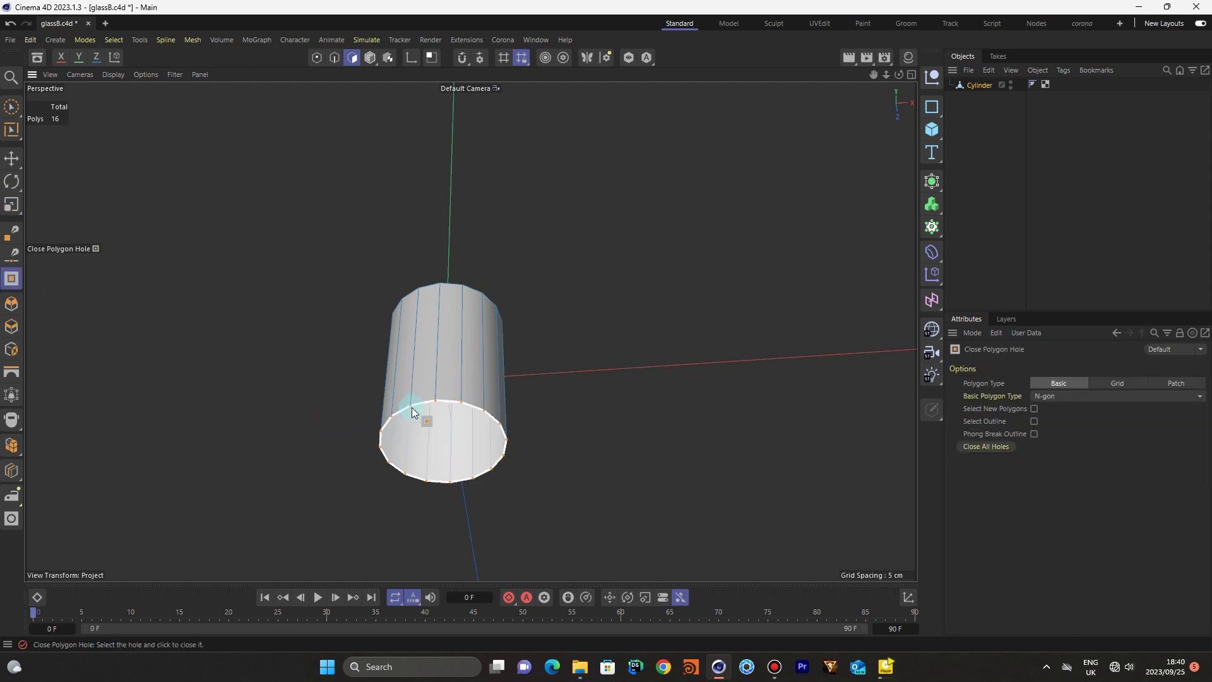
left_click(415, 410)
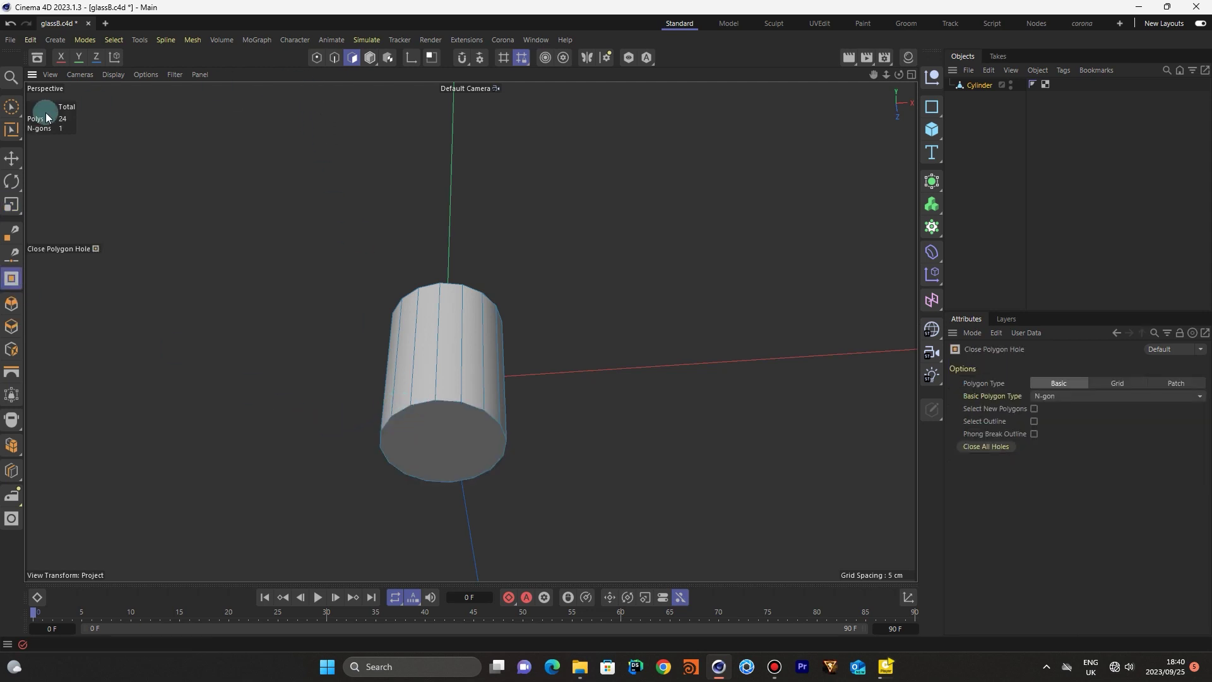
Select the bottom cap polygon and inset it twice, by about 0.39 cm and about 0.91 cm
left_click(11, 107)
left_click(423, 434)
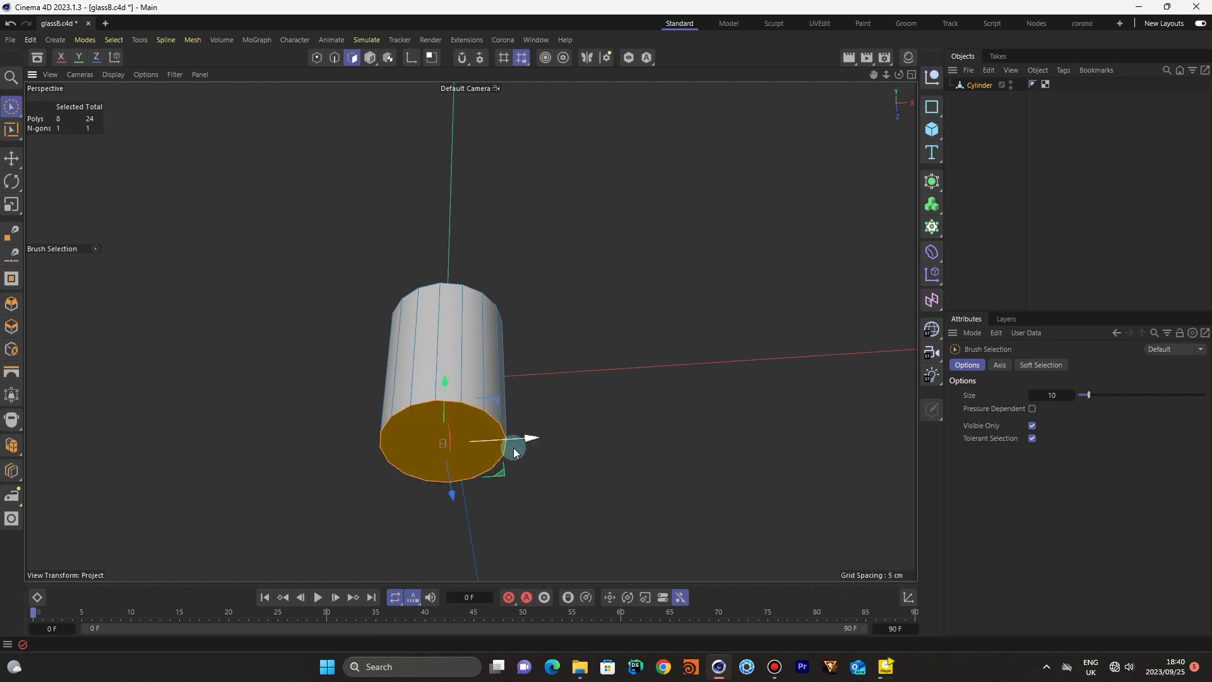
scroll(512, 449, "up", 3)
key("i")
left_click_drag(512, 449, 493, 449)
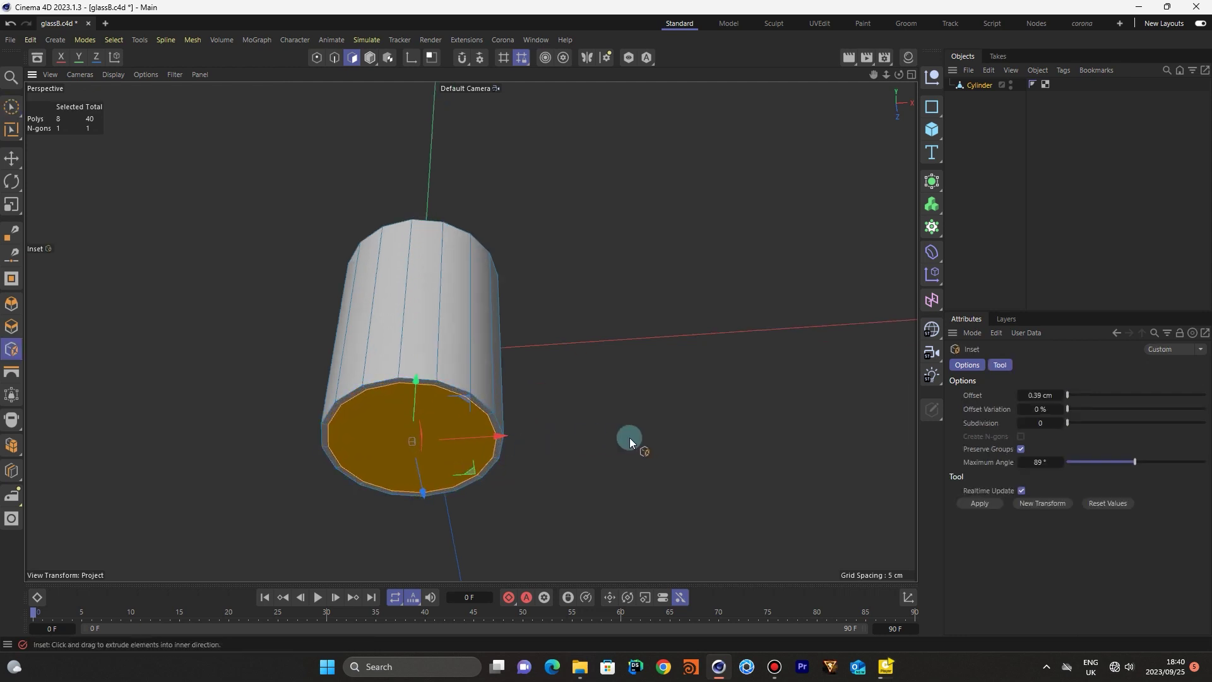
left_click_drag(644, 439, 699, 434)
Extrude the inner bottom polygon slightly up into the body and scale it to about 89.5%
mouse_move(899, 75)
left_mouse_down()
mouse_move(849, 124)
mouse_move(899, 60)
left_mouse_up()
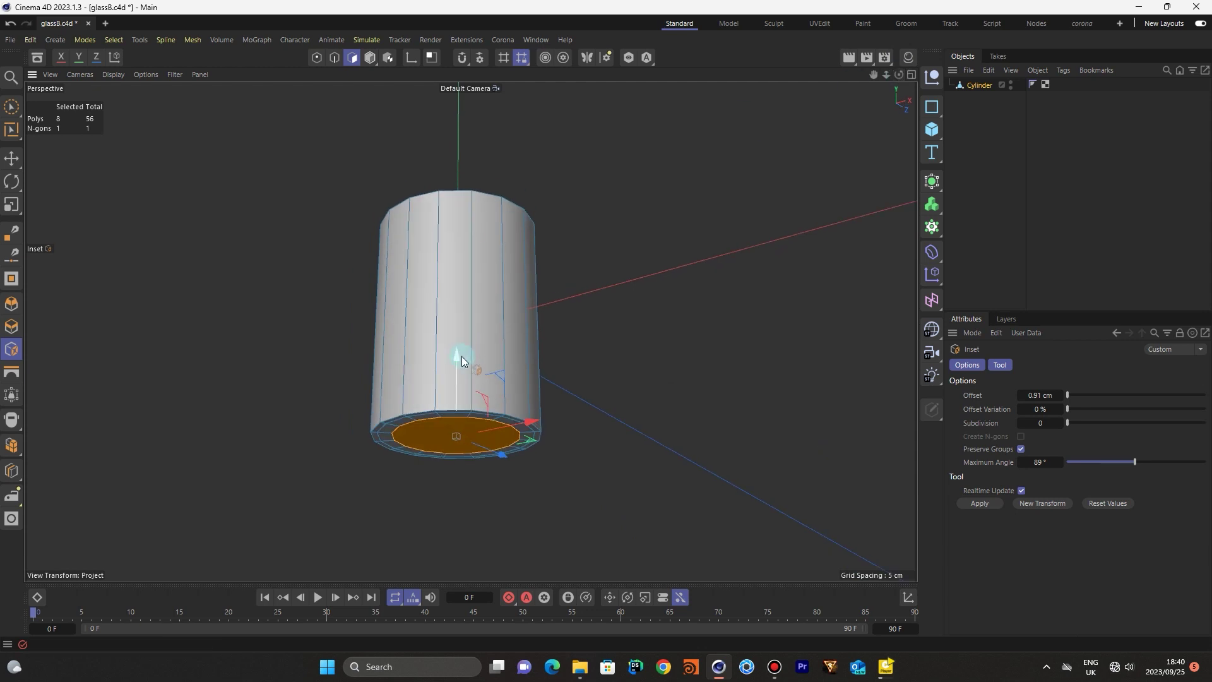
left_click_drag(460, 355, 460, 348)
left_click_drag(899, 74, 901, 79)
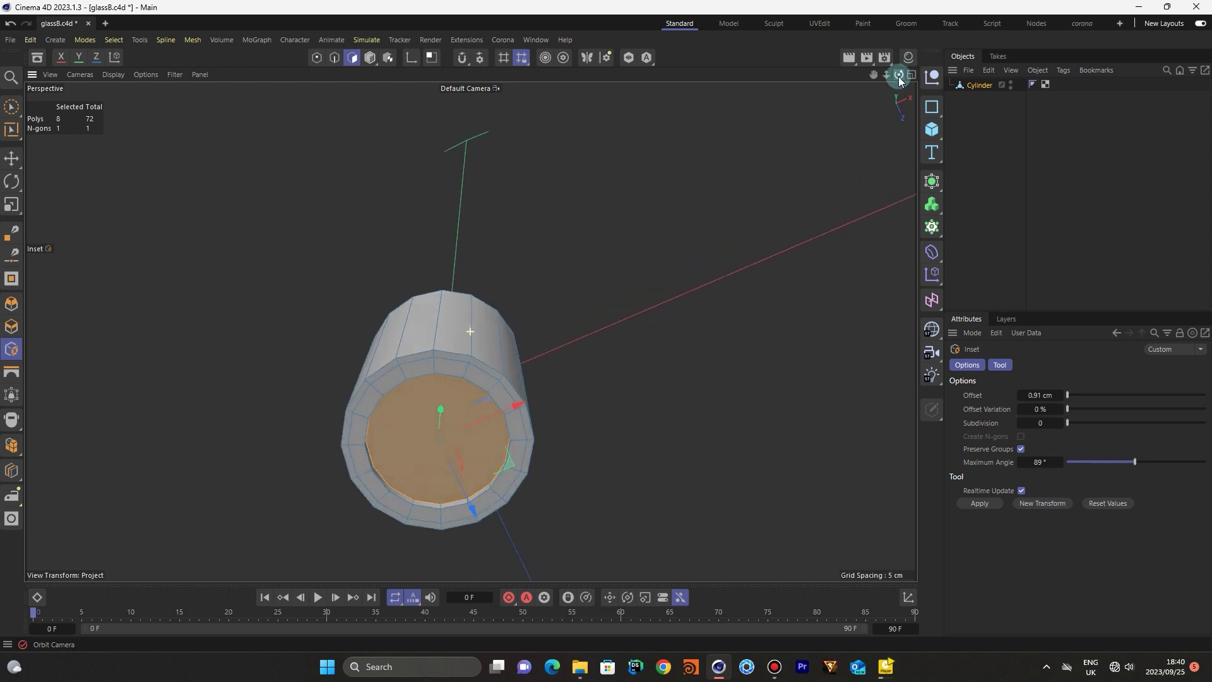
left_click(14, 212)
left_click_drag(649, 472, 578, 467)
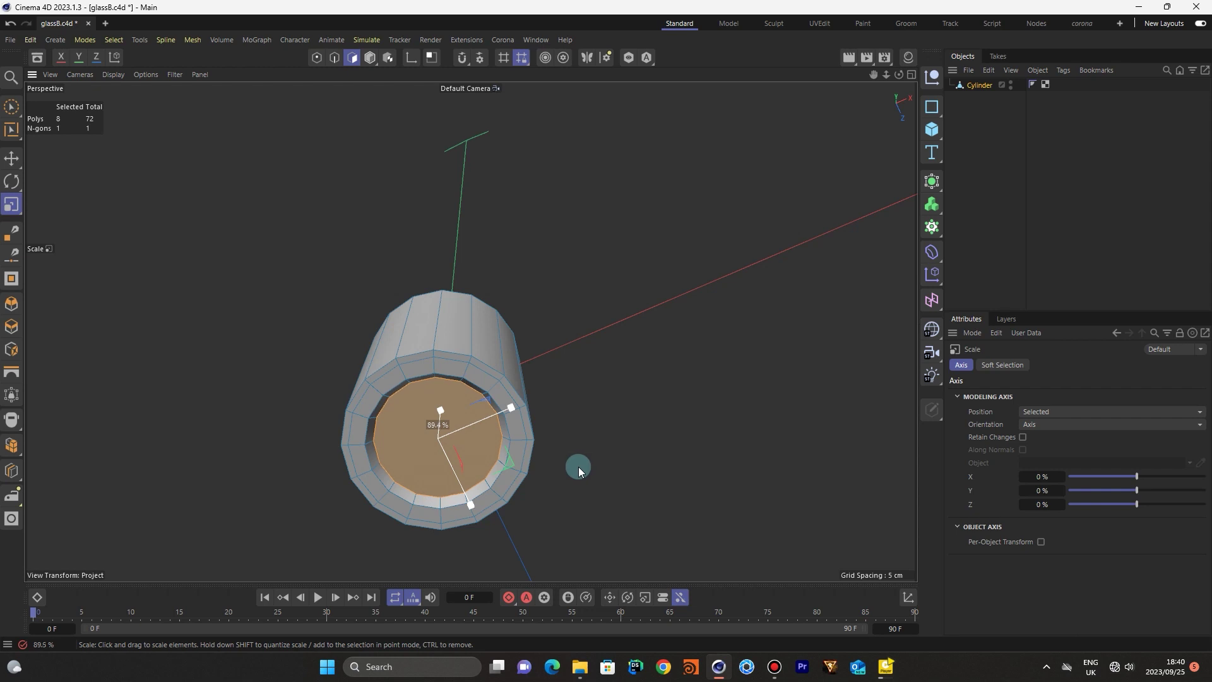
Loop-select the cylinder's open top edge and extrude it inward by scaling to form a shoulder
left_click_drag(899, 74, 877, 145)
left_click(334, 57)
left_click(314, 225)
key("u")
key("l")
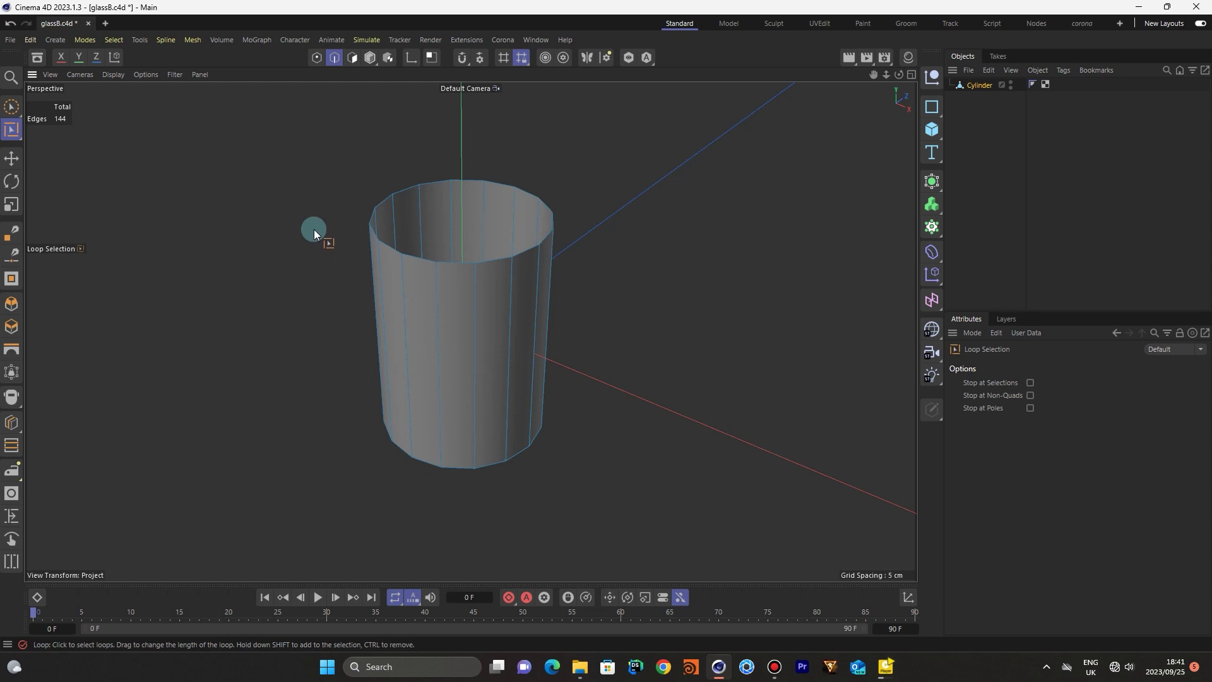
left_click(397, 251)
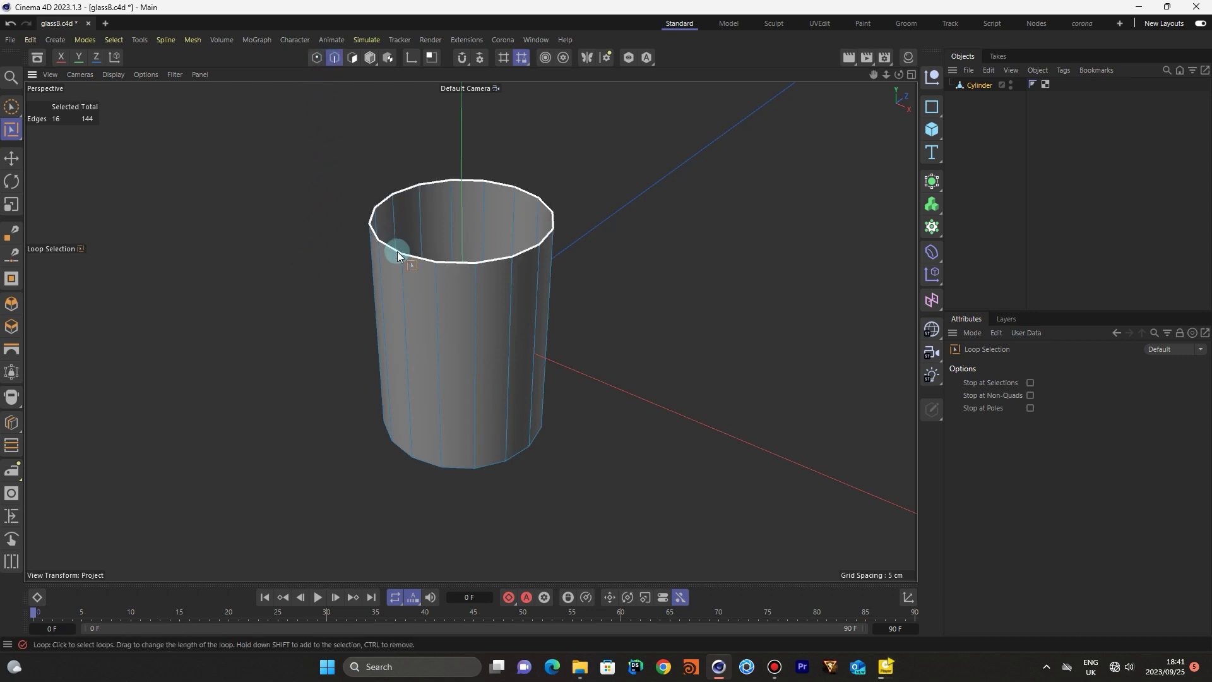
left_click(12, 205)
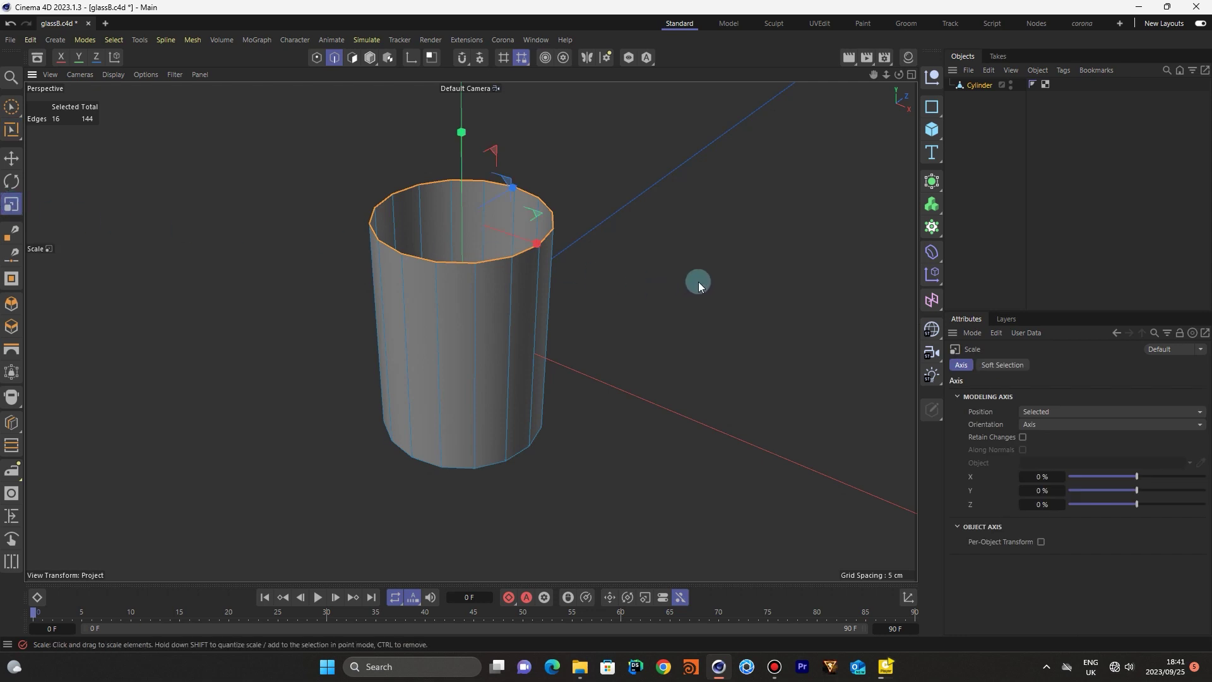
left_click_drag(693, 282, 599, 265, "ctrl")
Extrude the selected inner top edge loop upward to form the bottle's neck
left_click_drag(874, 75, 899, 52)
left_click(11, 156)
left_click_drag(459, 202, 463, 164, "ctrl")
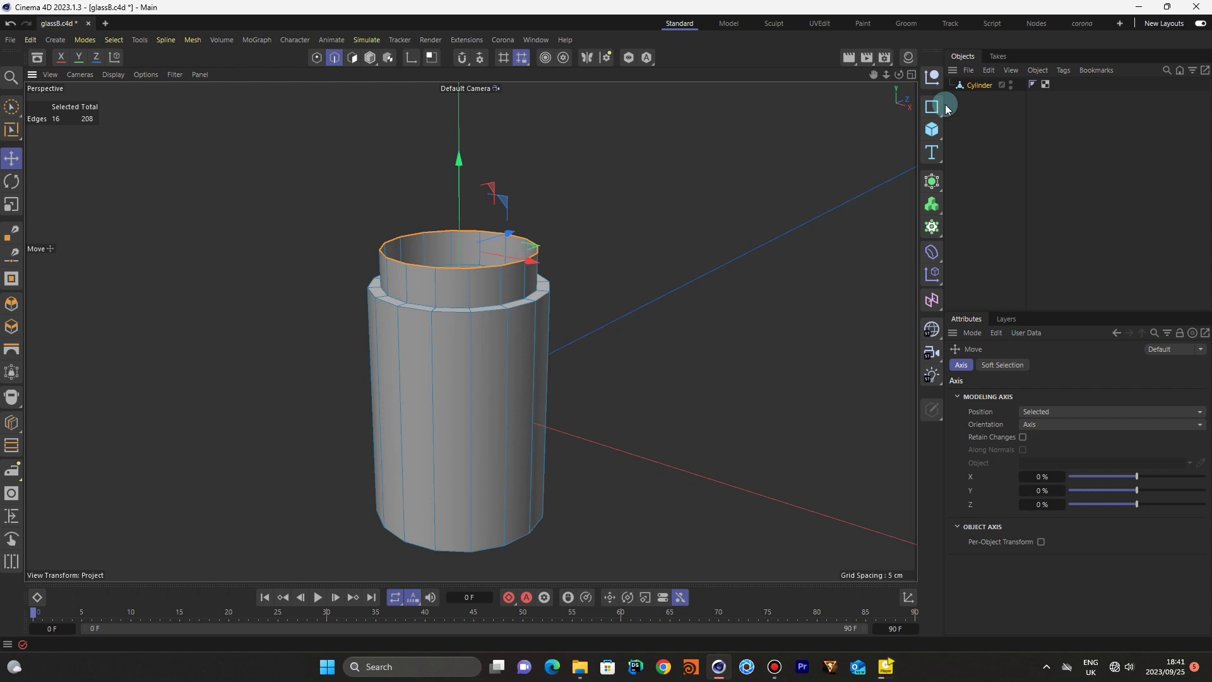
Put the cylinder in a Subdivision Surface and add two symmetrical loop cuts around the body at about 13.95% offset
left_click(934, 182, "alt")
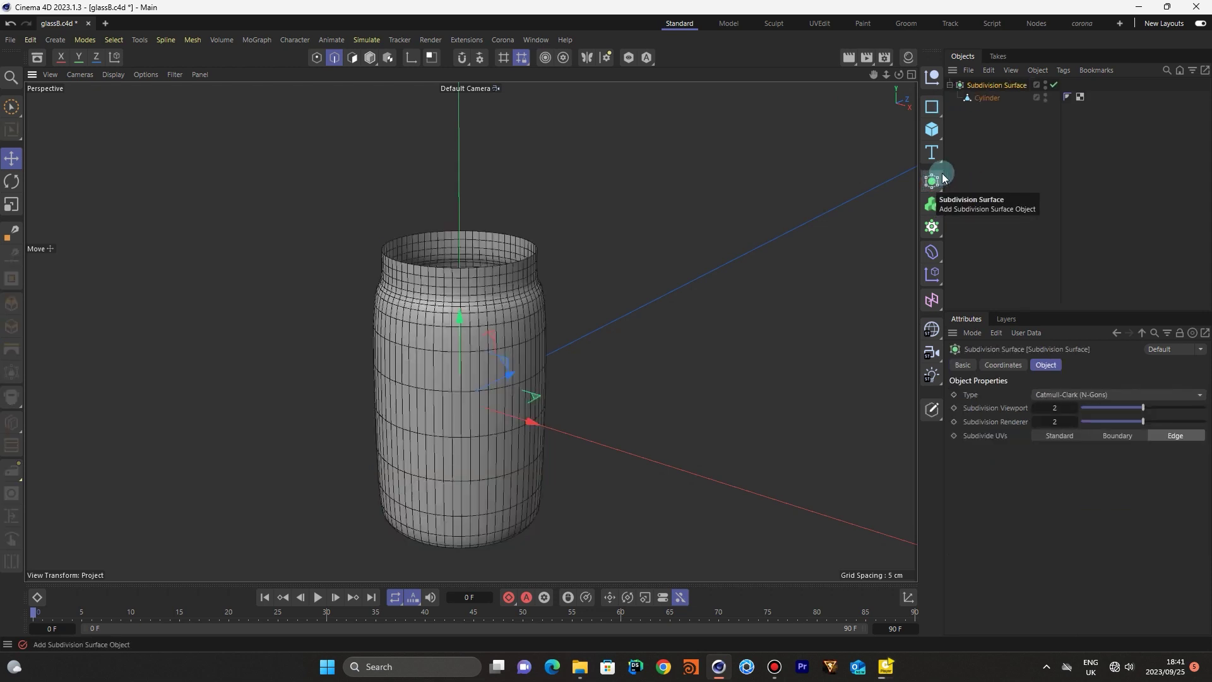
left_click(981, 98)
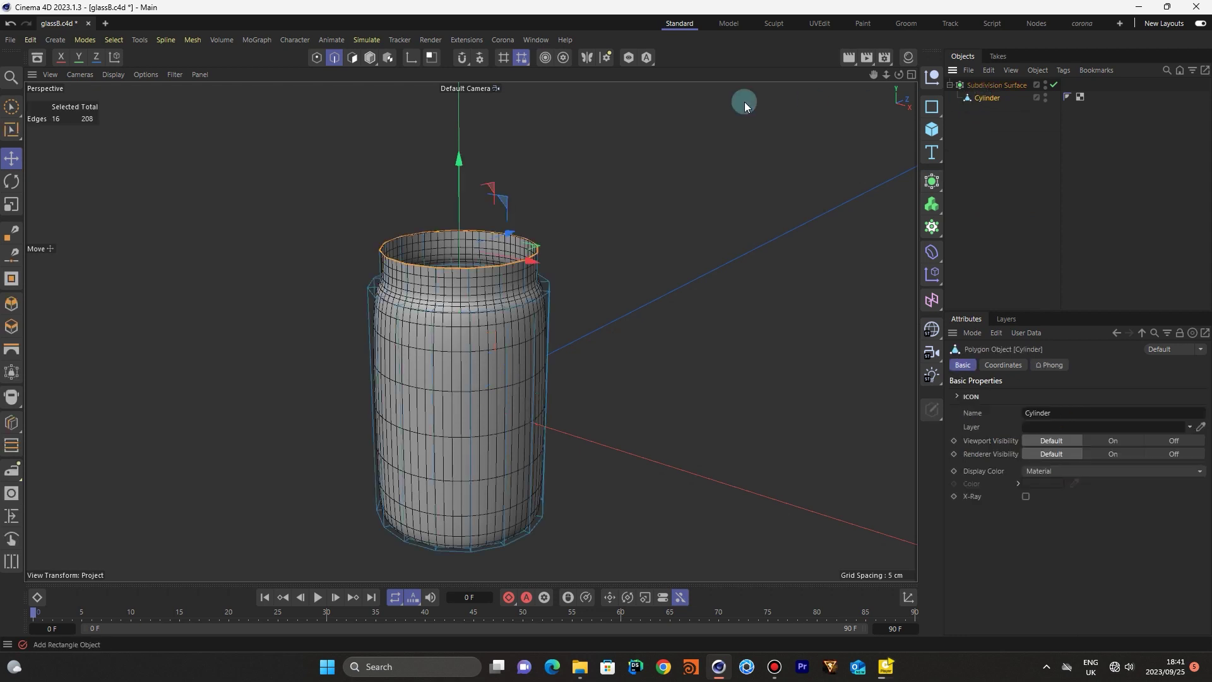
key("k")
key("l")
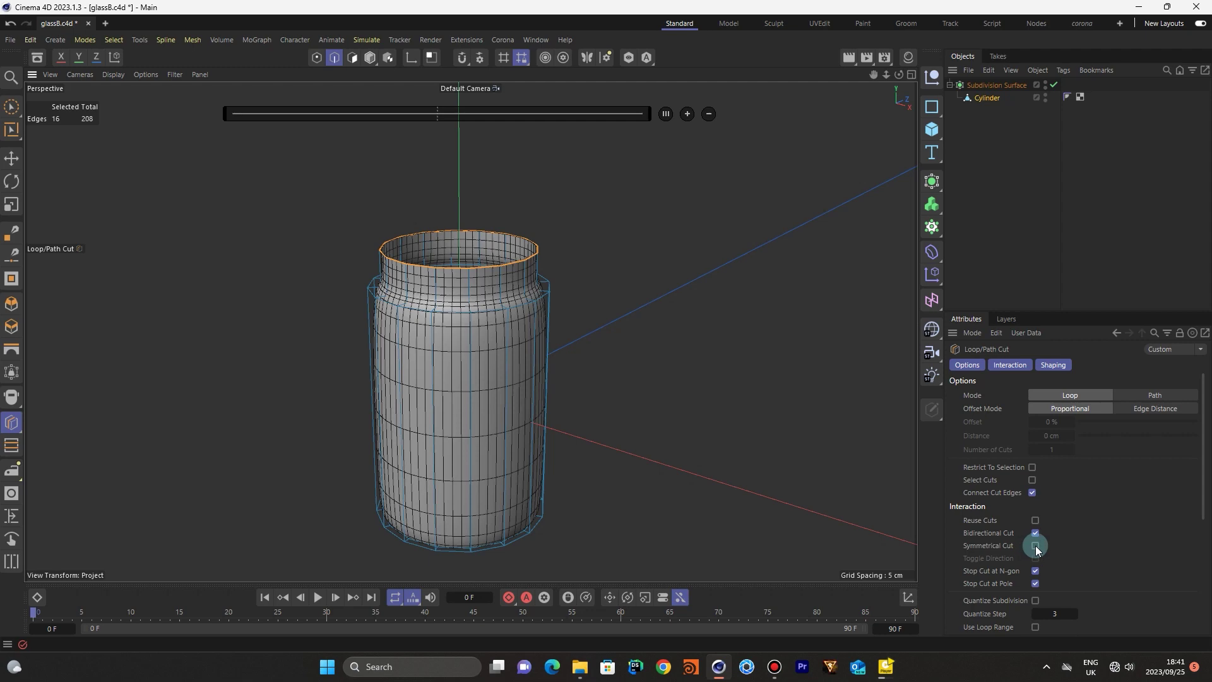
left_click(506, 345)
left_click_drag(903, 75, 889, 78)
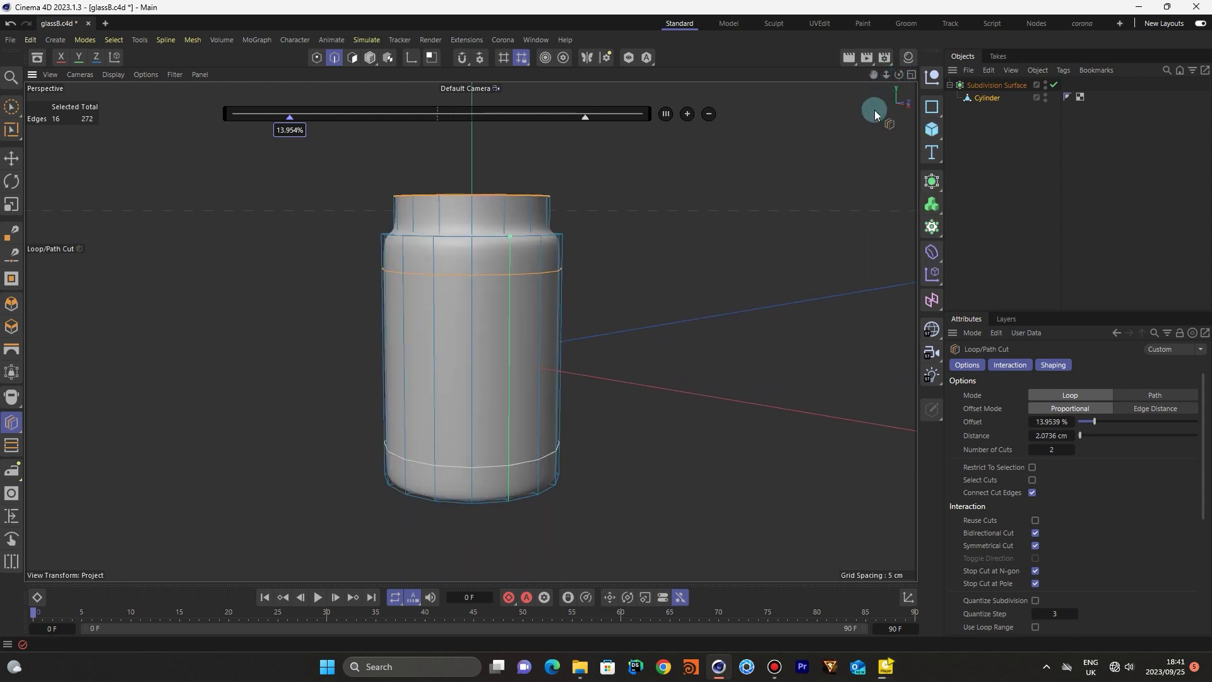
Return to Model mode and set the Subdivision Surface's viewport and renderer levels to 3
left_click(370, 58)
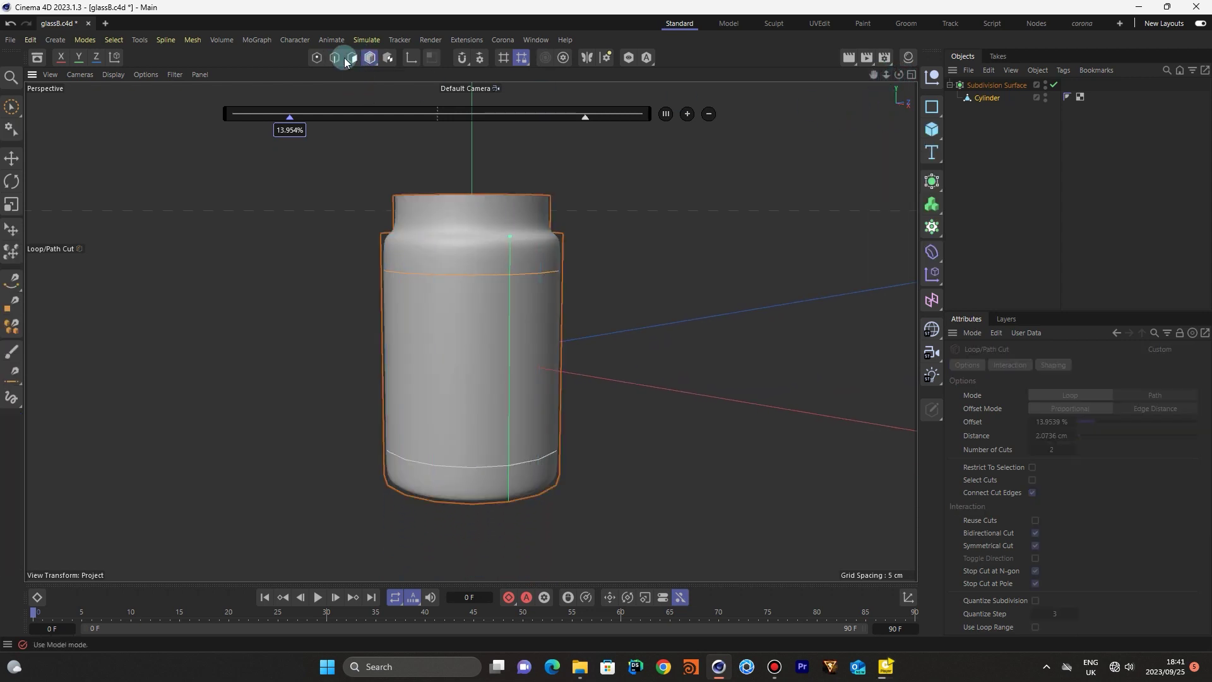
left_click(12, 158)
left_click(166, 230)
left_click(848, 97)
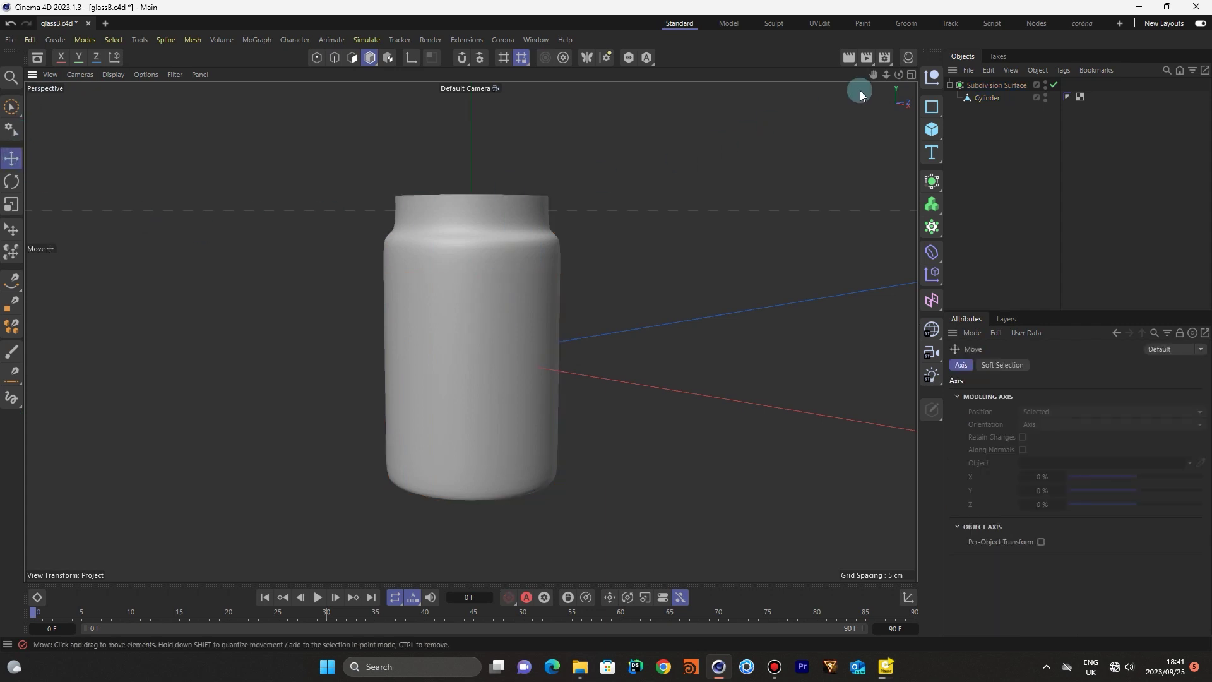
left_click_drag(902, 80, 895, 2)
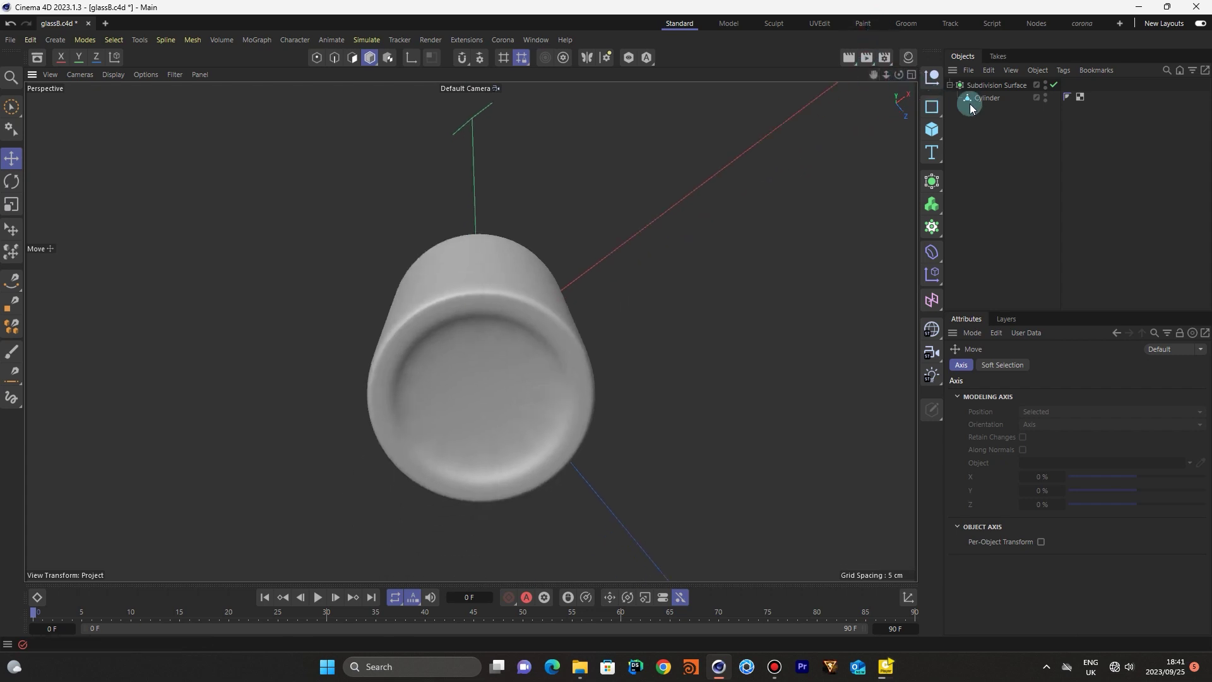
left_click(984, 86)
left_click(1076, 409)
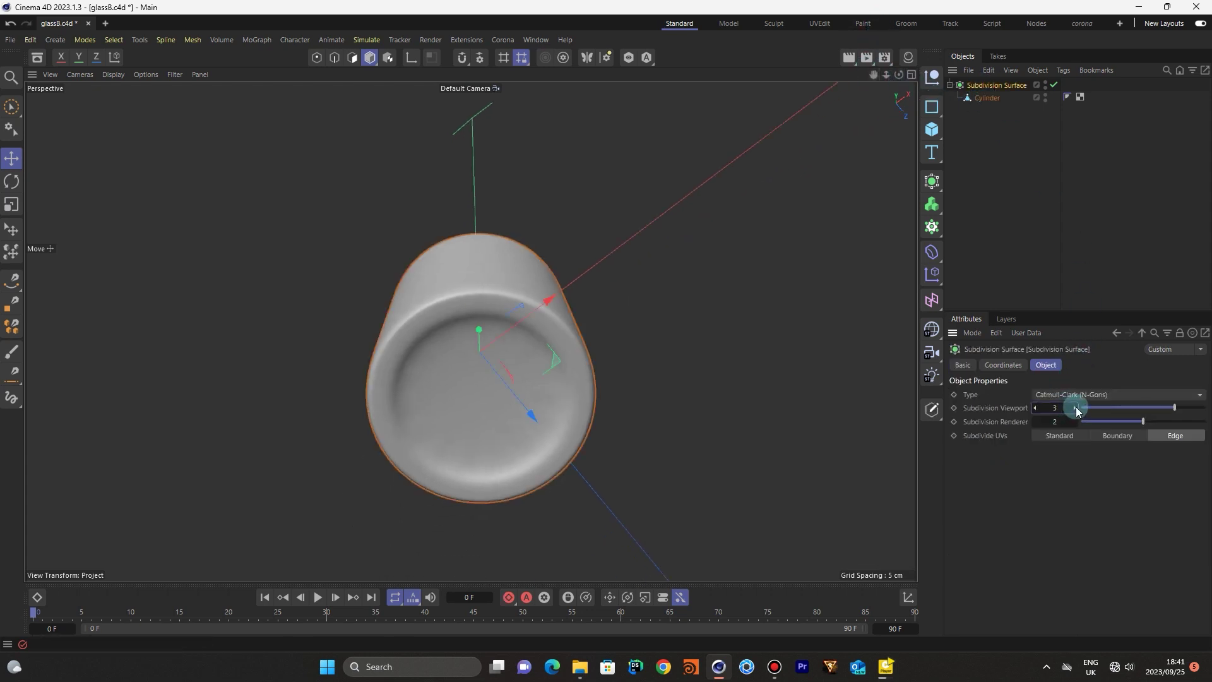
Inset the selected polygons of the cylinder's recessed base by about 0.84 cm
left_click(975, 98)
left_click(352, 57)
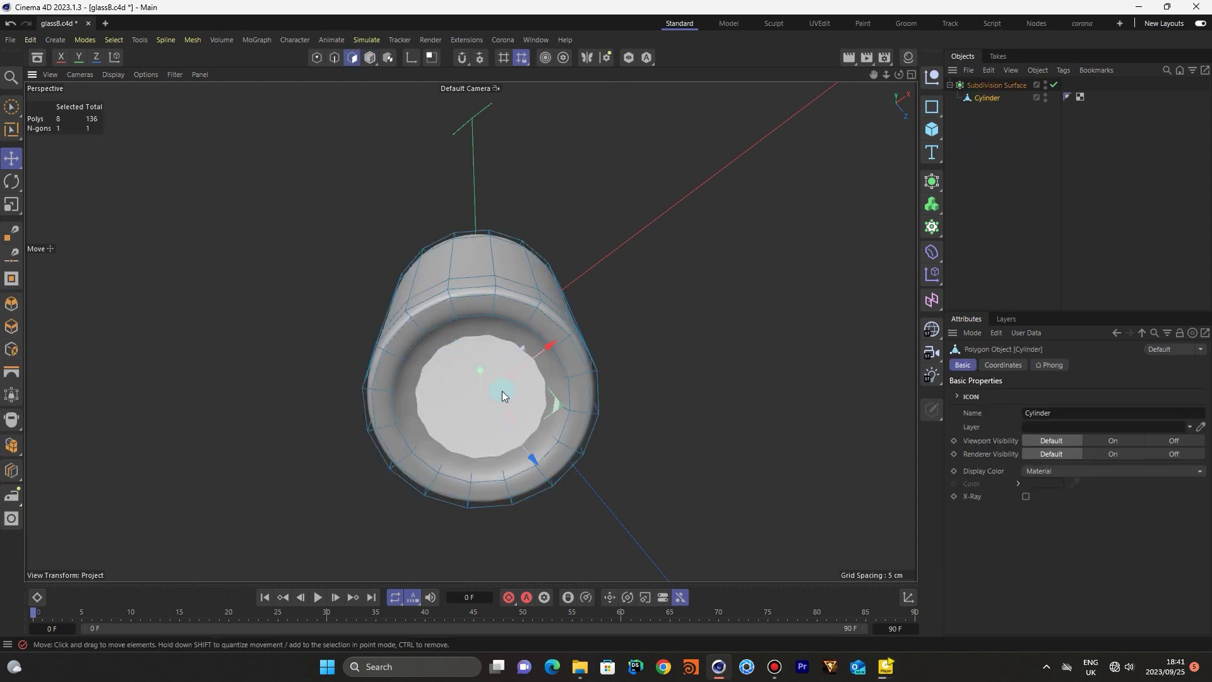
left_click(19, 108)
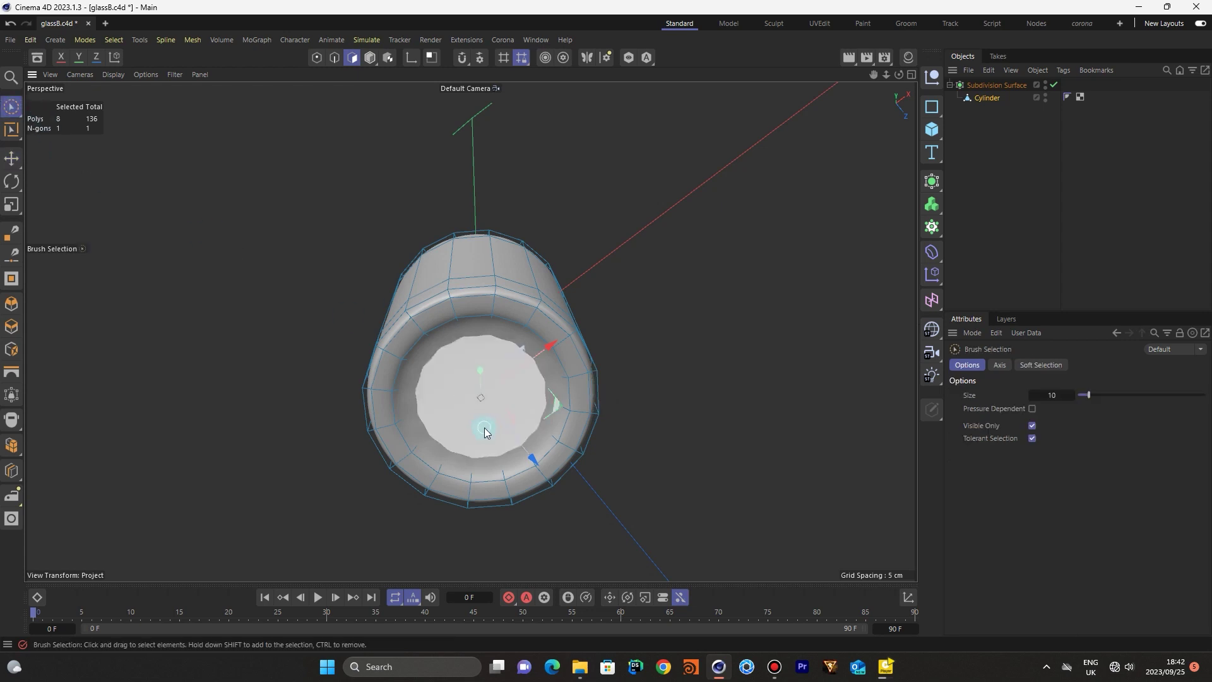
key("q")
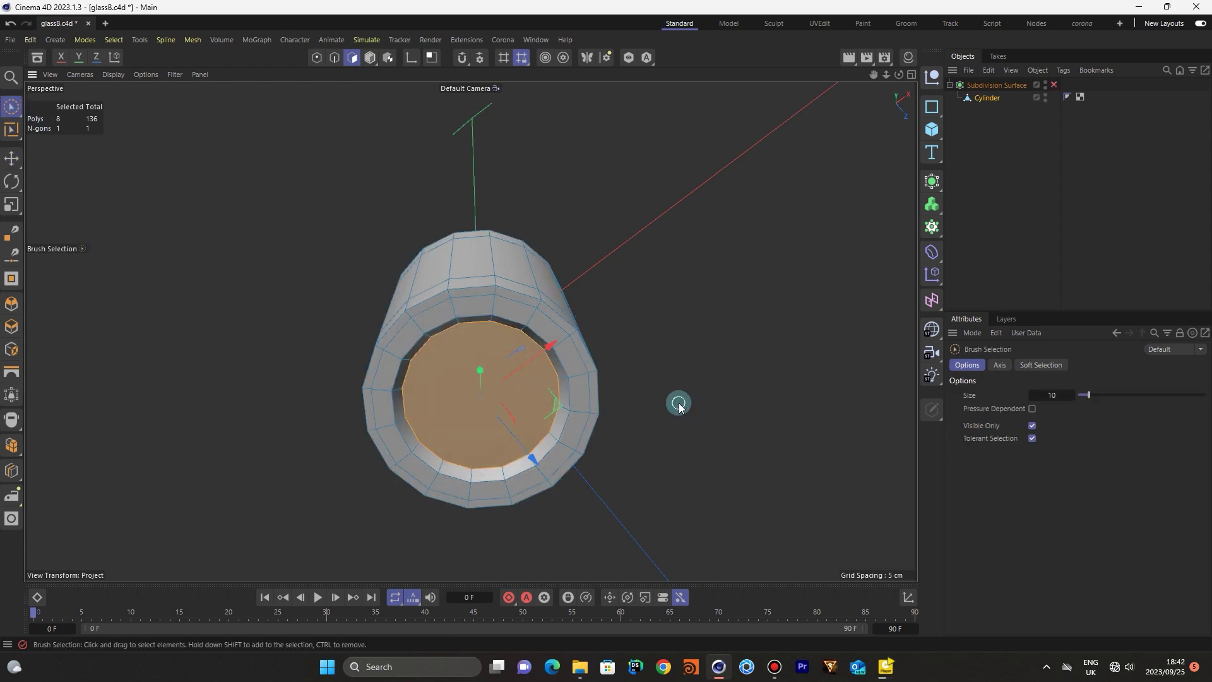
key("q")
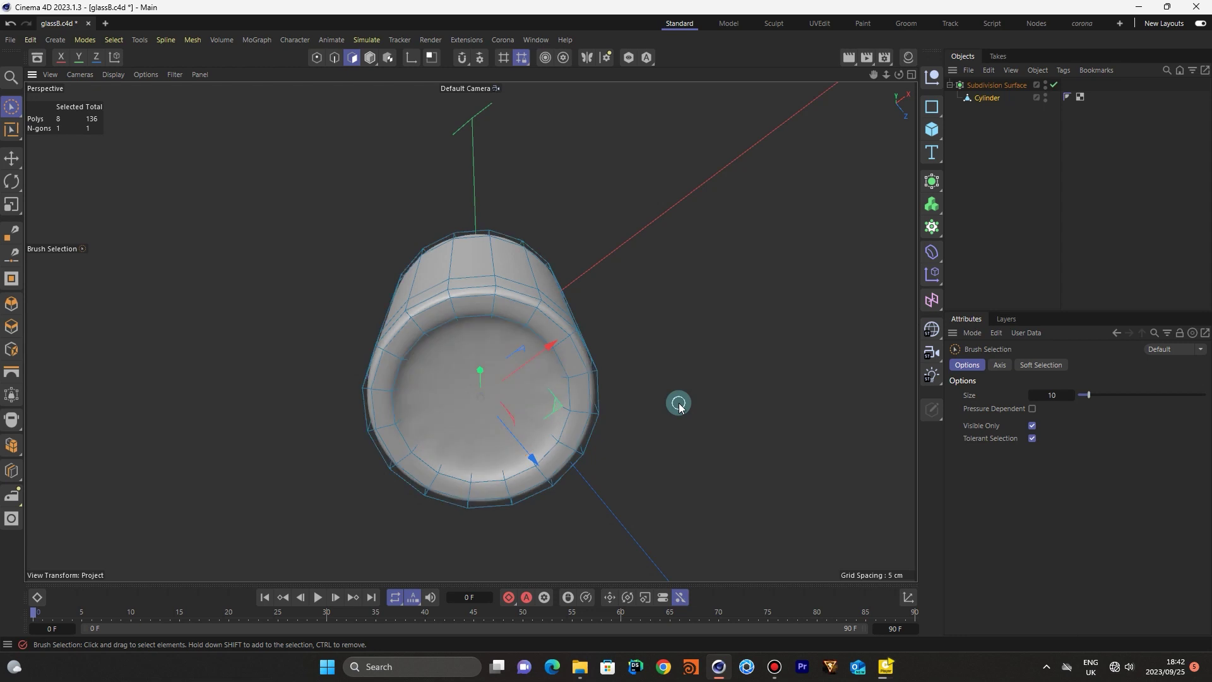
key("i")
mouse_move(695, 412)
left_mouse_down()
mouse_move(663, 411)
mouse_move(719, 412)
left_mouse_up()
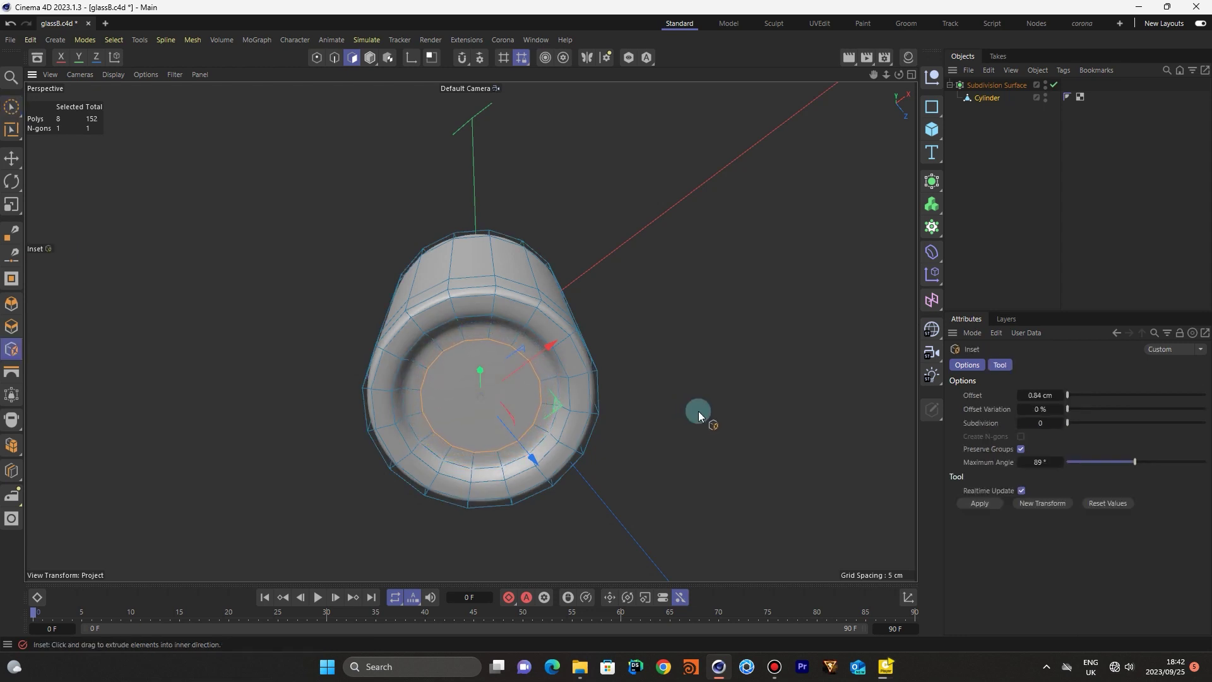
Add two symmetrical loop cuts around the bottle's neck at about 41.5% offset
left_click_drag(899, 75, 905, 150)
left_click_drag(899, 75, 854, 313)
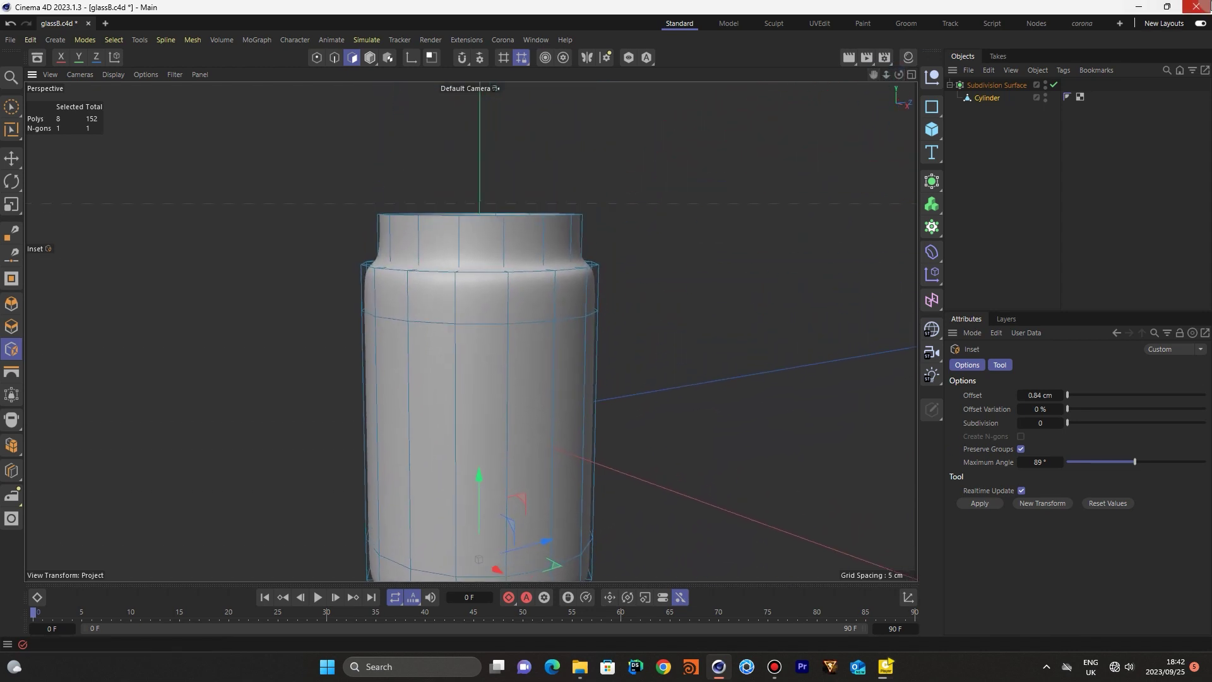
key("k")
key("l")
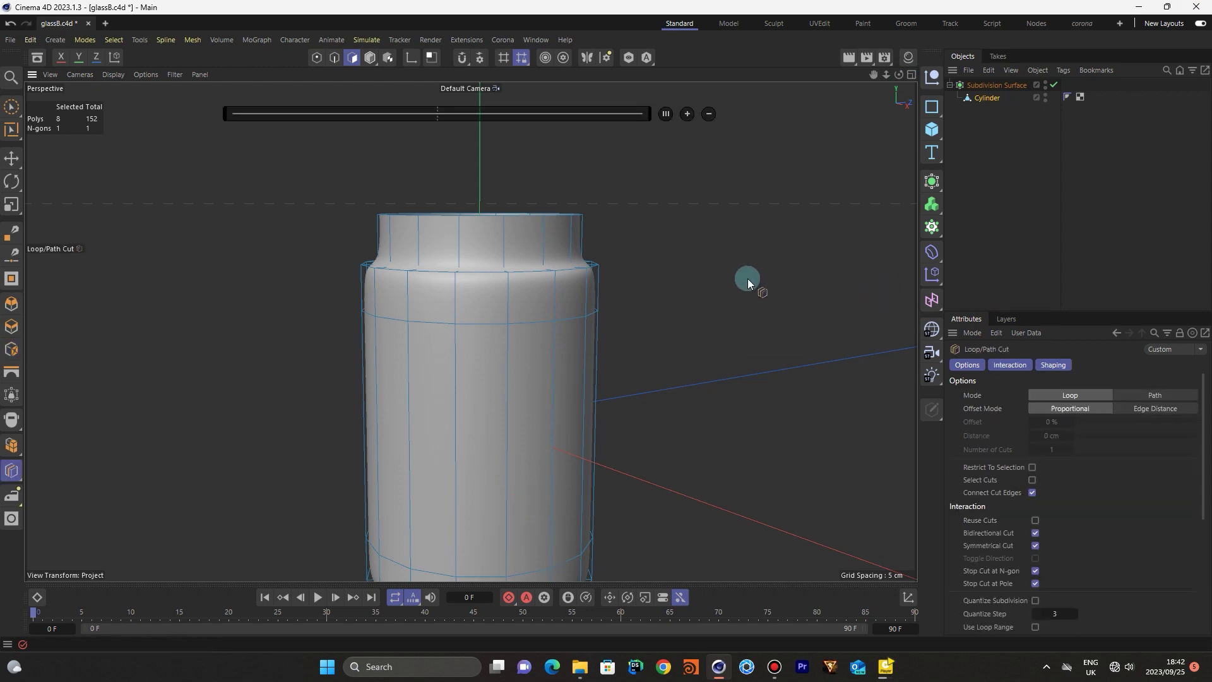
scroll(635, 268, "up", 4)
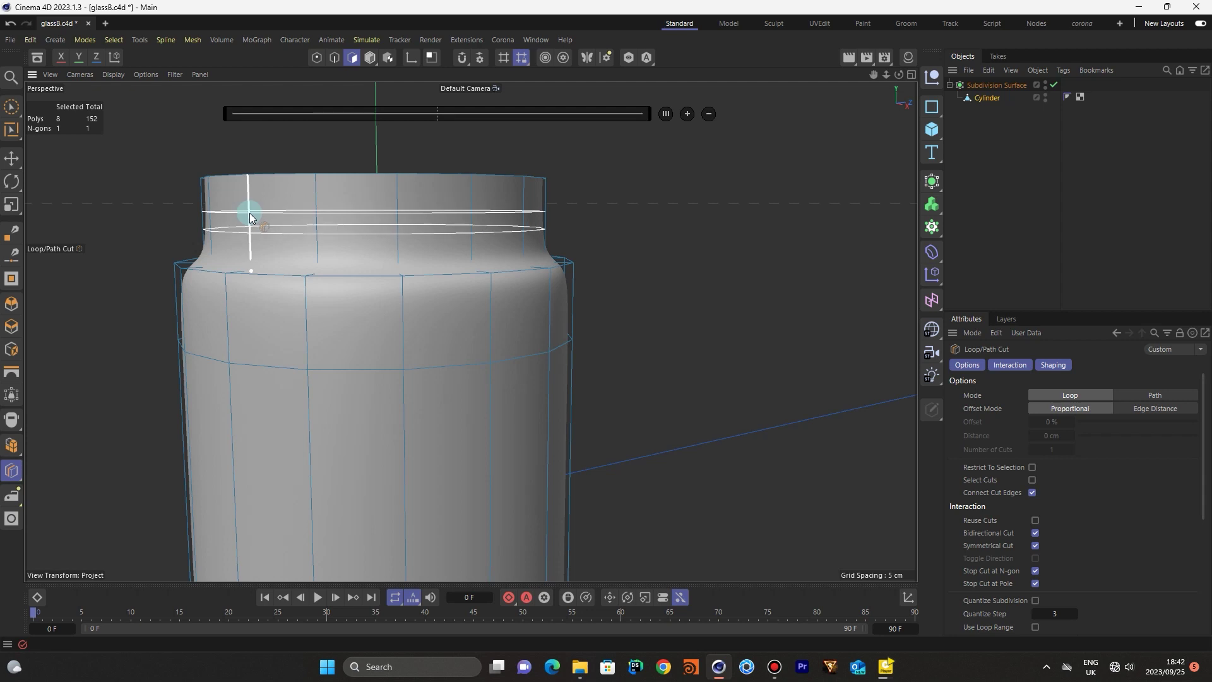
left_click(248, 215)
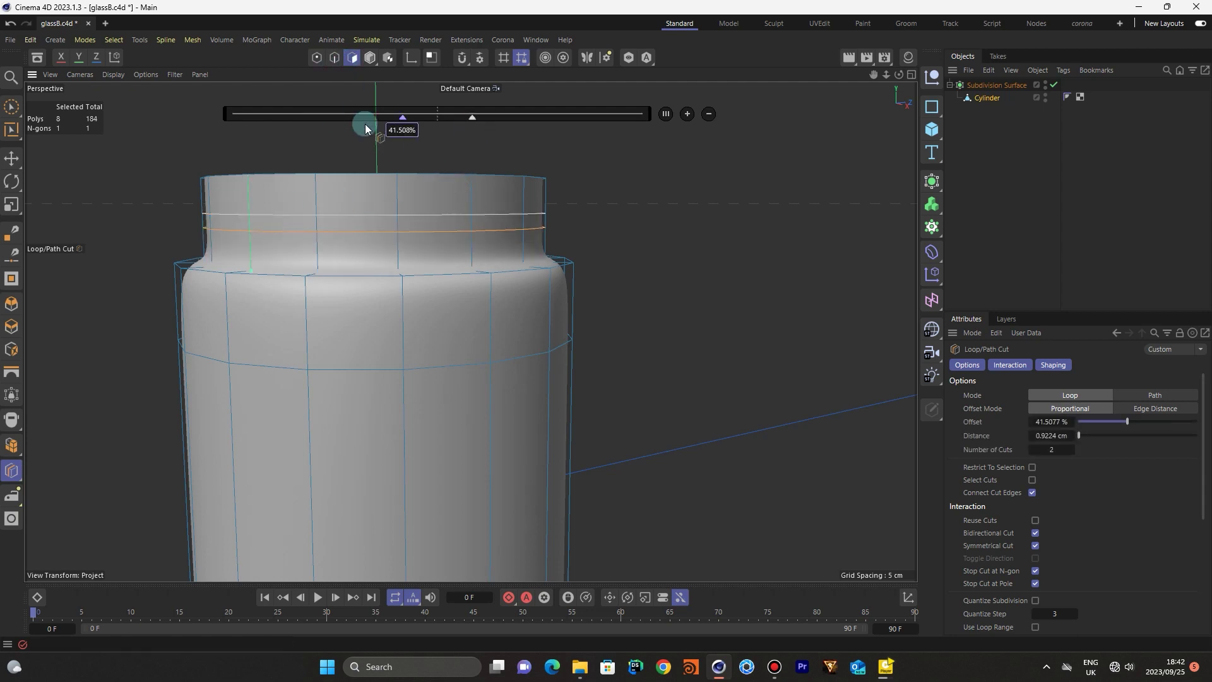
Loop-select the narrow polygon band around the neck and extrude it outward about 0.27 cm as a ring, with Subdivision Surface enabled
key("u")
key("l")
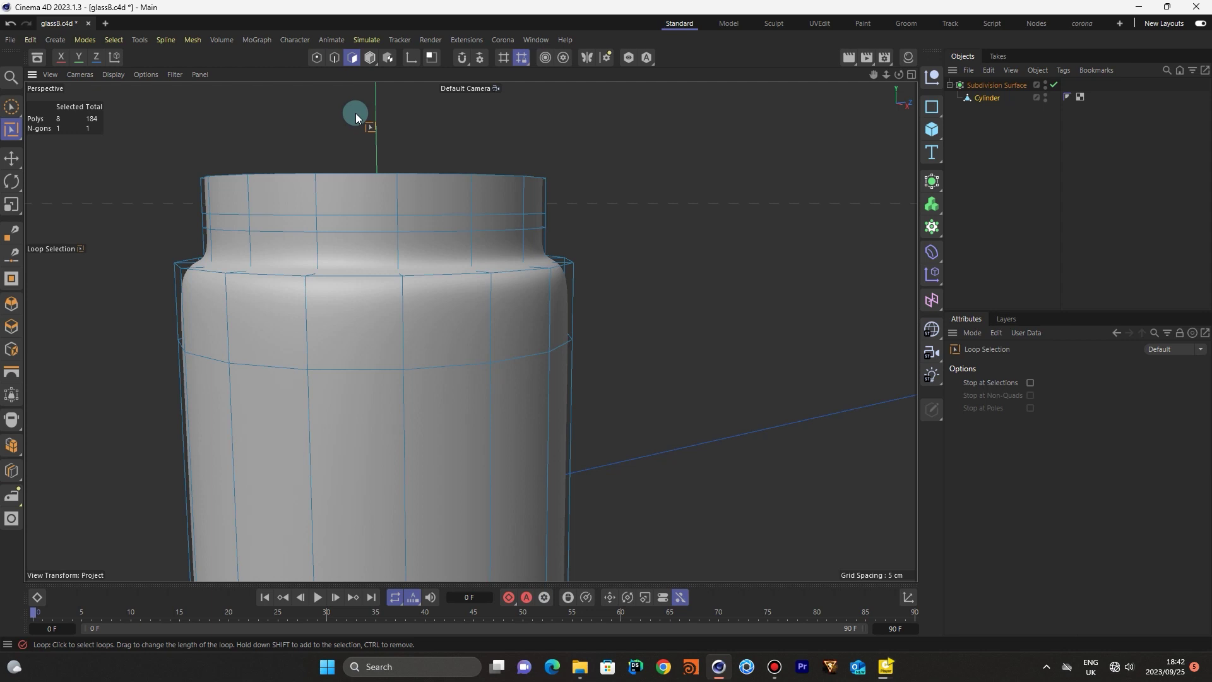
key("q")
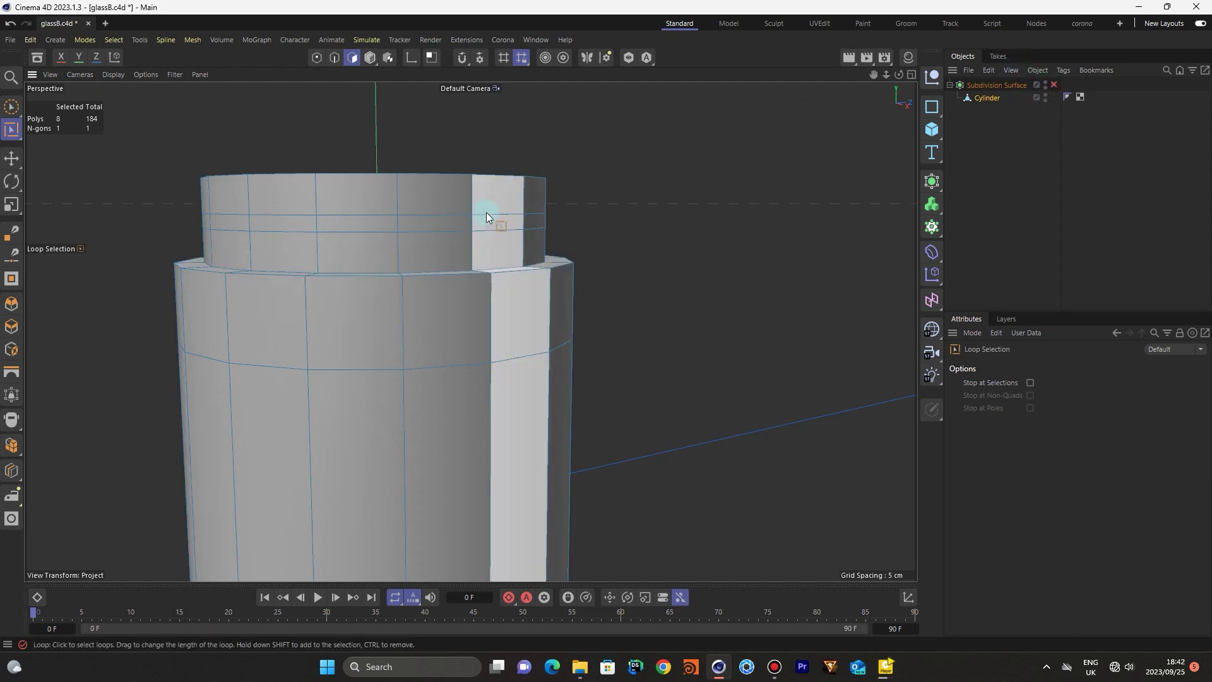
left_click(473, 219)
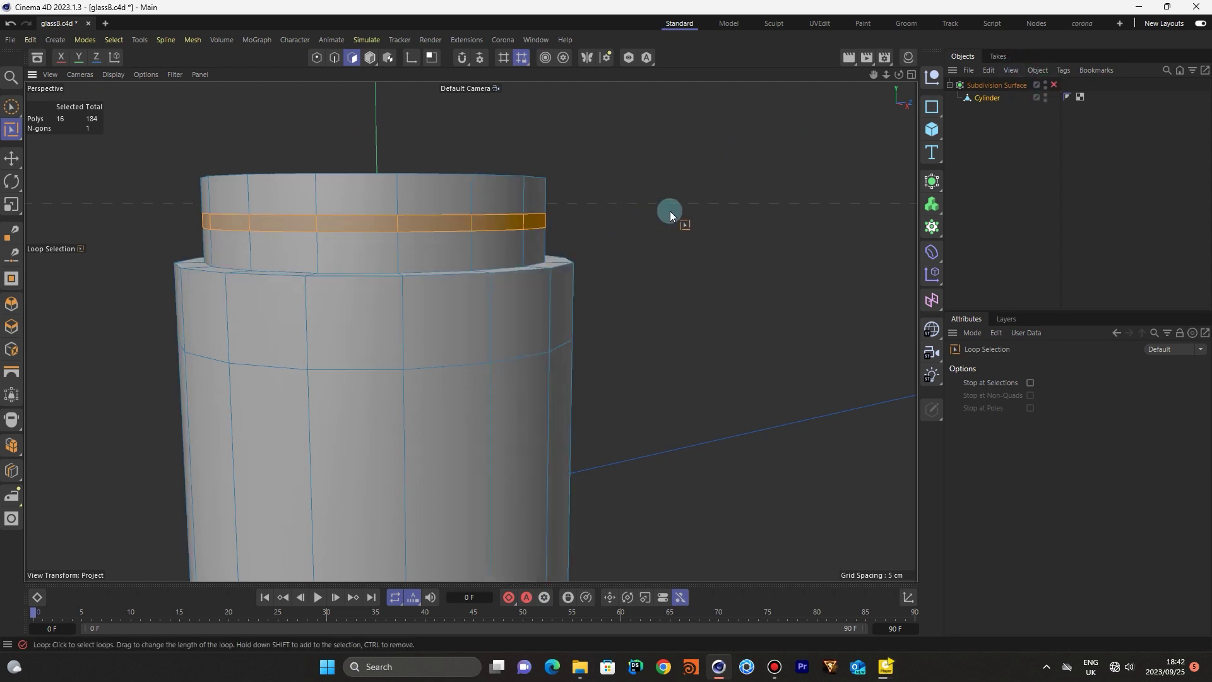
left_click_drag(900, 81, 836, 134)
key("d")
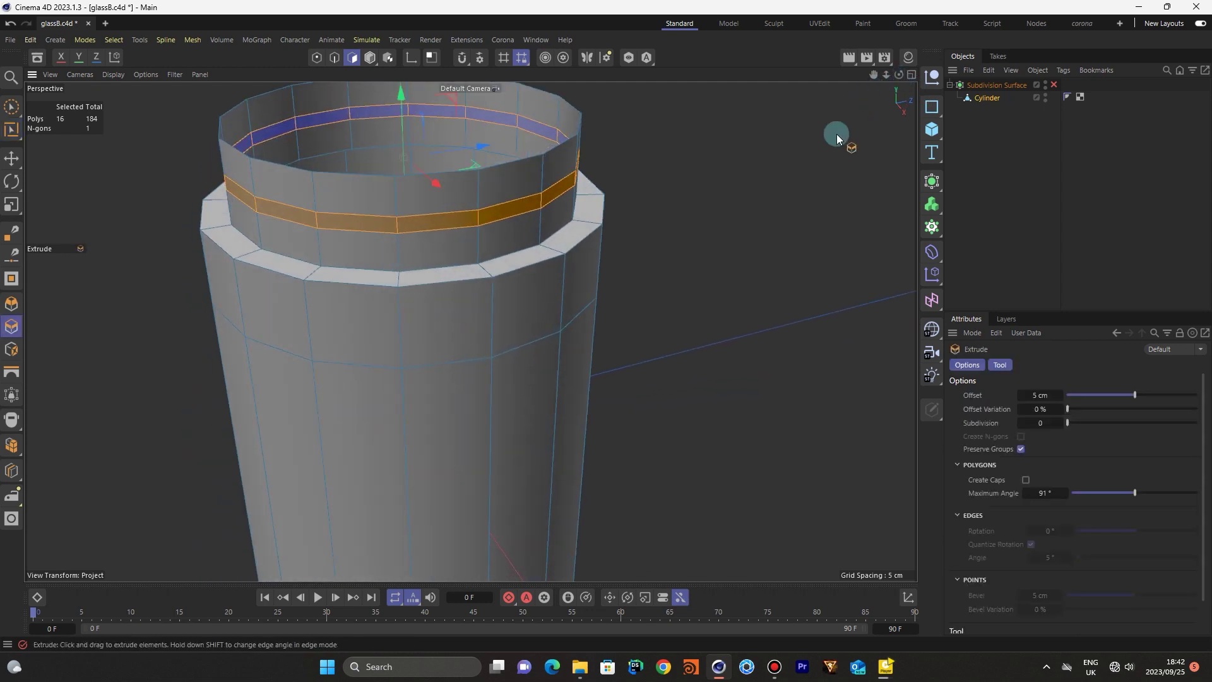
left_click_drag(684, 319, 698, 319)
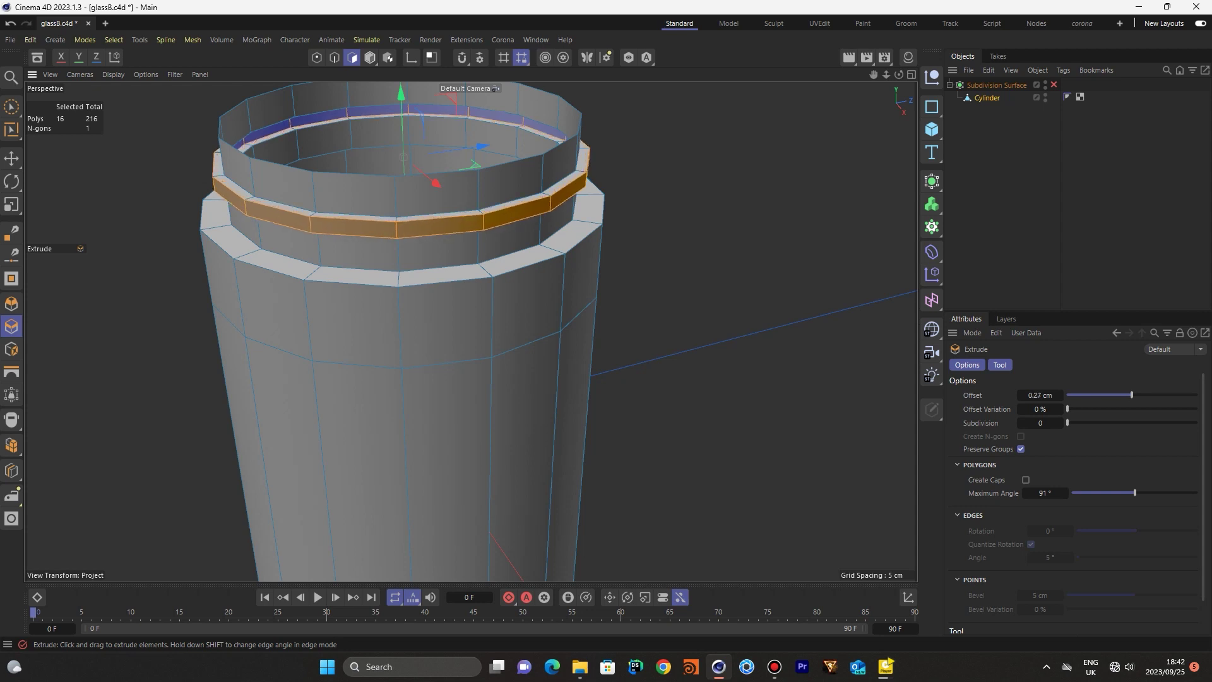
left_click(1055, 84)
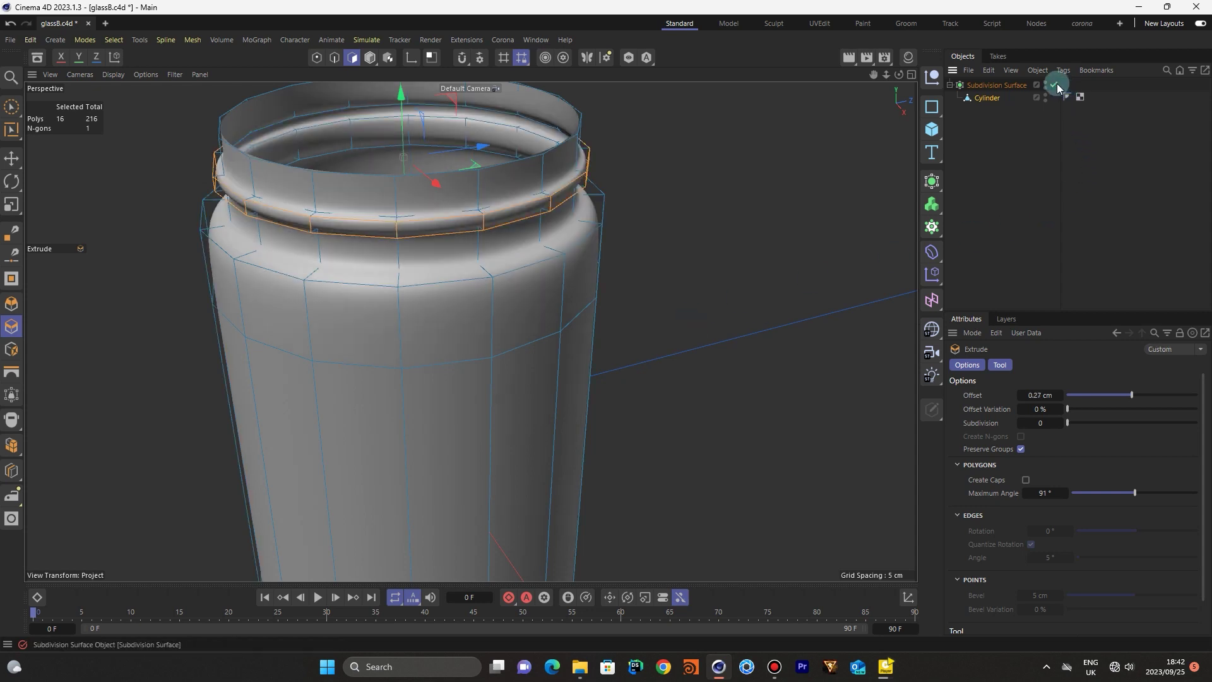
Add two symmetrical loop cuts around the upper body just below the shoulder at about 28.16% offset
left_click_drag(898, 75, 469, 325)
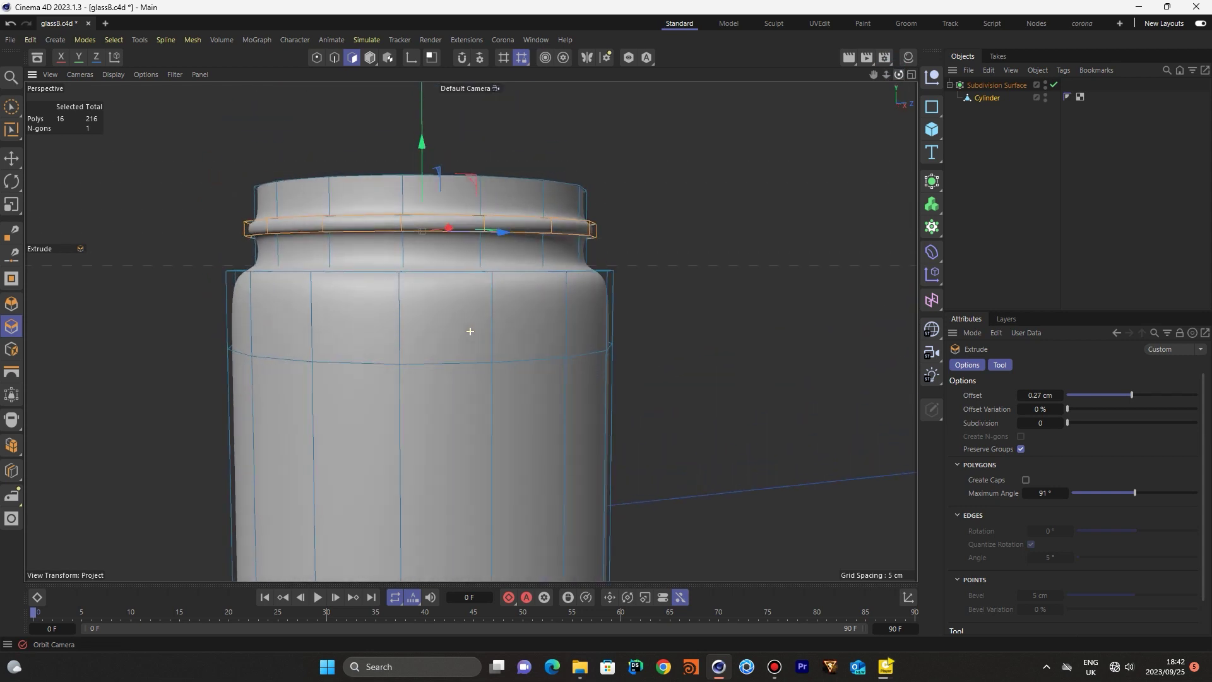
key("k")
key("l")
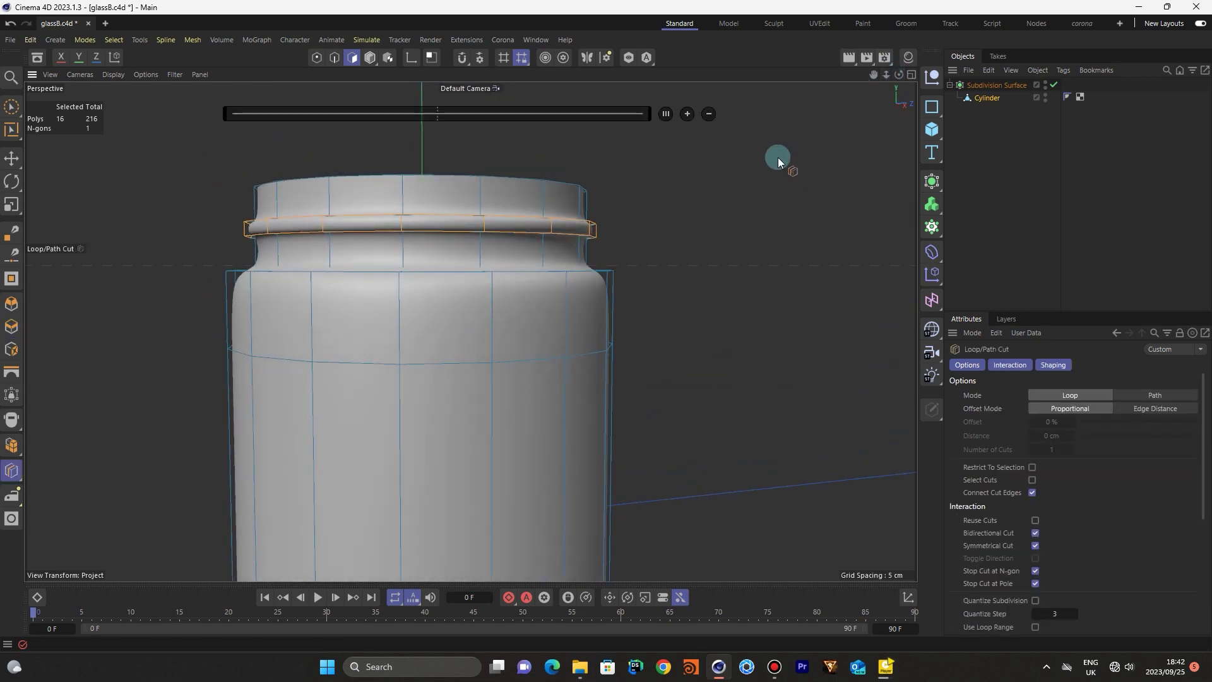
left_click(222, 293)
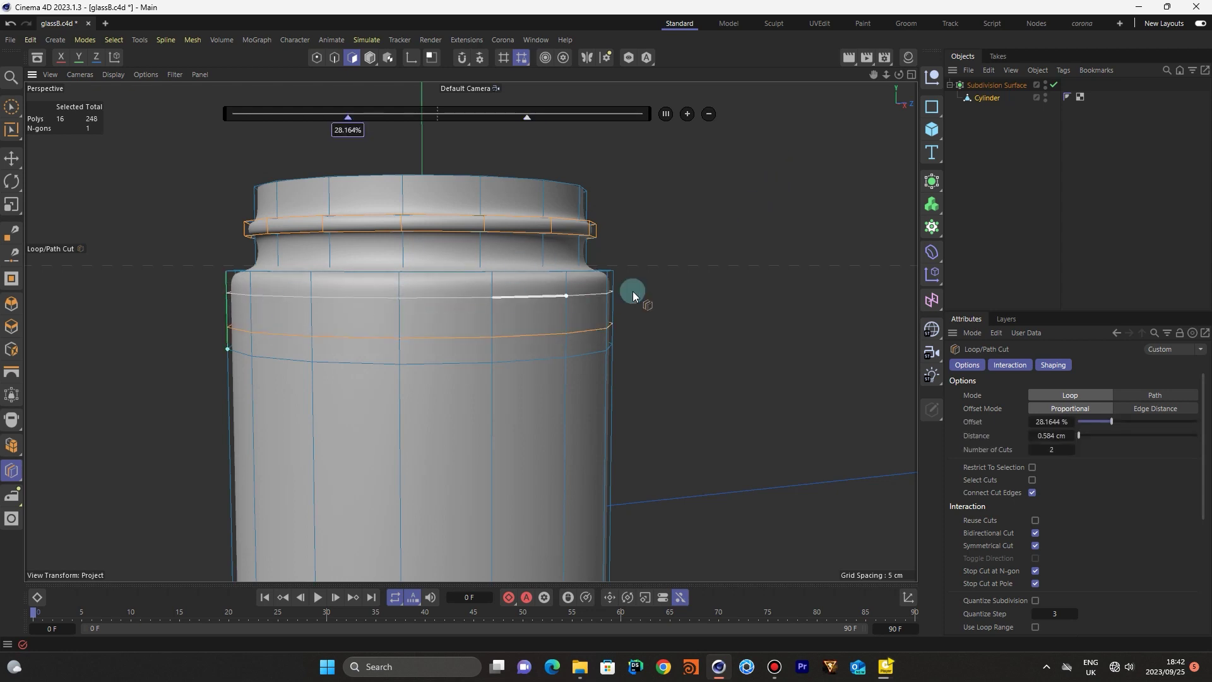
Turn off Symmetrical Cut and add single loop cuts below the neck ring at about 15.8% and above it at about 75.15%
left_click(1037, 550)
left_click_drag(873, 75, 935, 119)
scroll(293, 295, "up", 3)
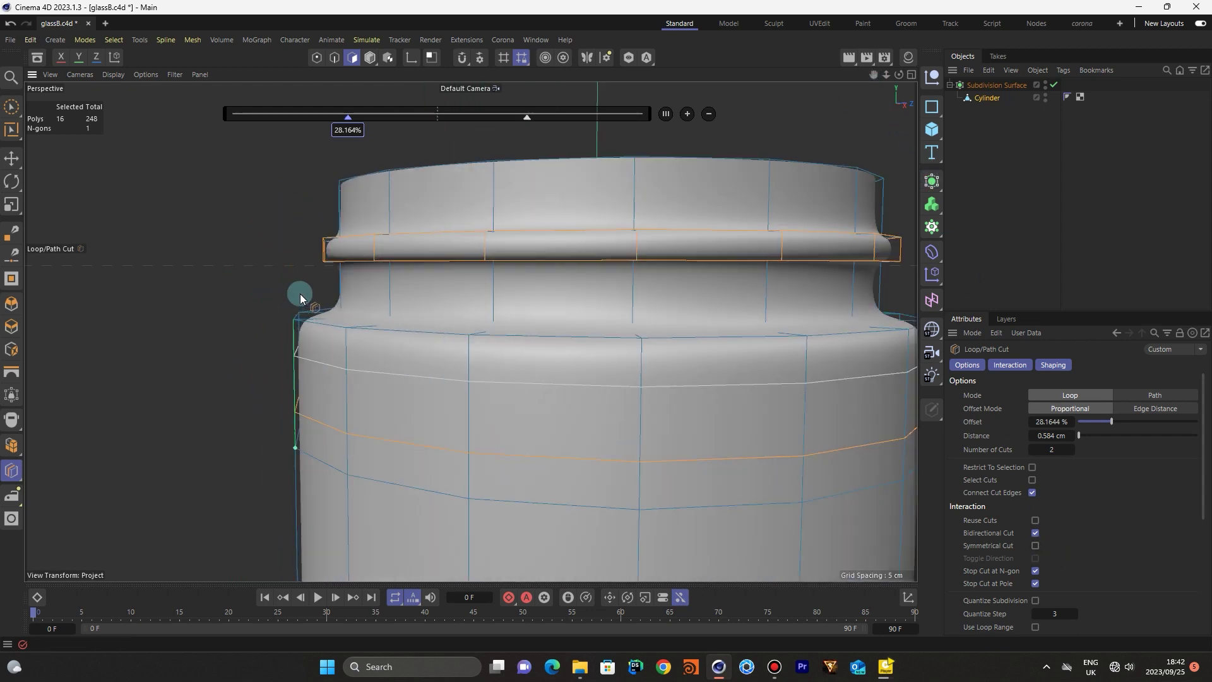
scroll(300, 295, "up", 2)
left_click(349, 266)
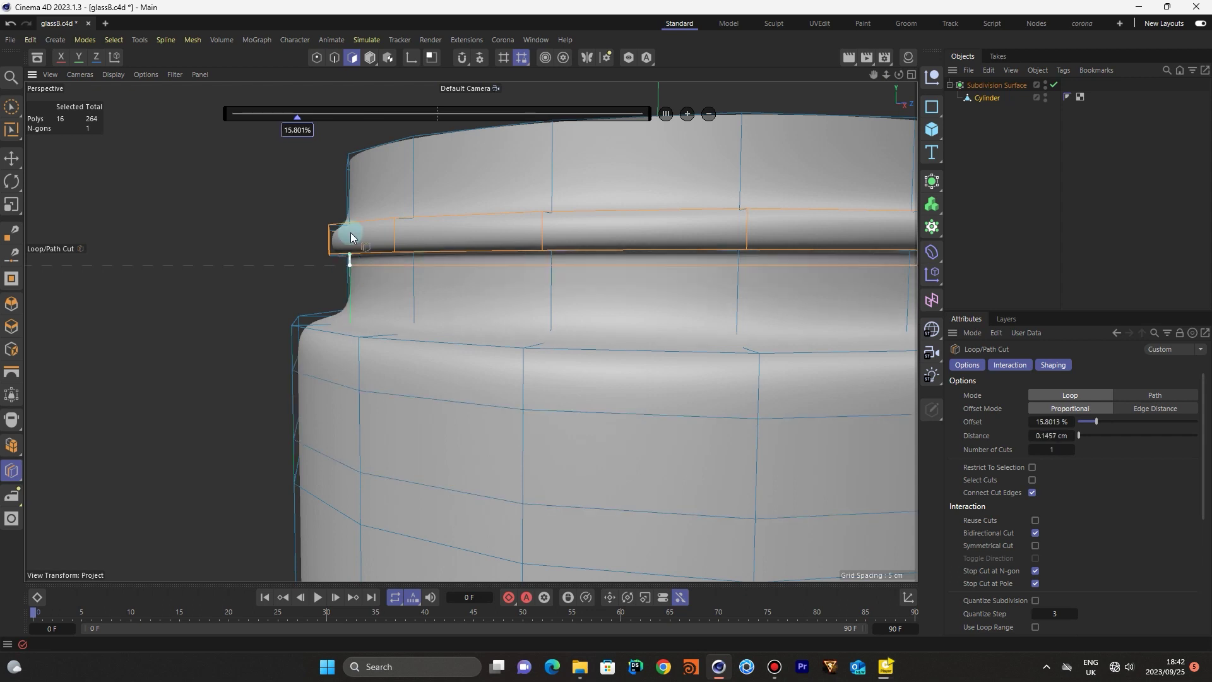
left_click(349, 212)
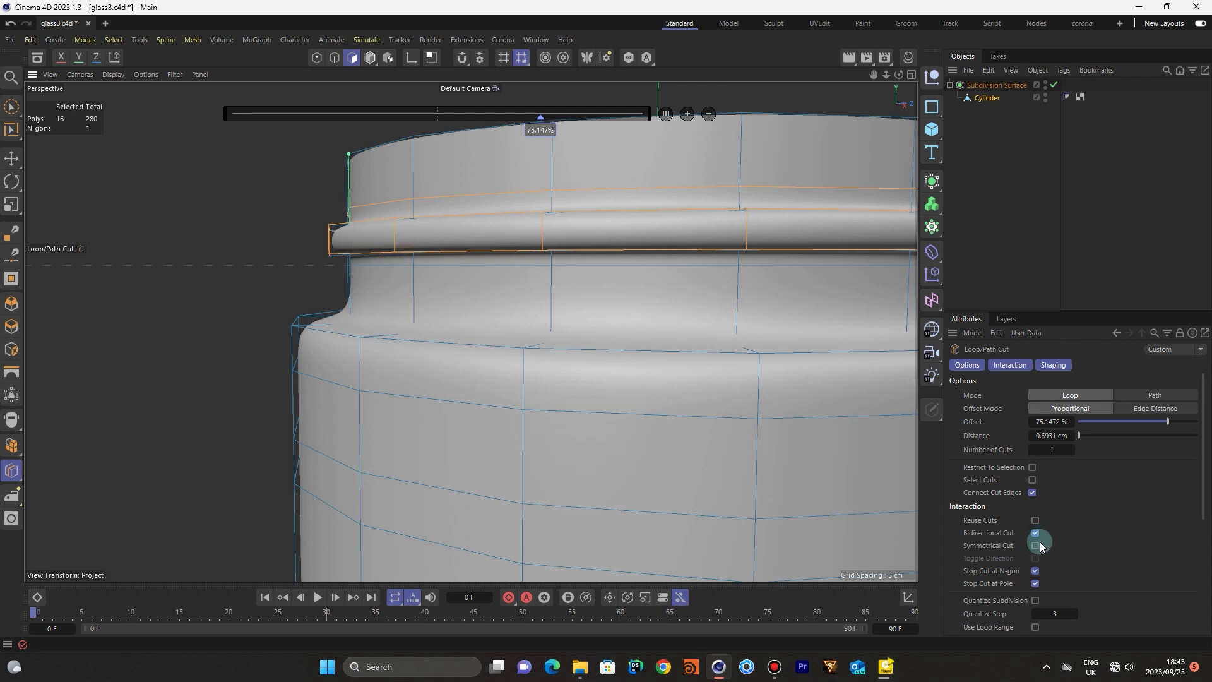
Add two symmetrical loop cuts around the neck ring's outer face at about 24% offset, and return to Model mode with nothing selected
left_click(393, 228)
left_click(331, 235)
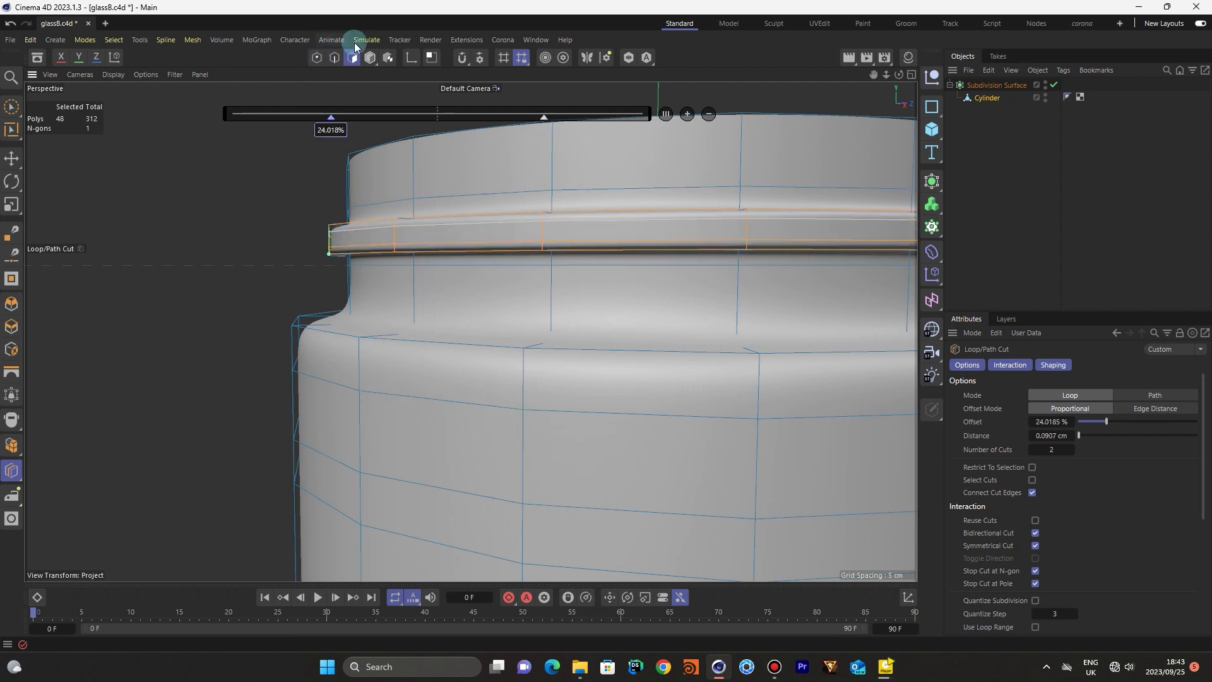
left_click(371, 57)
left_click(11, 158)
left_click(114, 203)
left_click(794, 132)
Save the bottle project as an incremental version
left_click_drag(887, 74, 868, 32)
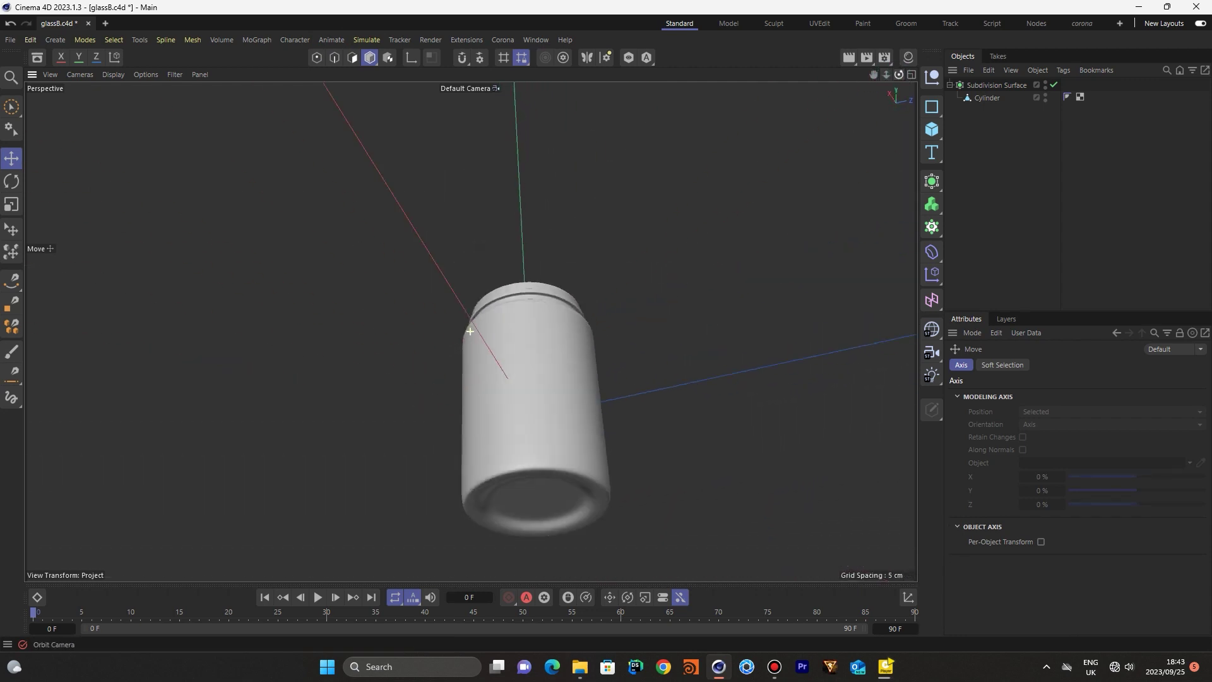
left_click_drag(470, 331, 466, 329, "alt")
left_click(11, 40)
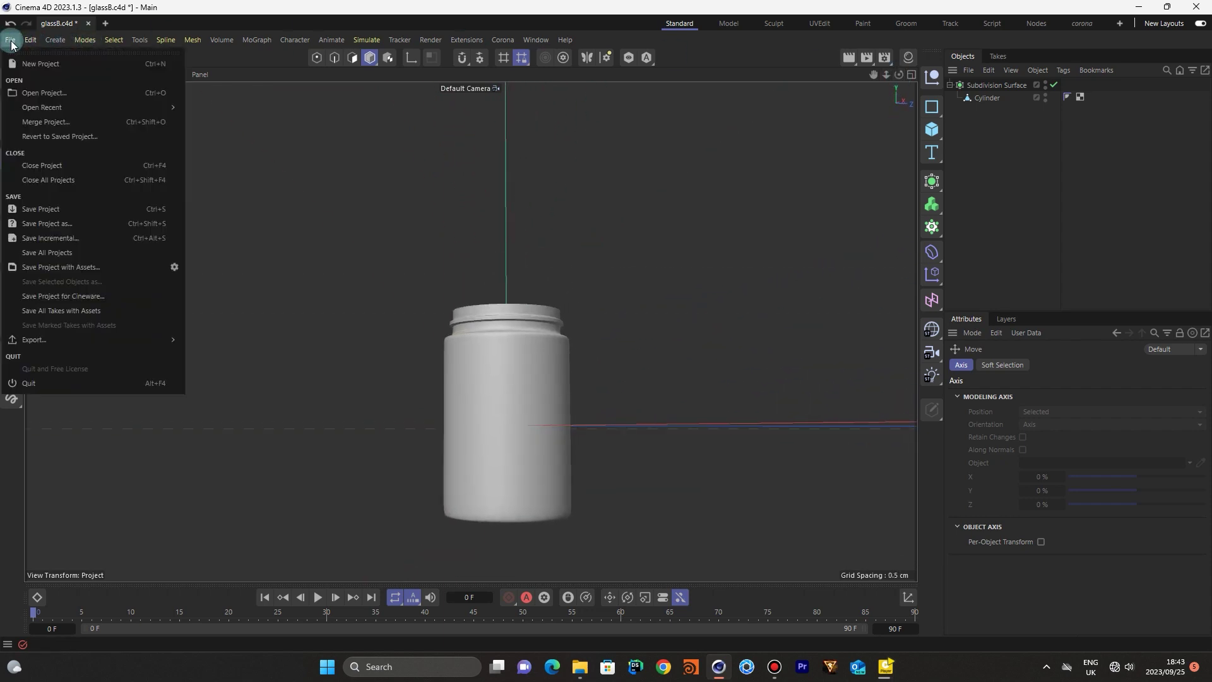
left_click(54, 237)
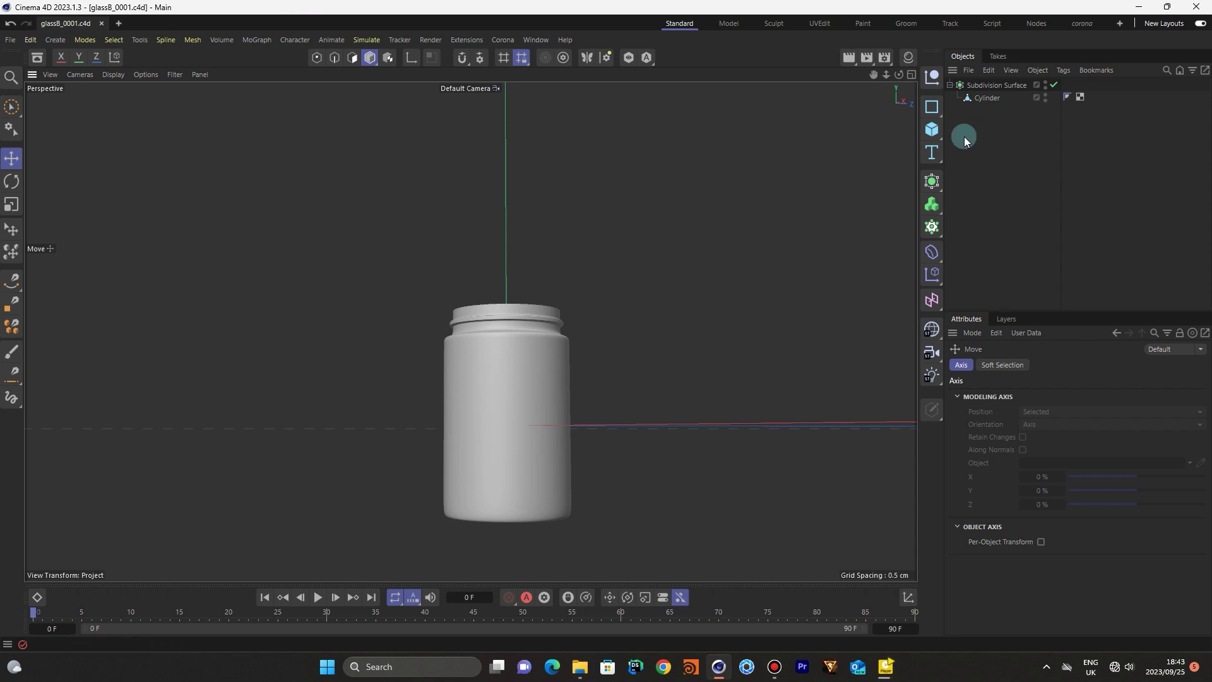
With Subdivision Surface disabled, select all the cylinder's polygons and extrude them about 0.22 cm with Create Caps enabled to thicken the walls
left_click_drag(876, 77, 900, 75)
left_click_drag(470, 331, 751, 121)
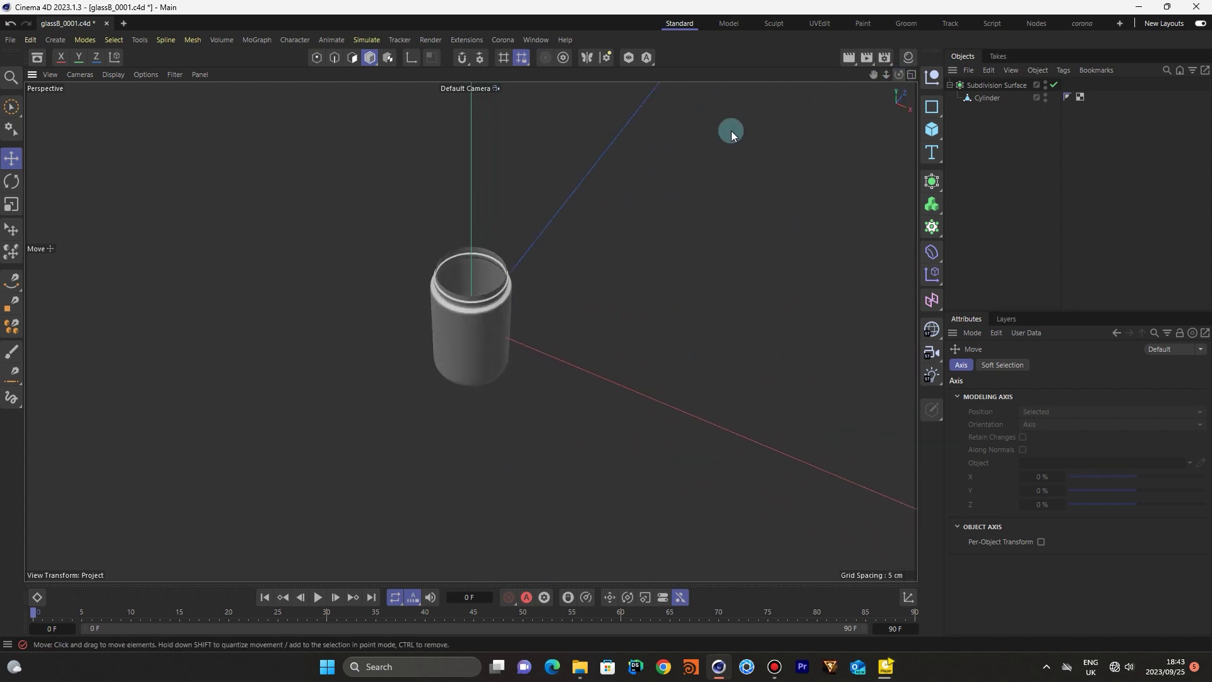
scroll(445, 298, "up", 5)
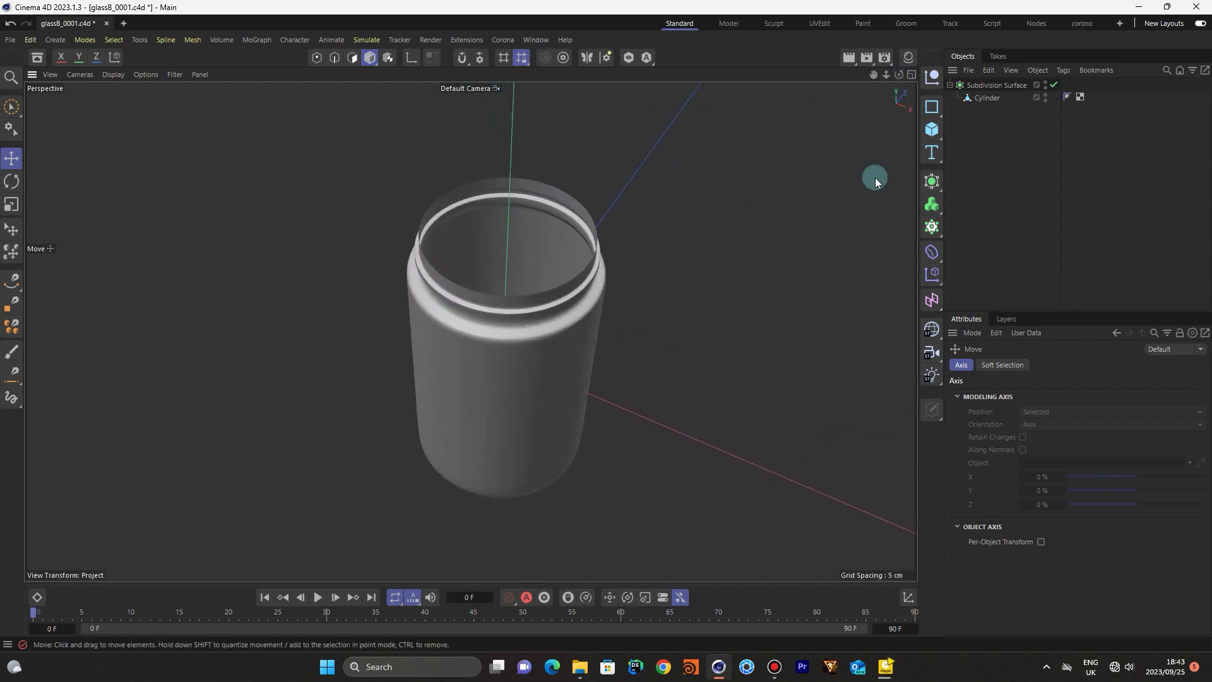
left_click(1056, 85)
left_click(972, 98)
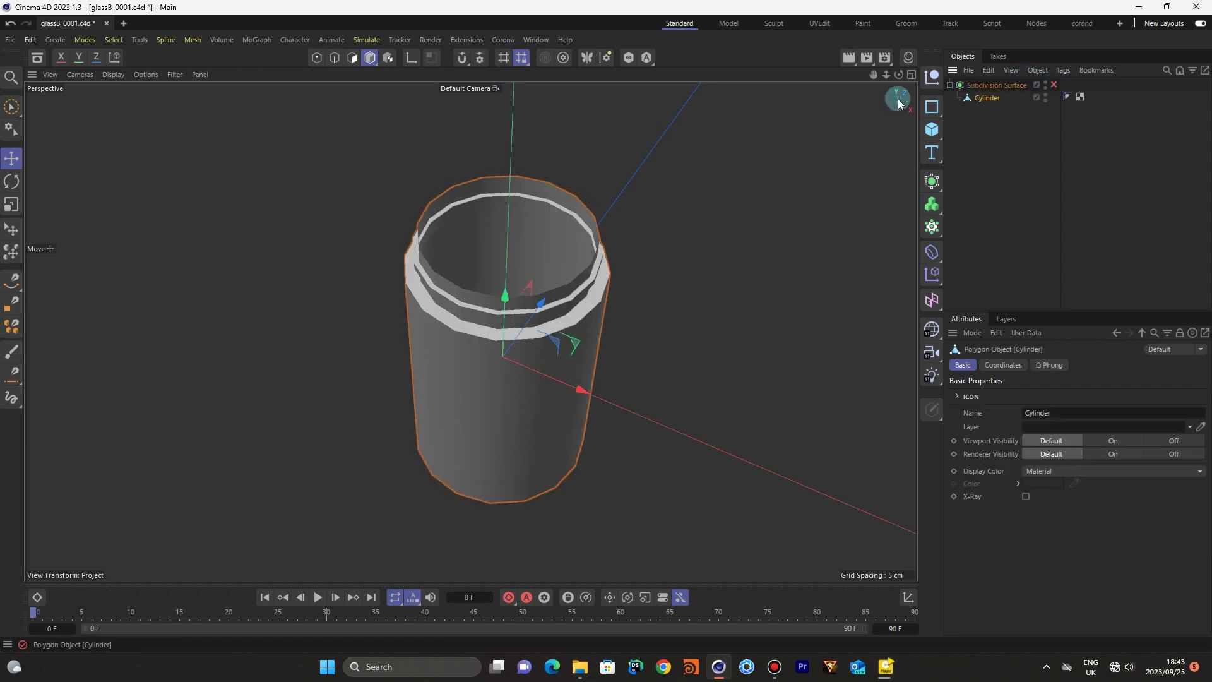
left_click(354, 60)
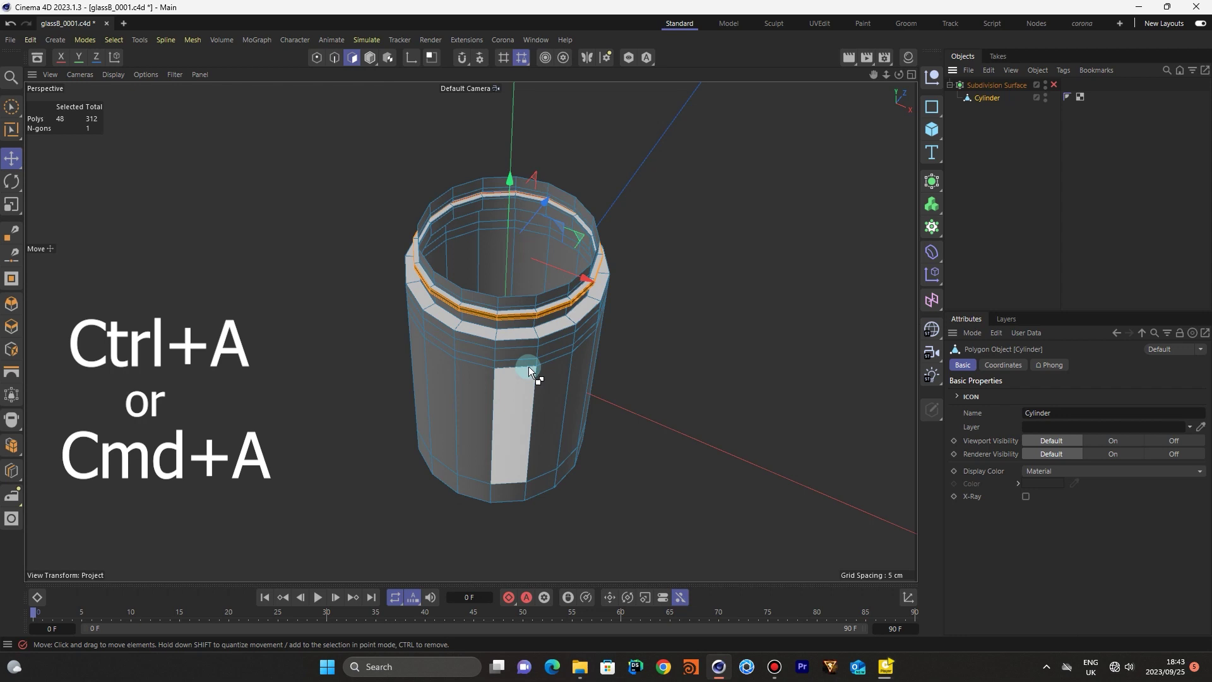
key("ctrl+a")
key("d")
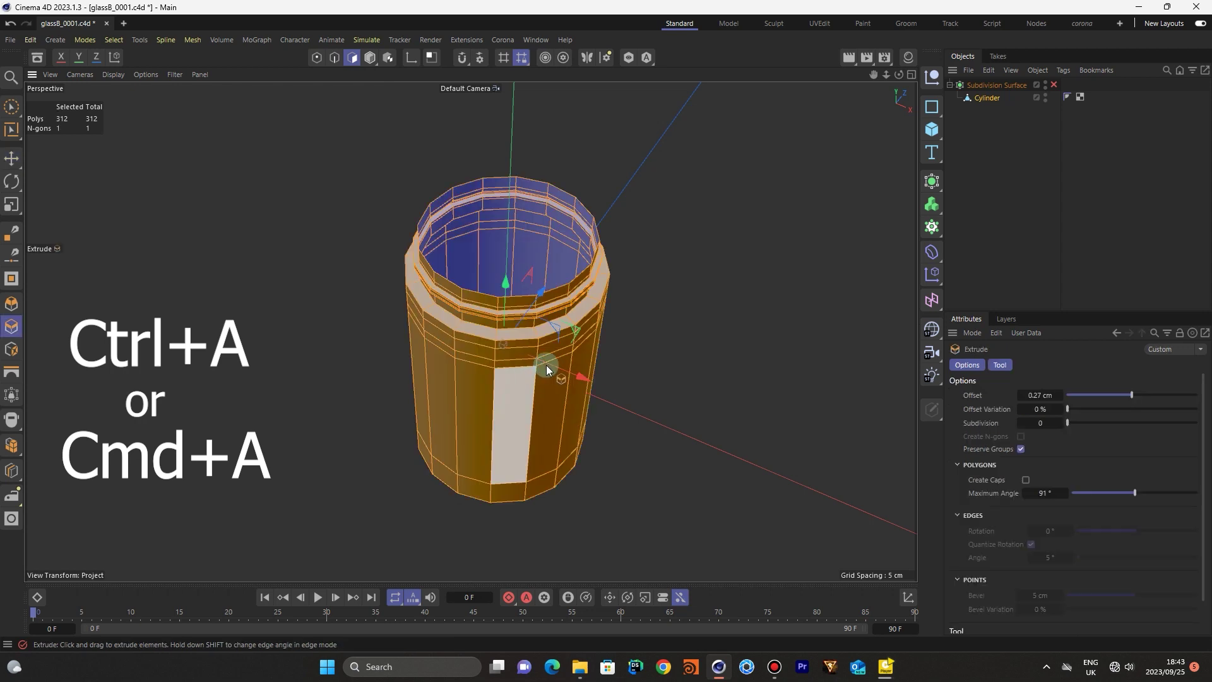
left_click(1027, 481)
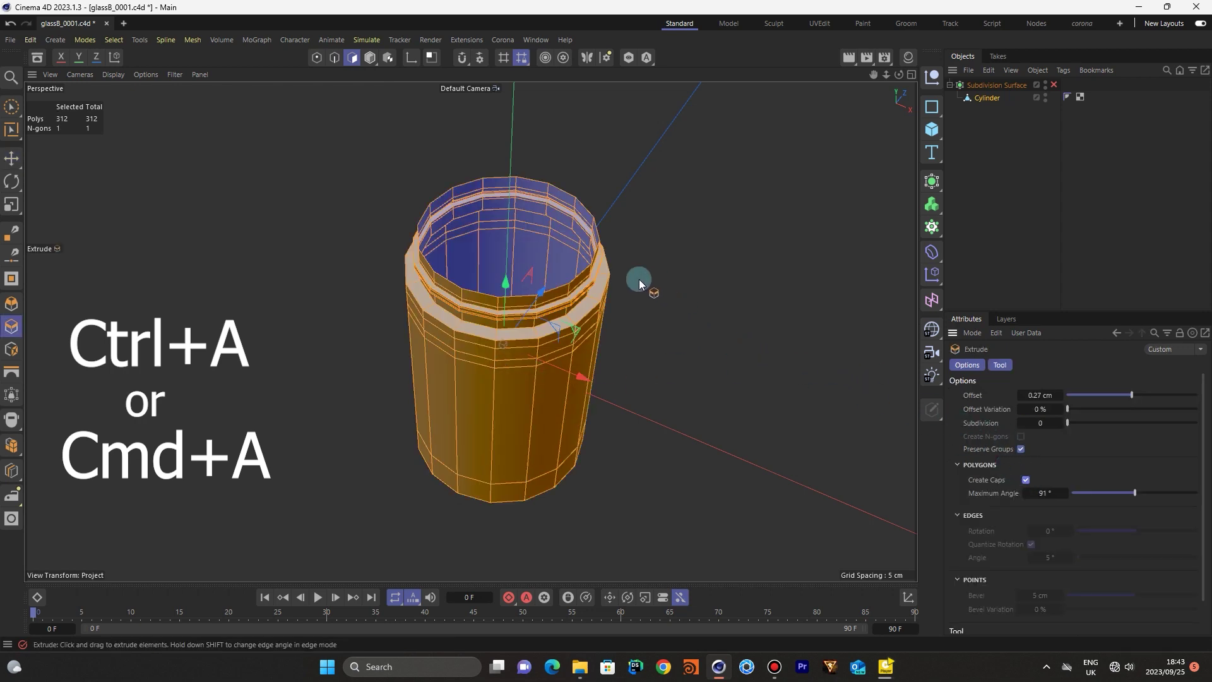
scroll(609, 259, "up", 5)
left_click_drag(609, 259, 628, 259)
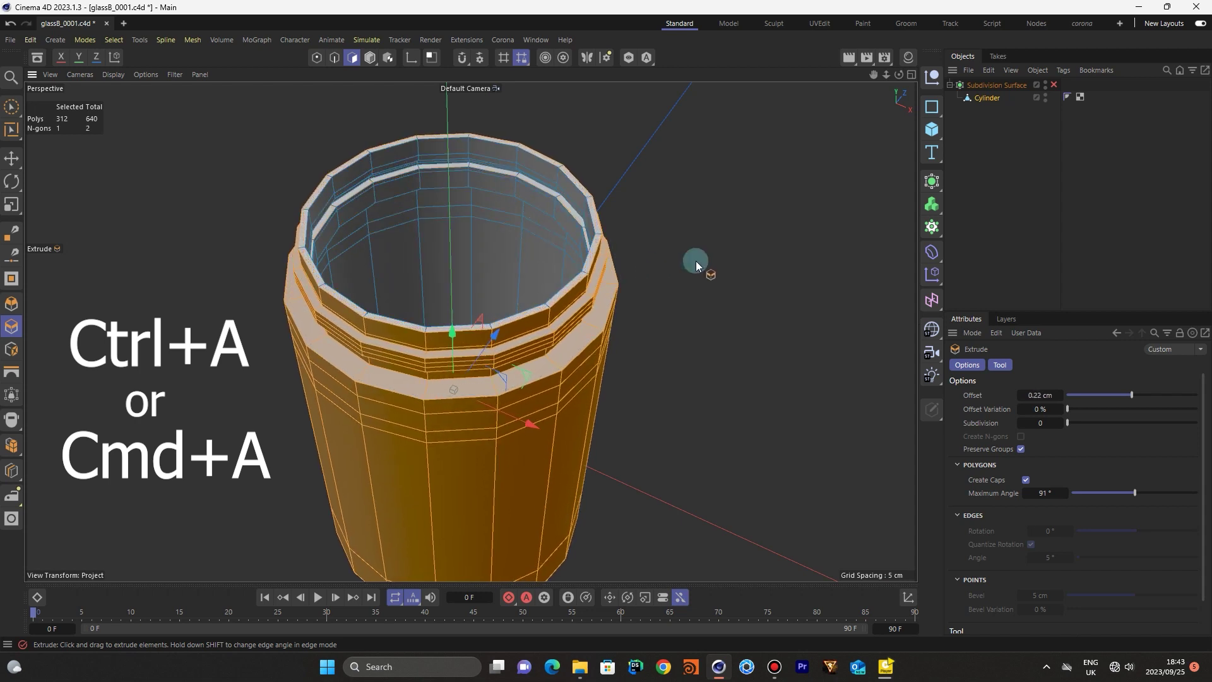
Add two symmetrical loop cuts around the top rim's thickness at about 35.77% offset
key("m")
key("l")
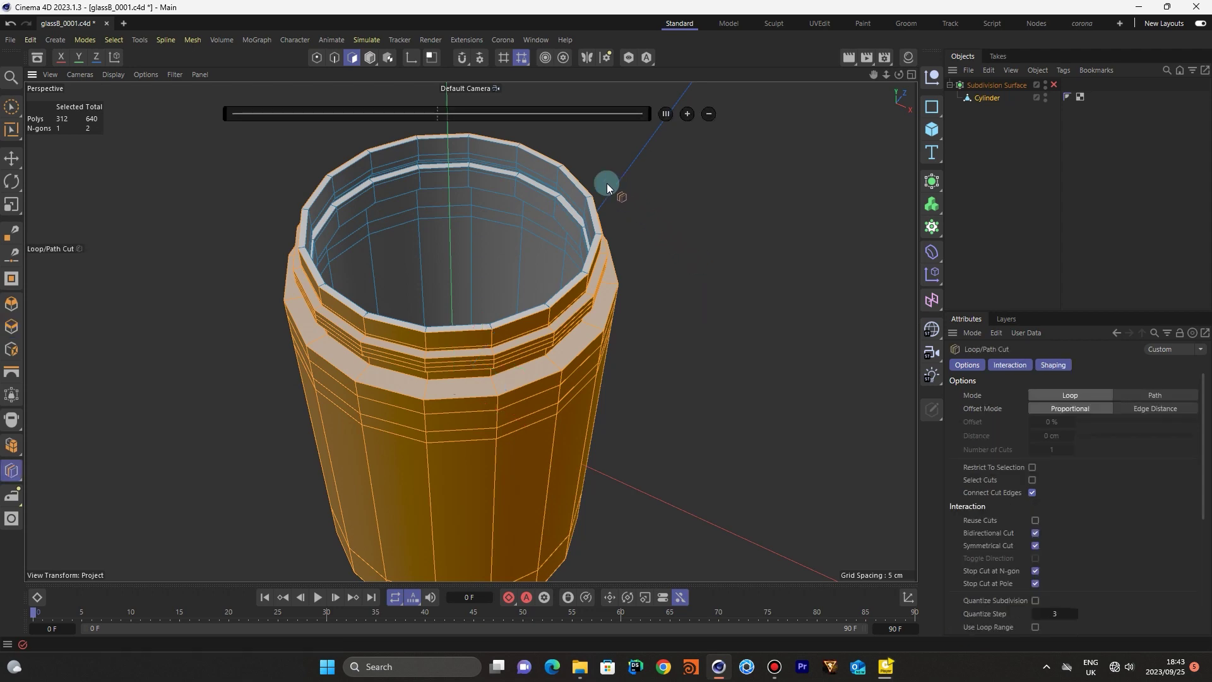
scroll(606, 186, "up", 6)
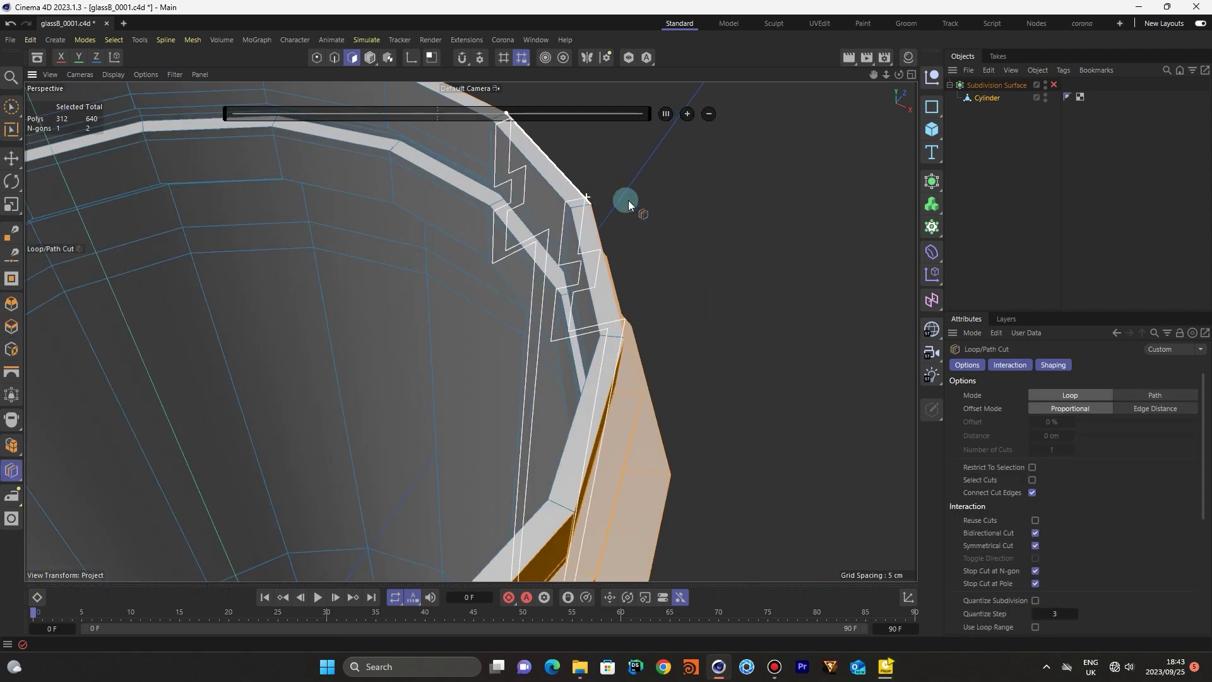
left_click(578, 206)
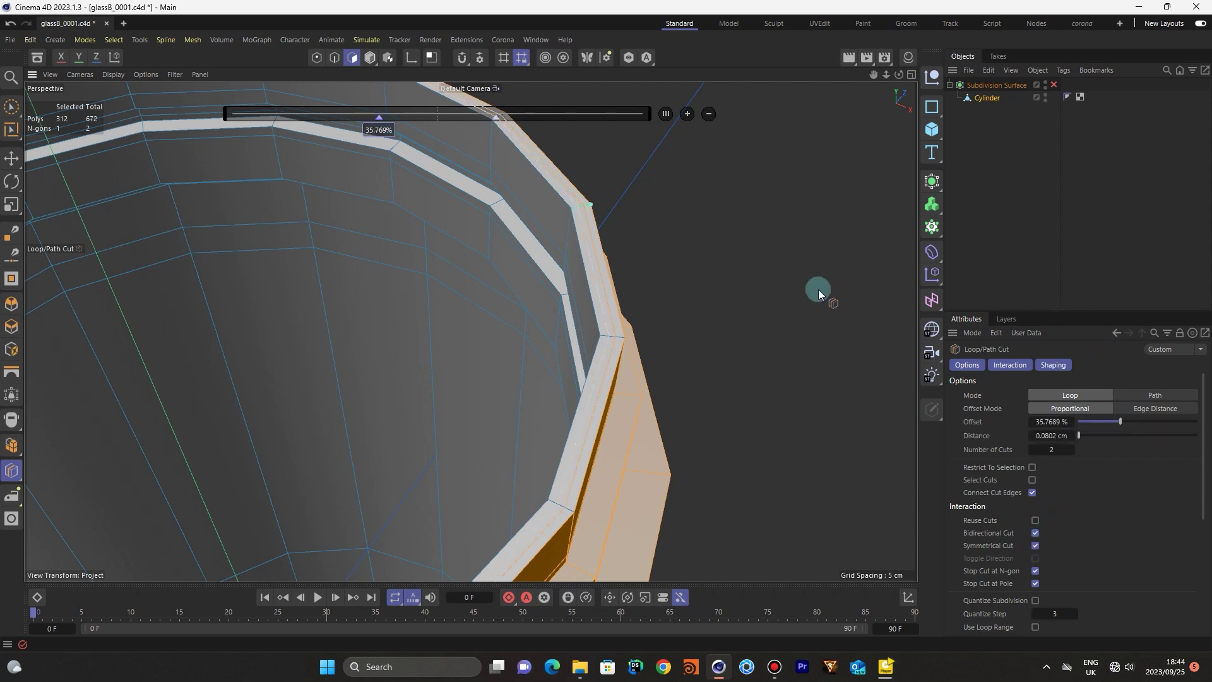
With Symmetrical Cut off, add single loop cuts to the rim's inner wall and, at about 64.36%, its outer band; return to Model mode
left_click(1038, 546)
left_click(490, 134)
left_click_drag(898, 75, 896, 25)
mouse_move(370, 251)
left_mouse_down("alt")
mouse_move(379, 196)
mouse_move(370, 251)
left_mouse_up("alt")
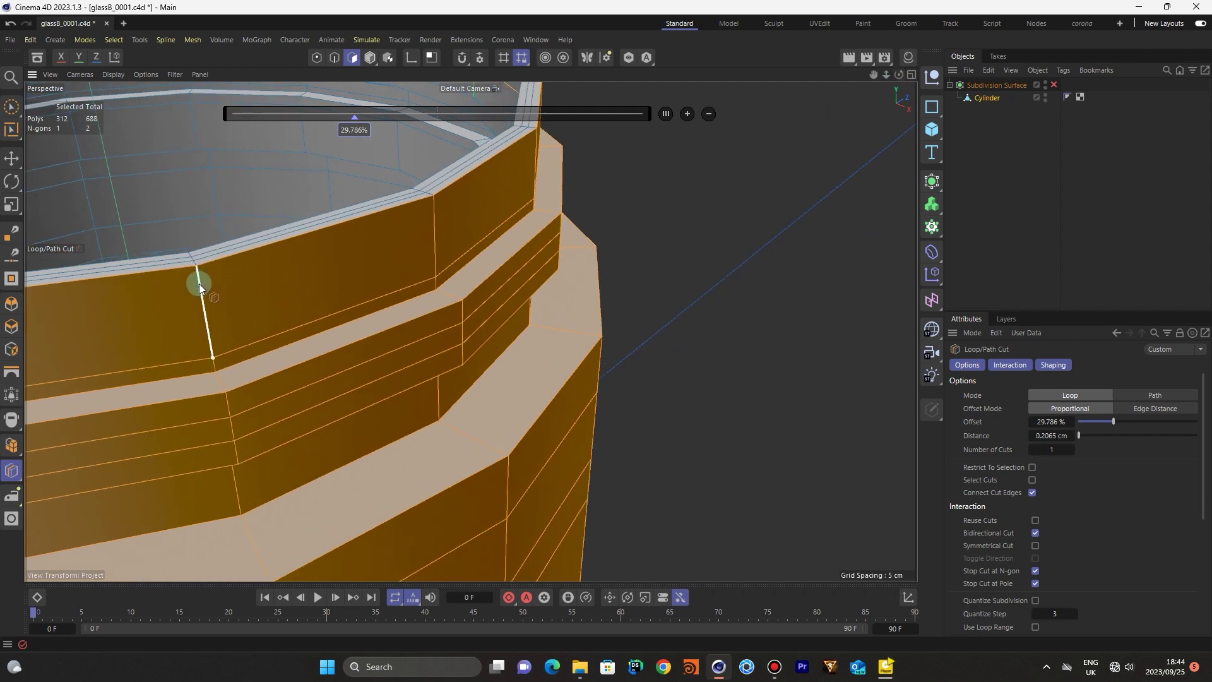
scroll(415, 251, "down", 4)
left_click(429, 235)
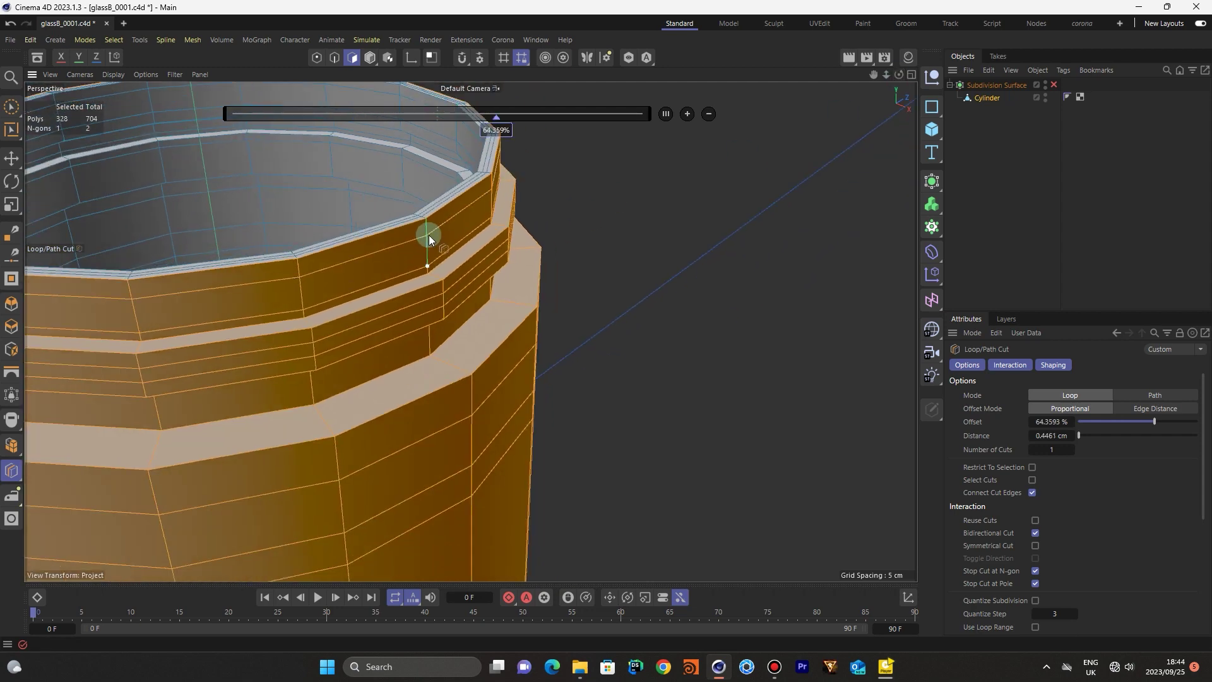
left_click(370, 57)
left_click(11, 158)
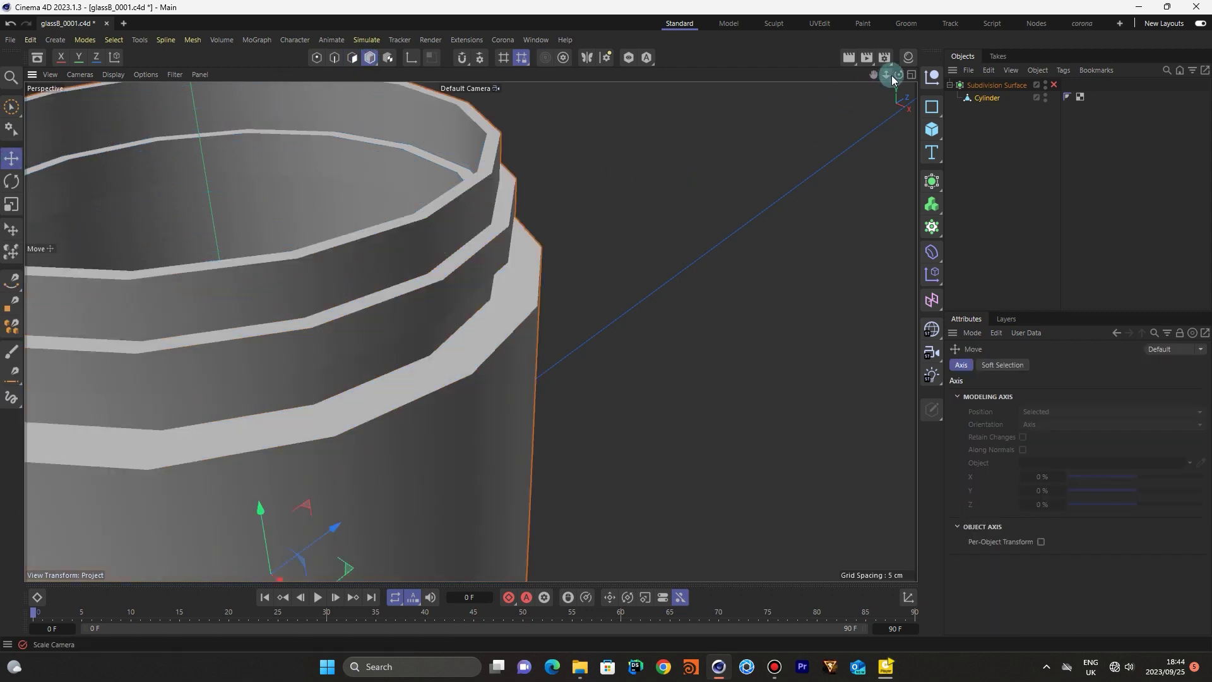
Save the bottle project incrementally as glass8_0002.c4d
left_click_drag(887, 74, 815, 74)
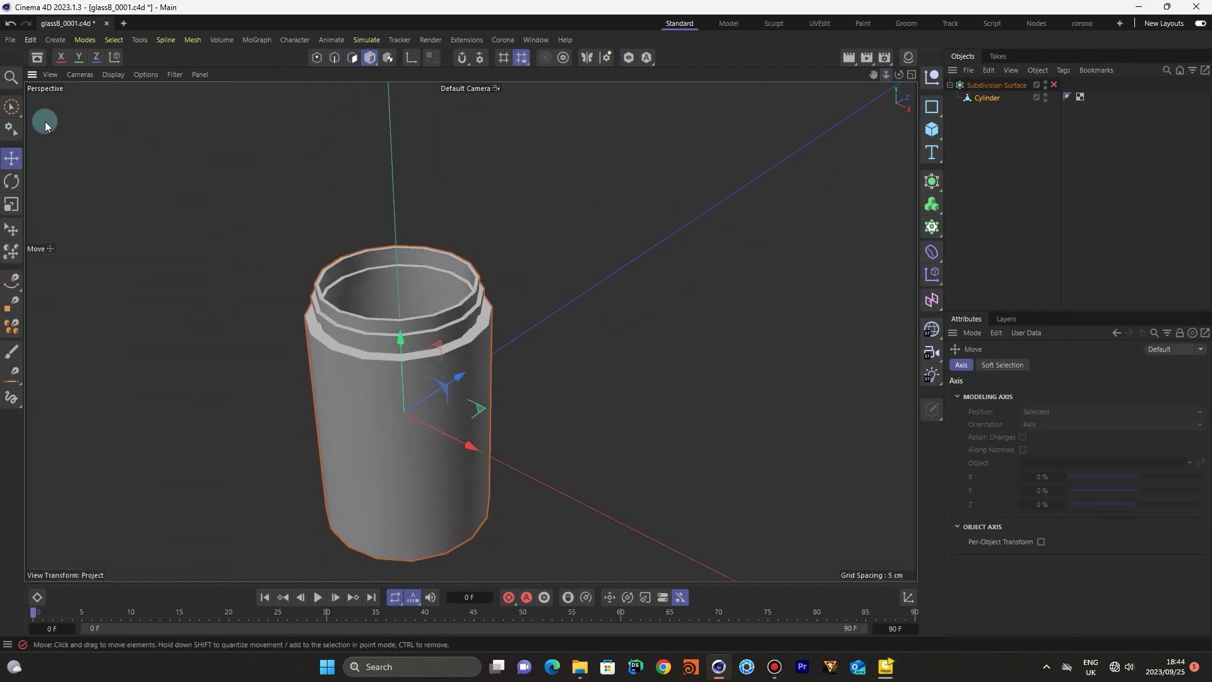
left_click(12, 40)
left_click(46, 238)
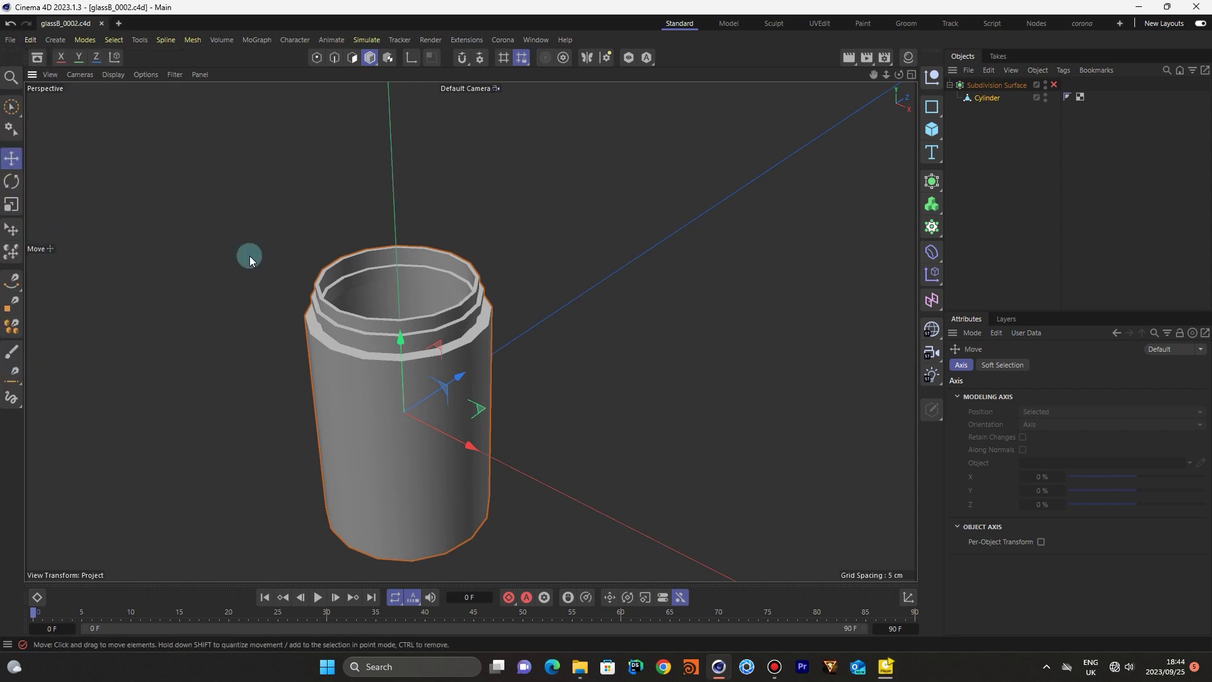
Re-enable the Subdivision Surface, clear the selection and inspect the smoothed bottle
left_click(1053, 86)
left_click(785, 243)
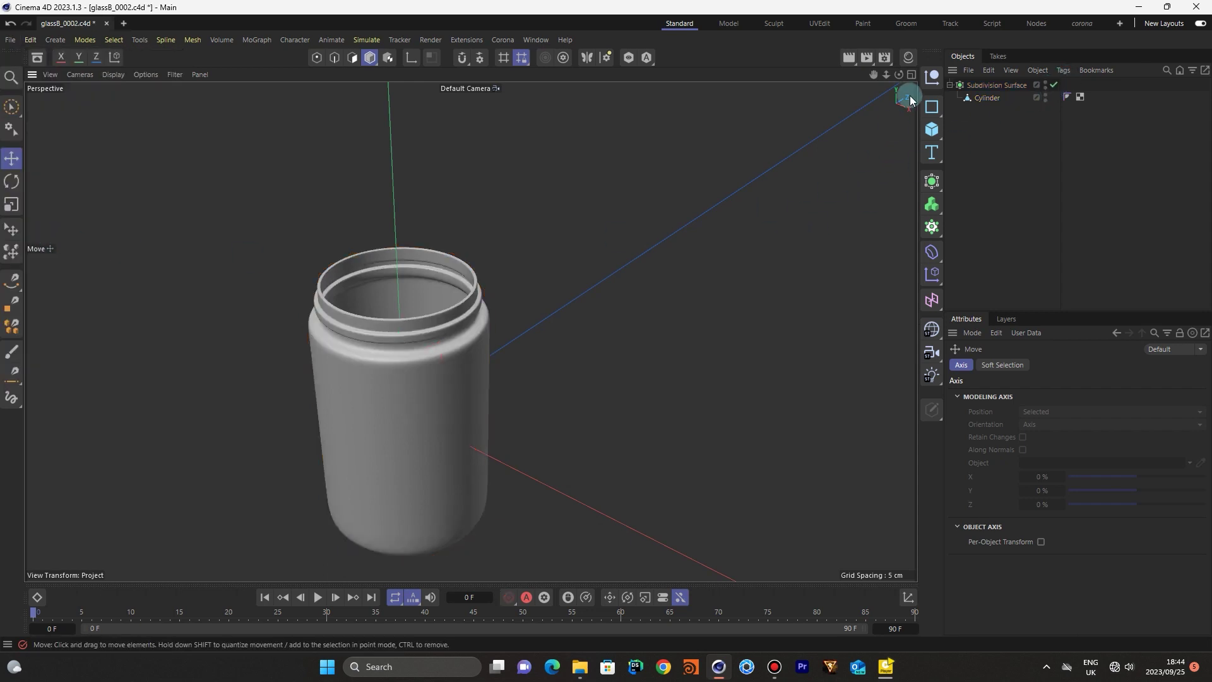
left_click_drag(883, 81, 900, 75)
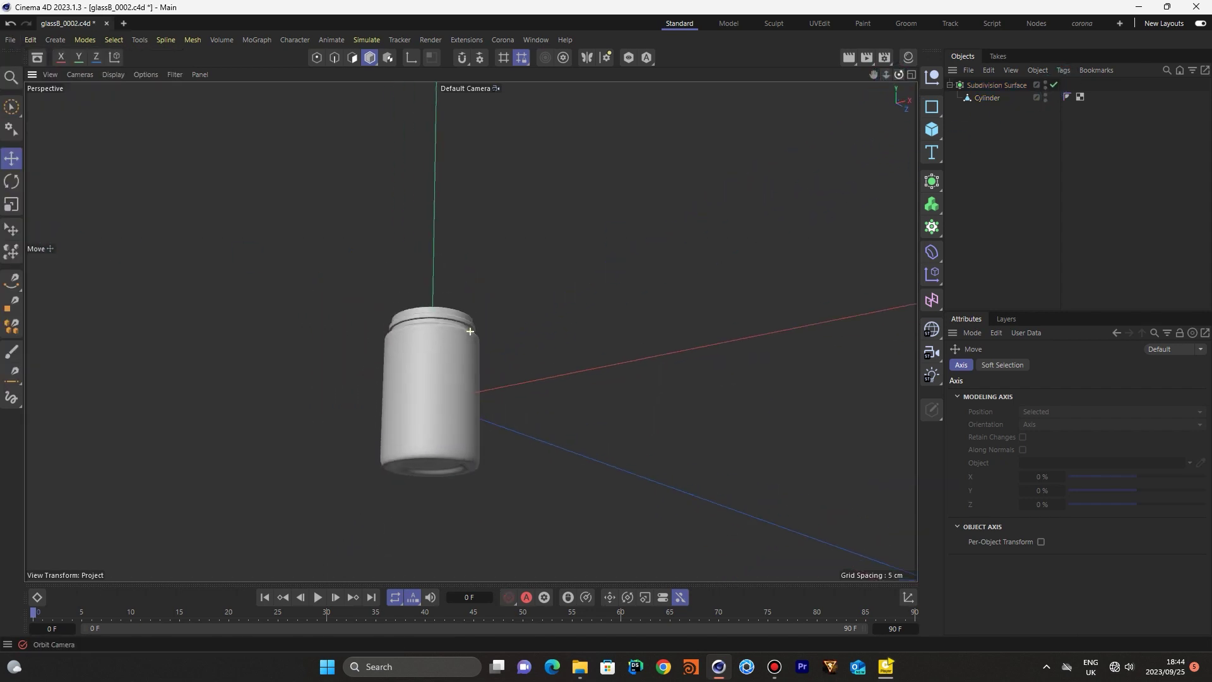
mouse_move(470, 331)
left_mouse_down("alt")
mouse_move(476, 341)
mouse_move(455, 367)
mouse_move(461, 405)
mouse_move(472, 334)
left_mouse_up("alt")
left_click_drag(870, 74, 870, 74)
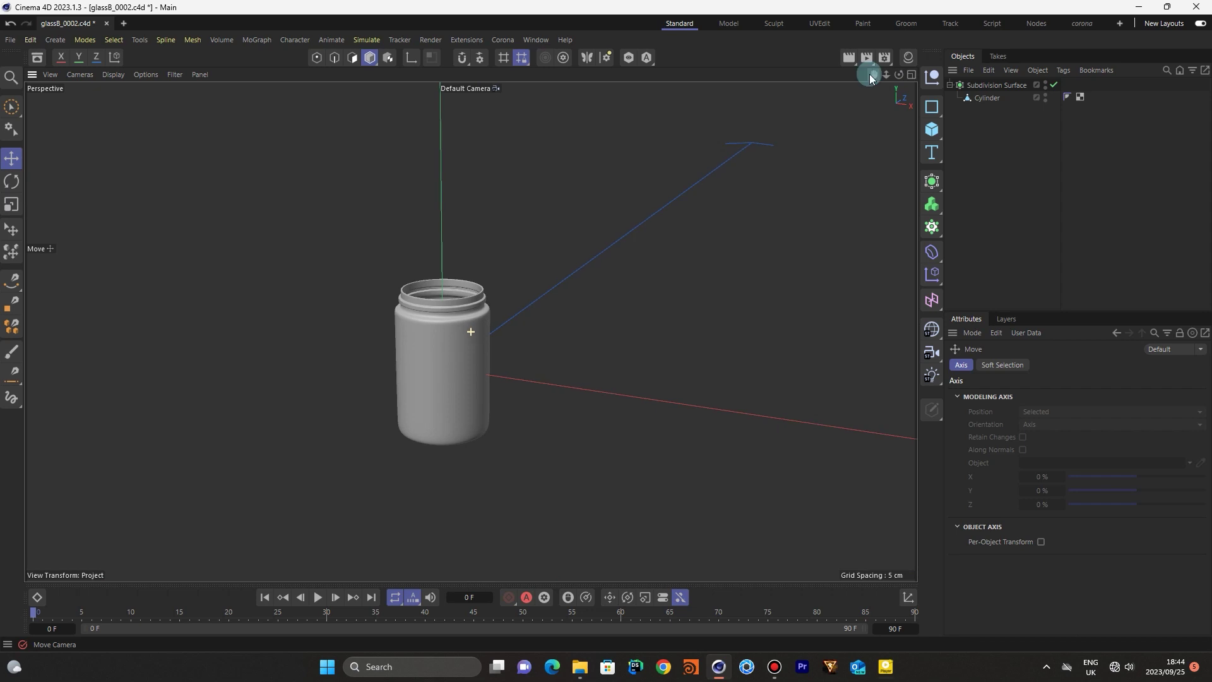
Rename the Subdivision Surface object as Glass, collapse its hierarchy and clear the selection
double_click(1002, 86)
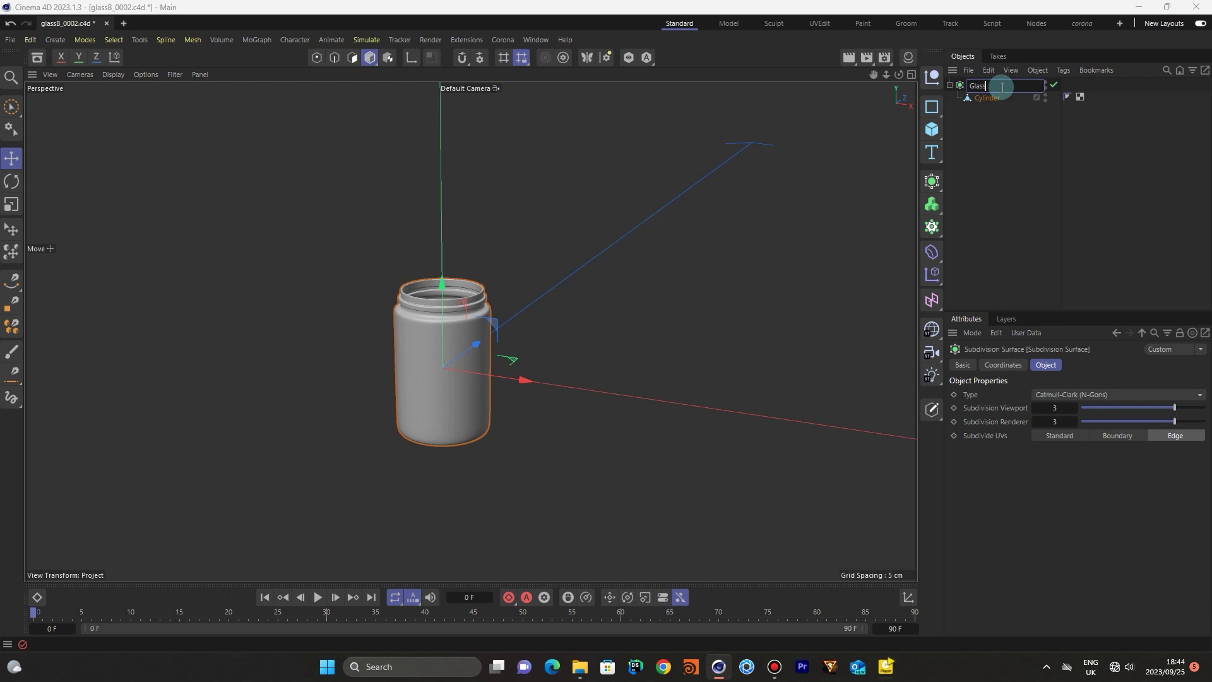
type("Glass")
key("Return")
double_click(989, 98)
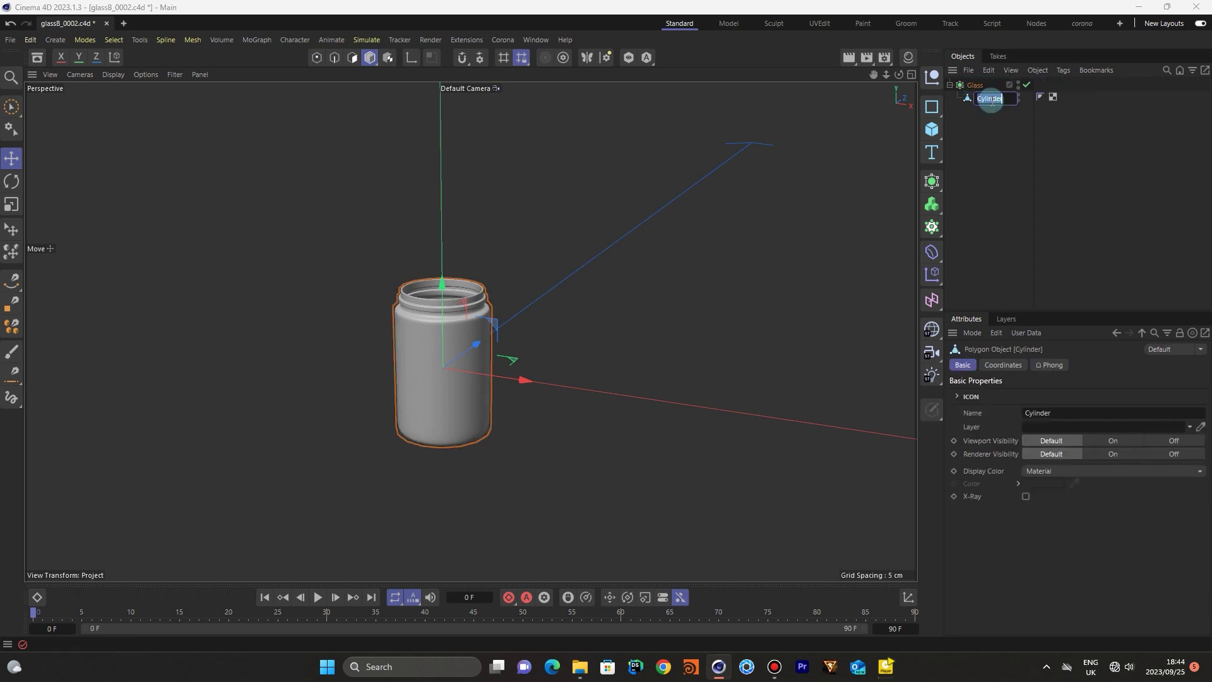
key("Return")
left_click(951, 85)
left_click(812, 192)
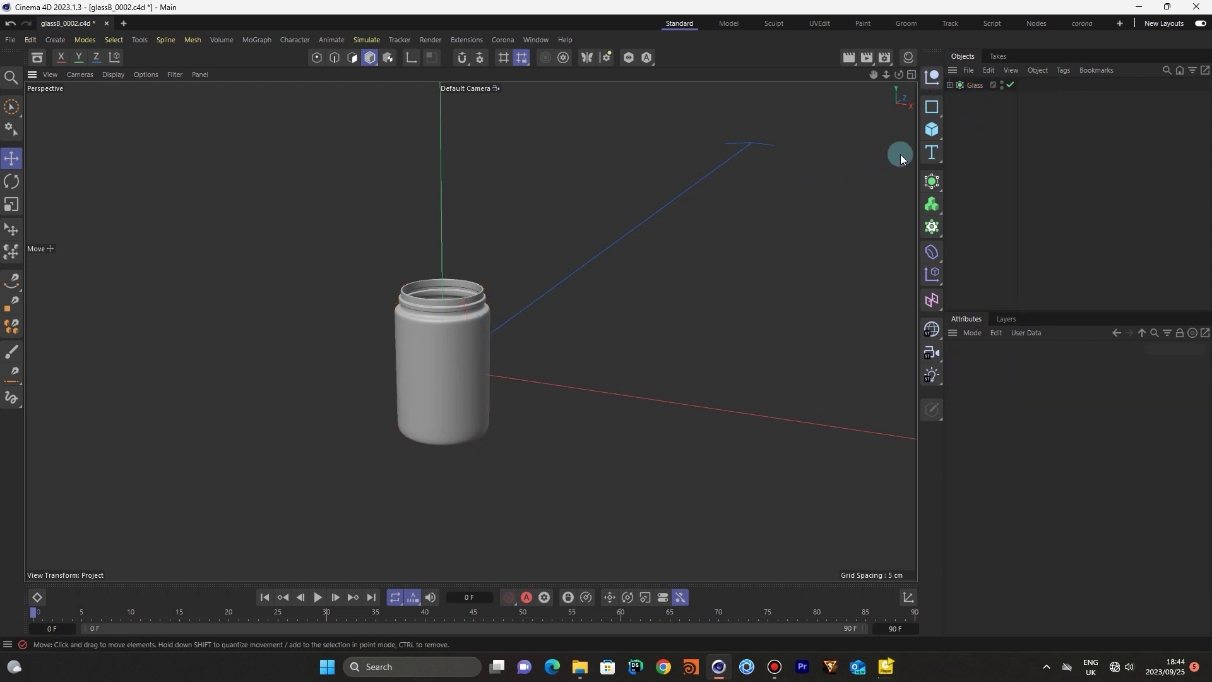
Add a cylinder for the lid, scale it to about 4.9 cm radius and 2.68 cm height, and position it over the bottle's neck
left_click(932, 129)
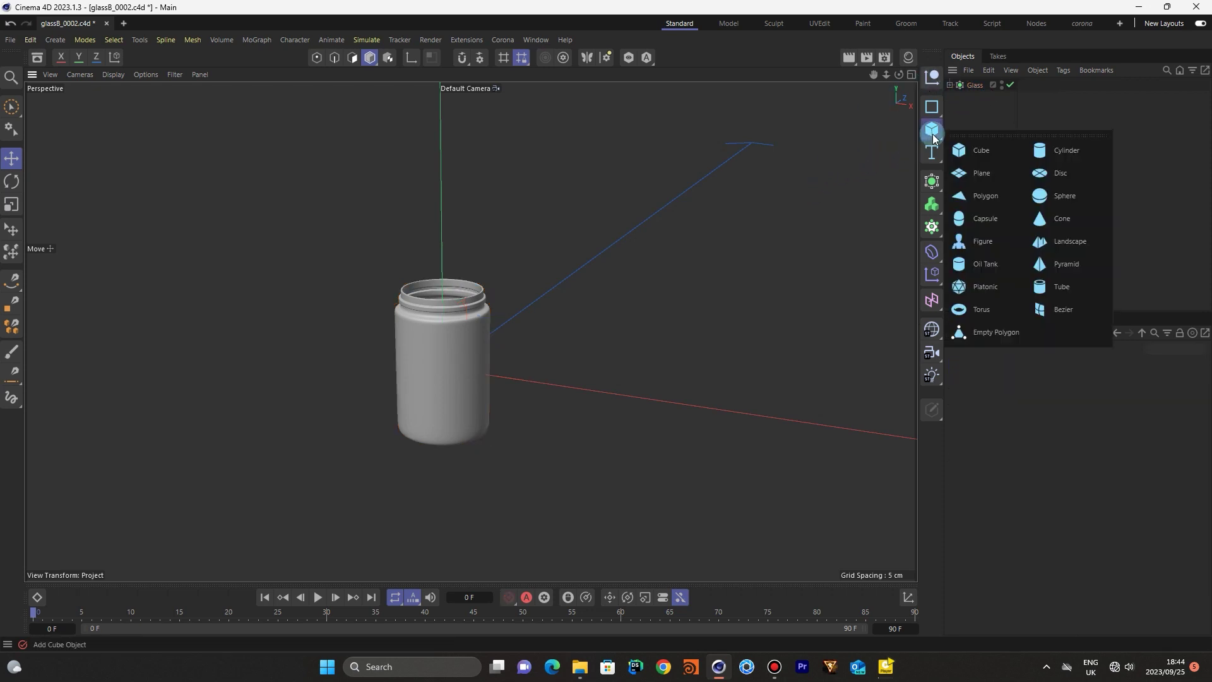
left_click(1064, 152)
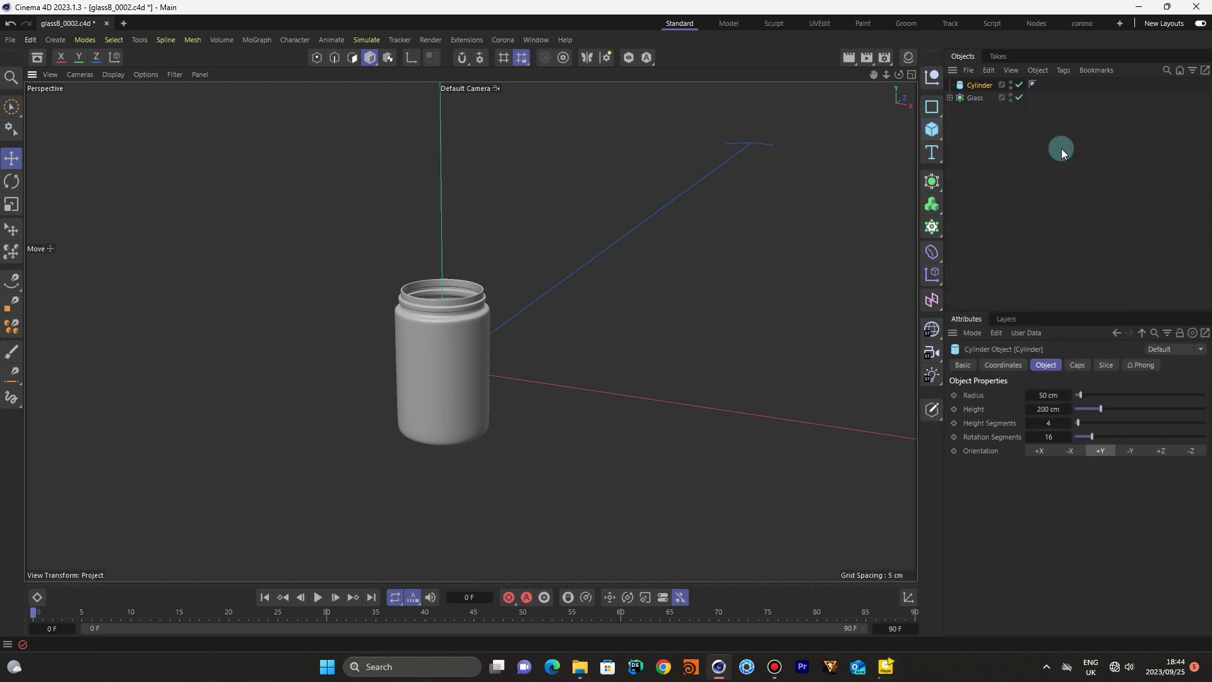
left_click(11, 204)
left_click_drag(732, 182, 400, 412)
left_click_drag(445, 290, 446, 358)
left_click(11, 158)
left_click_drag(446, 279, 449, 188)
scroll(441, 249, "up", 5)
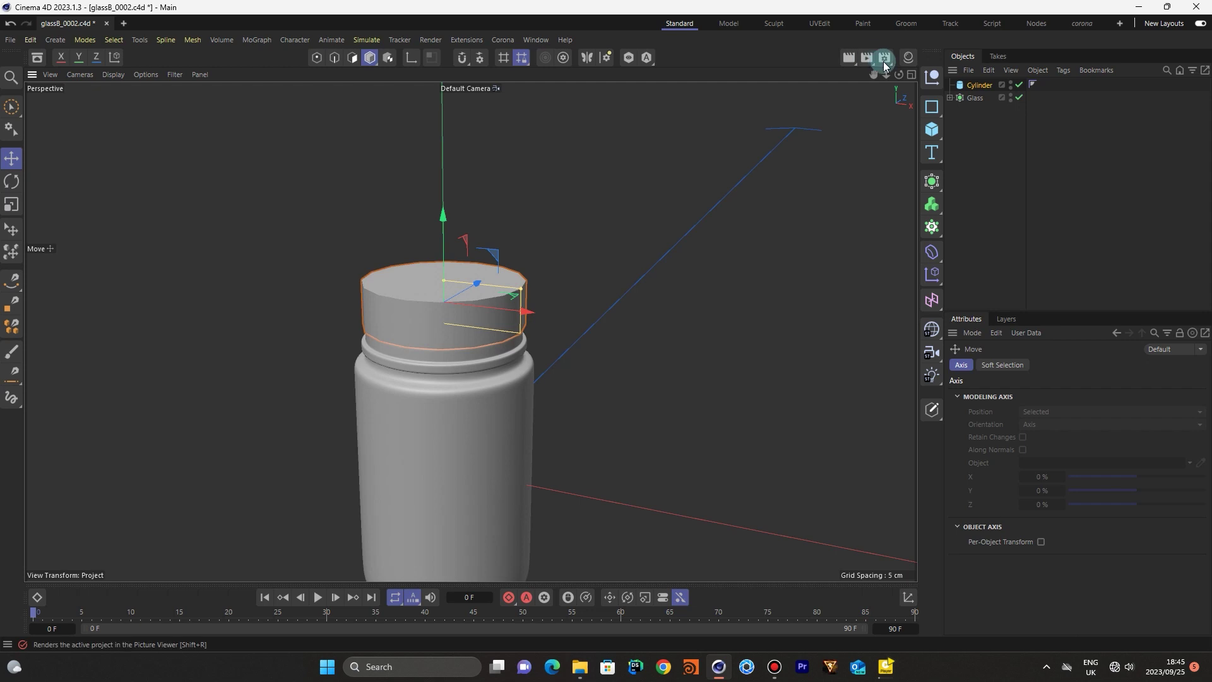
Raise the lid cylinder clear above the bottle's neck and set its height segments to 1
mouse_move(899, 74)
left_mouse_down()
mouse_move(900, 45)
mouse_move(902, 86)
left_mouse_up()
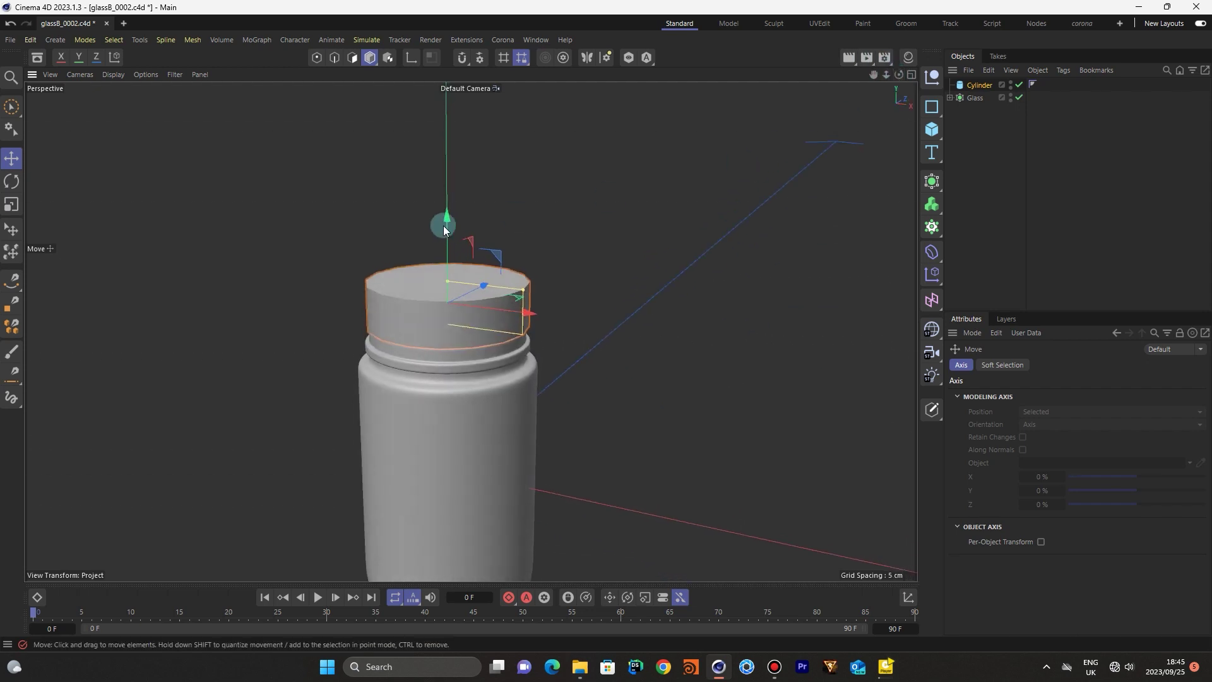
left_click_drag(447, 215, 555, 119)
left_click_drag(899, 75, 882, 212)
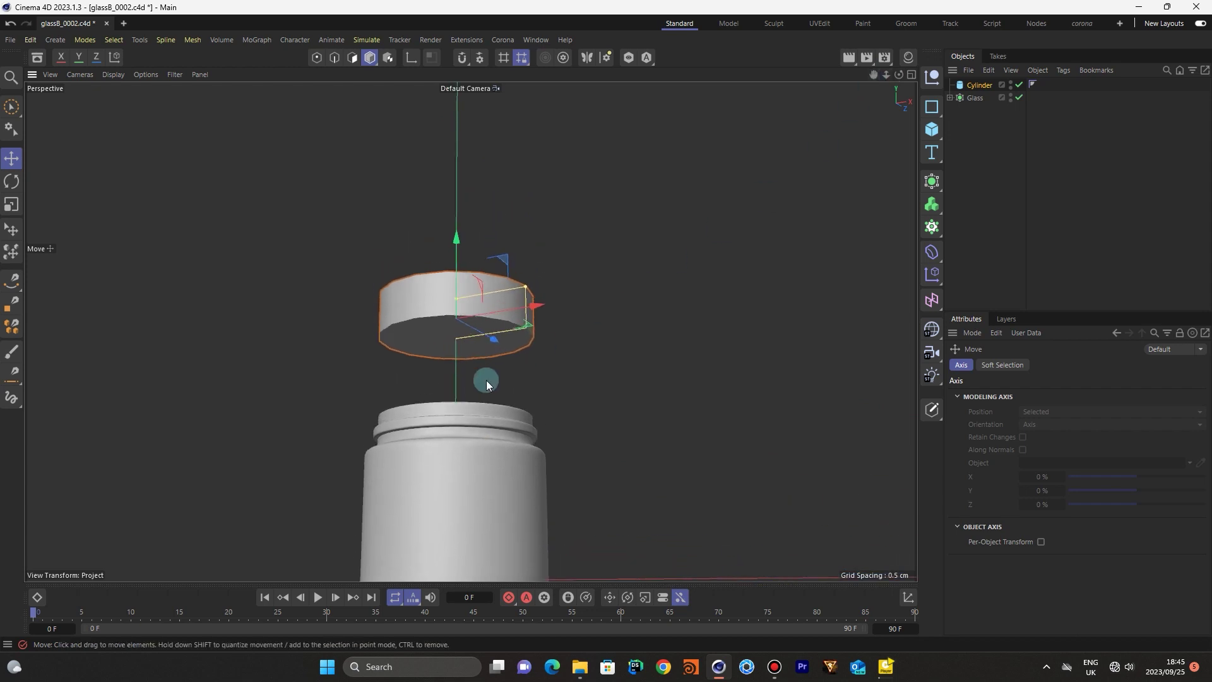
scroll(462, 375, "up", 3)
left_click(978, 85)
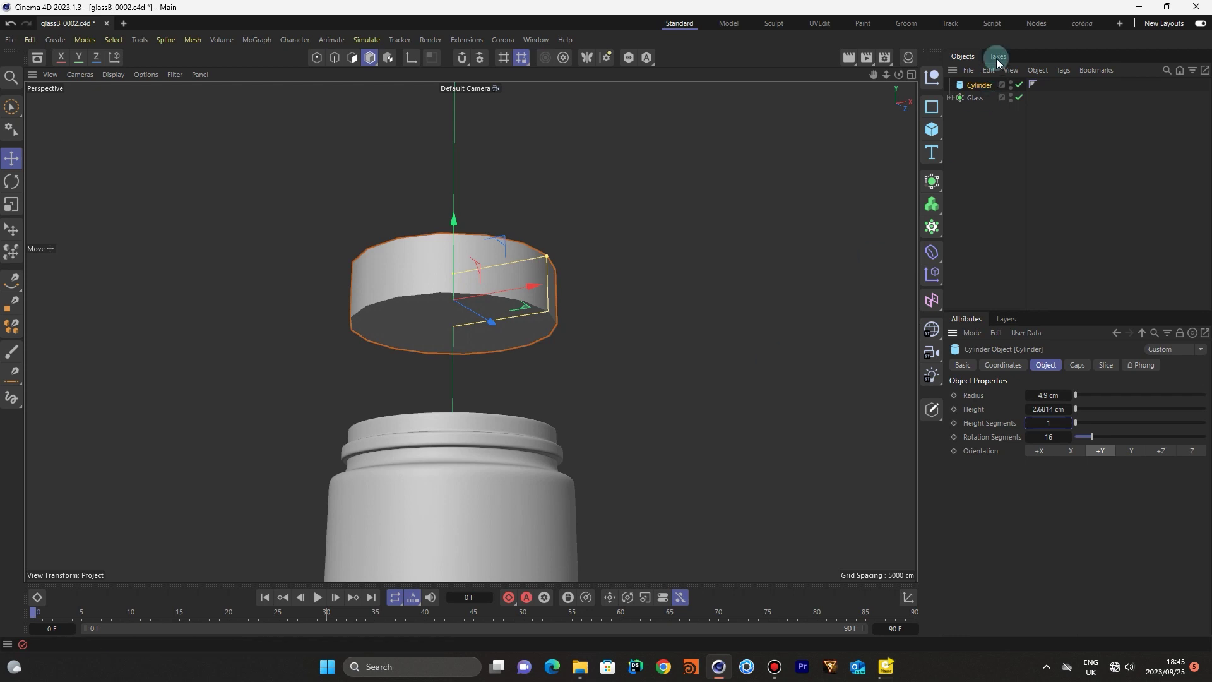
Duplicate the lid cylinder, disable and hide the original as a backup, and rename the copy as lid
left_click_drag(987, 90, 988, 91, "ctrl")
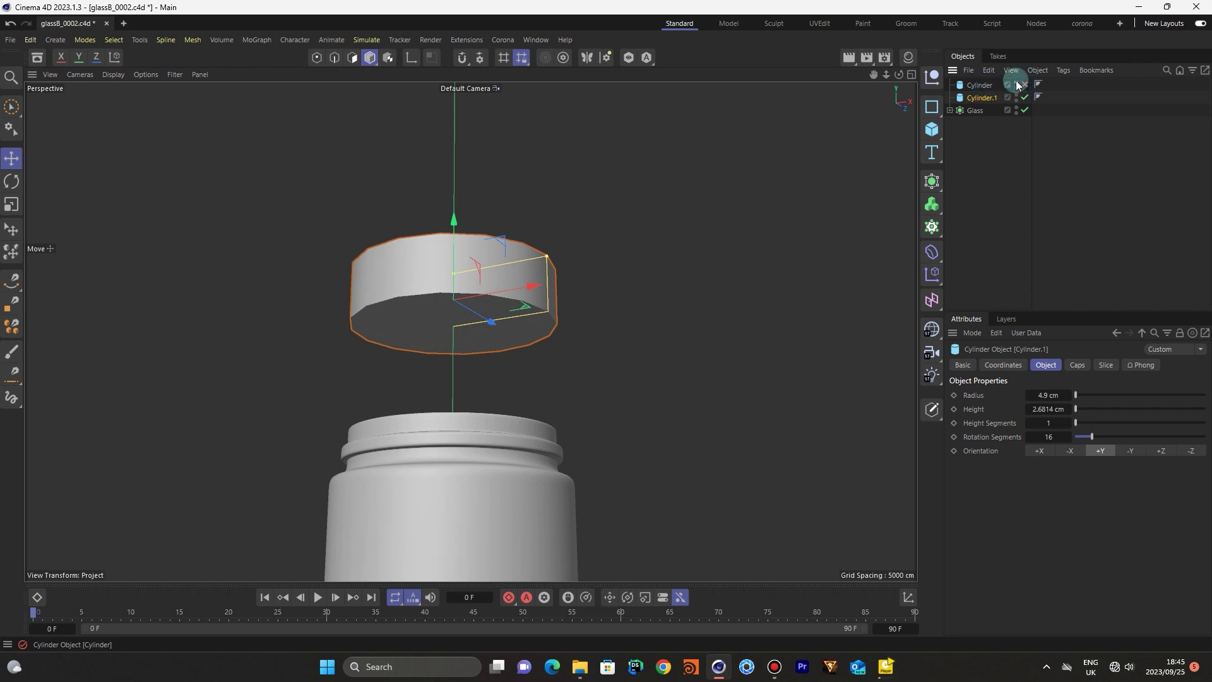
double_click(988, 98)
type("lid")
key("Return")
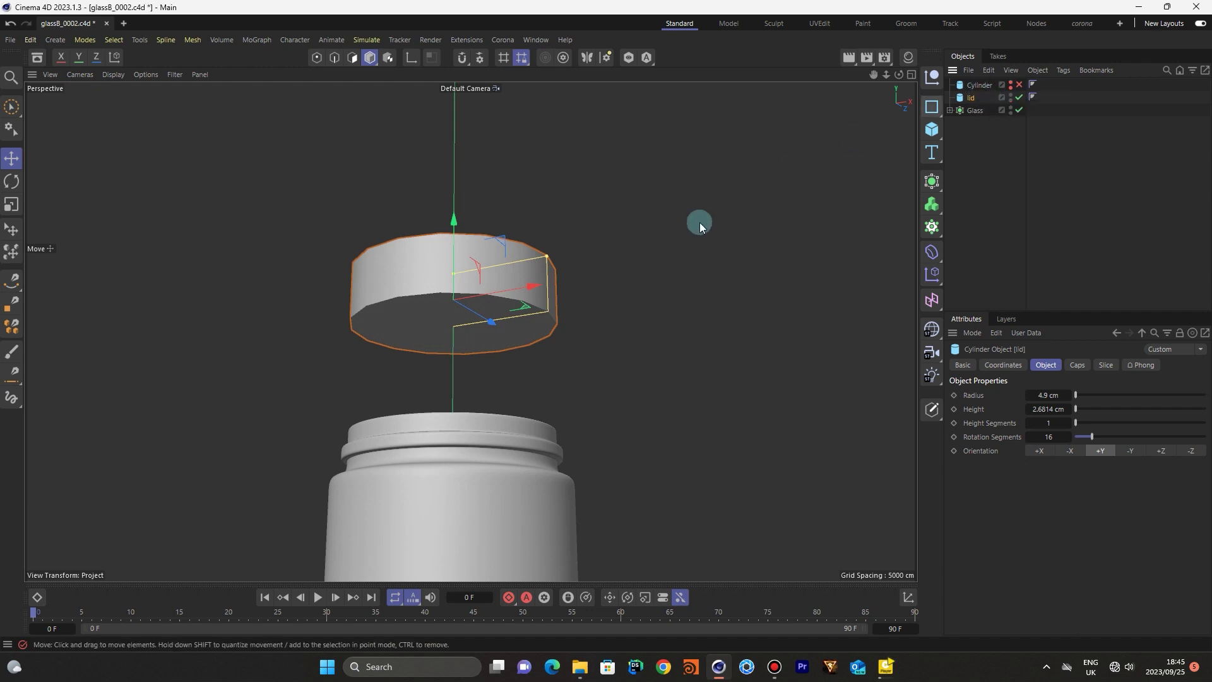
Make the lid editable and delete all the polygons of its bottom cap
key("c")
left_click(11, 106)
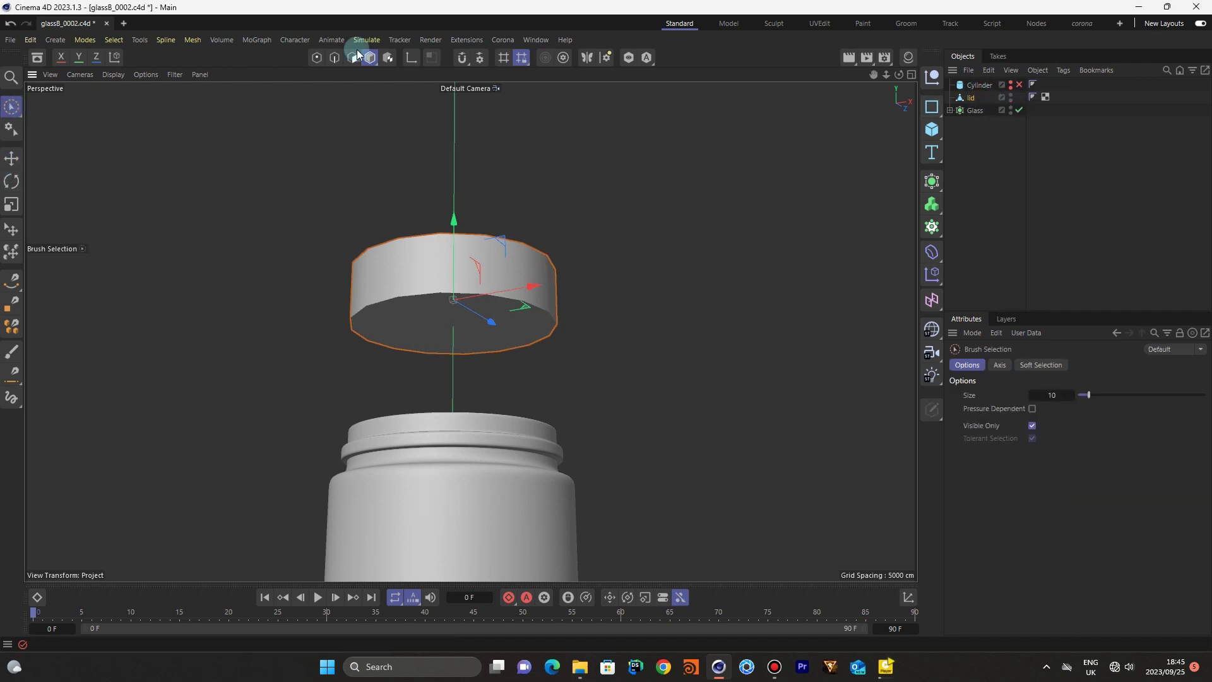
left_click(355, 55)
left_click(453, 326)
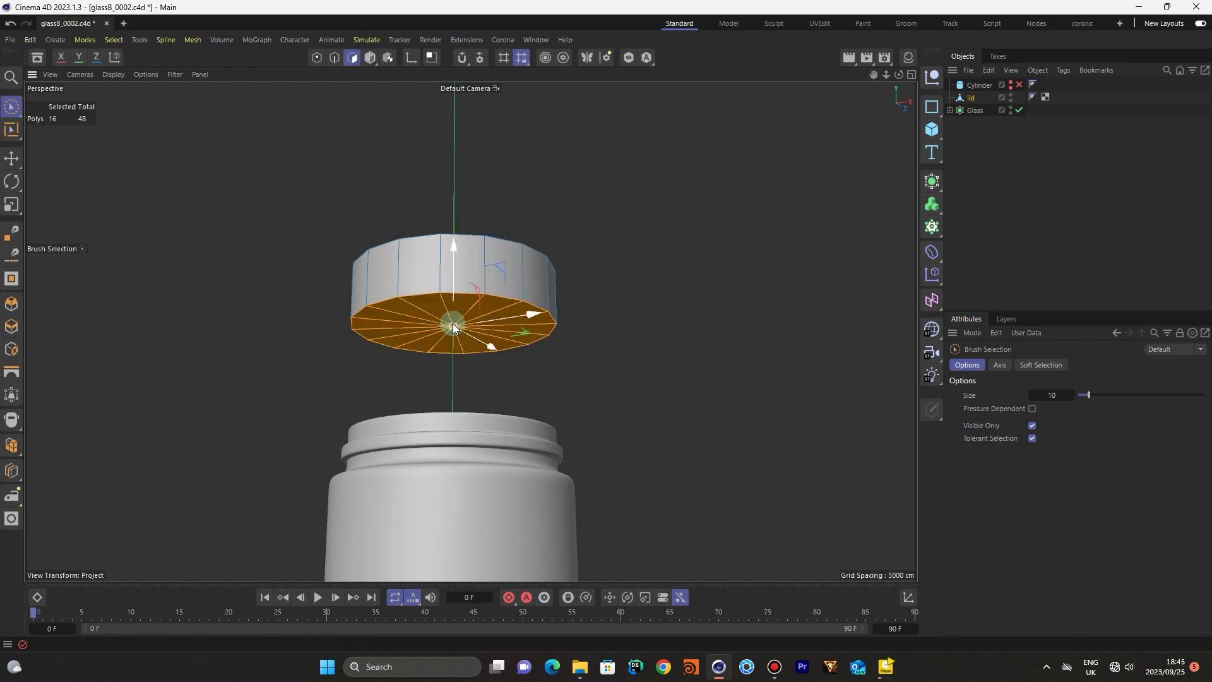
key("Delete")
Select every second side polygon around the lid, eight in total
left_click_drag(899, 75, 897, 130)
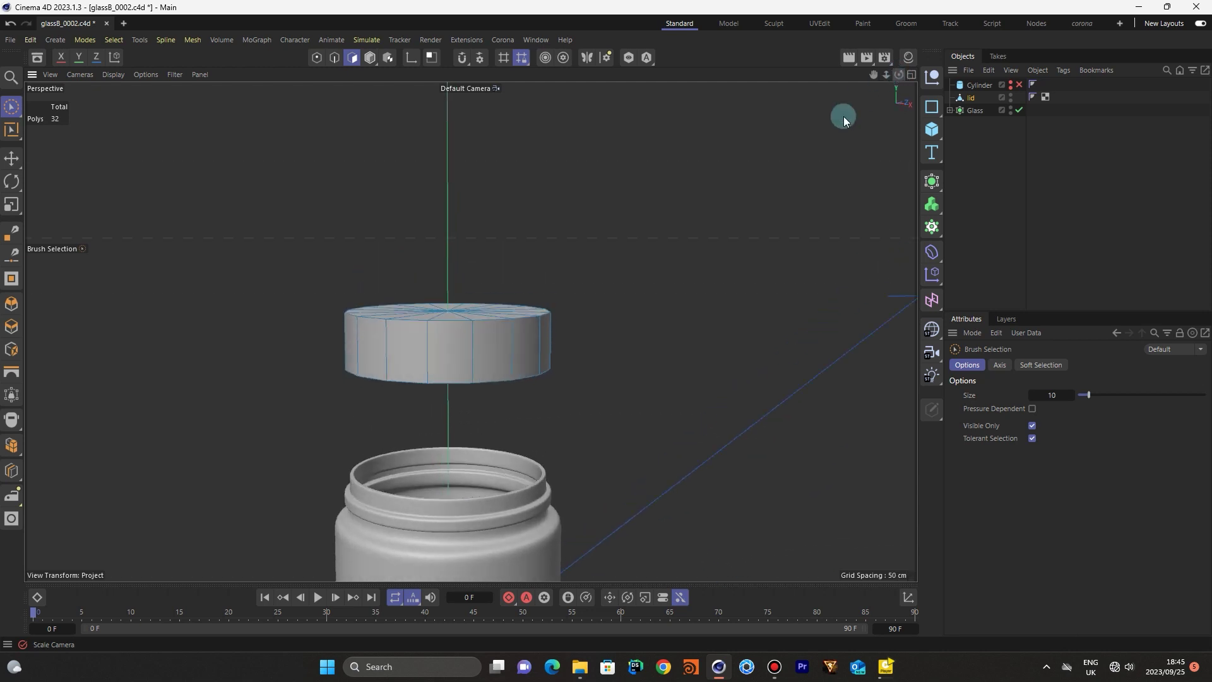
left_click(466, 352)
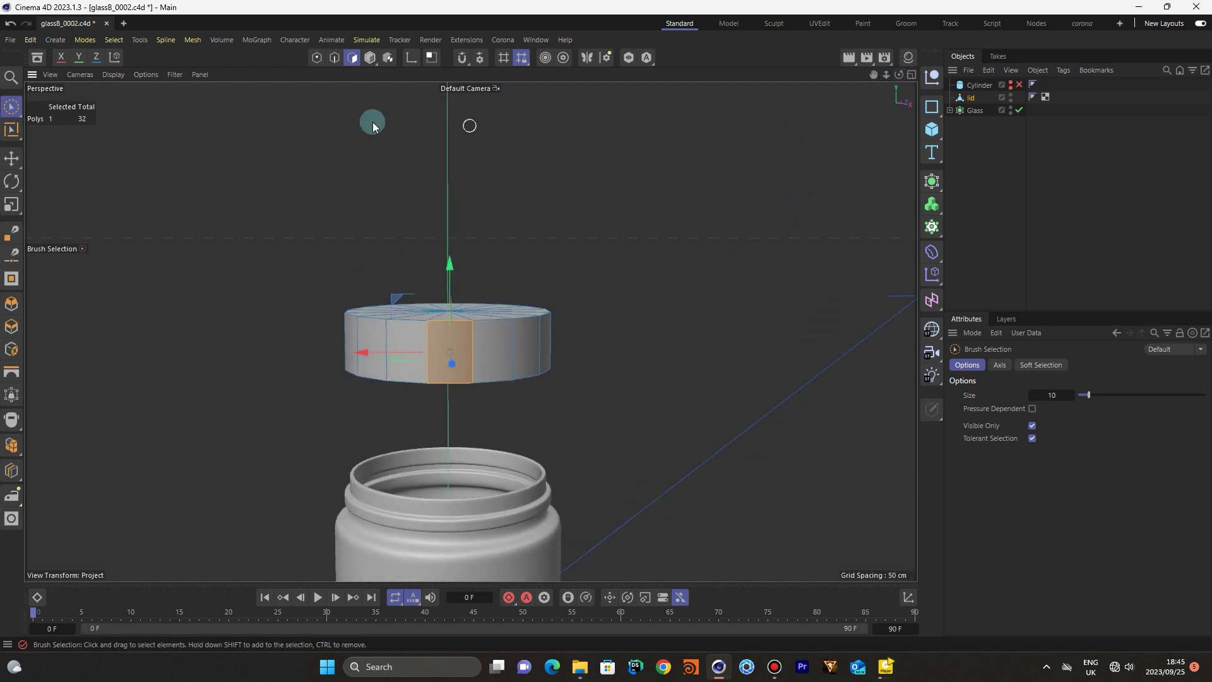
left_click_drag(900, 75, 711, 226)
left_click(535, 349, "shift")
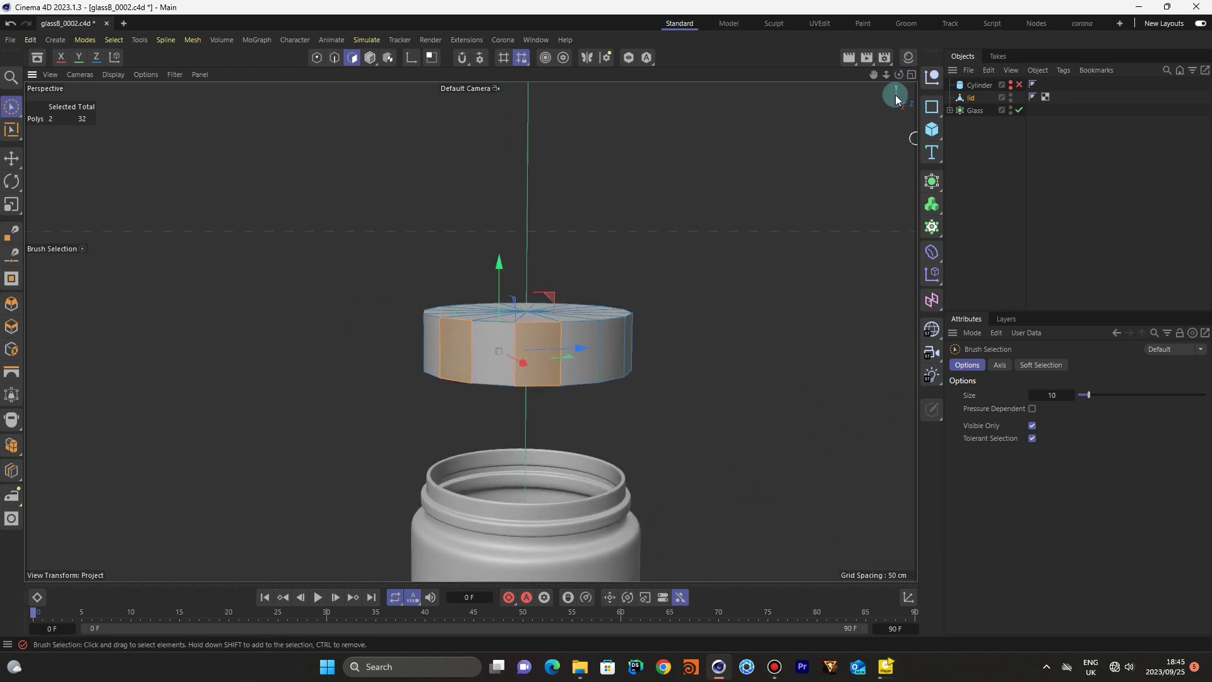
left_click_drag(899, 75, 620, 302)
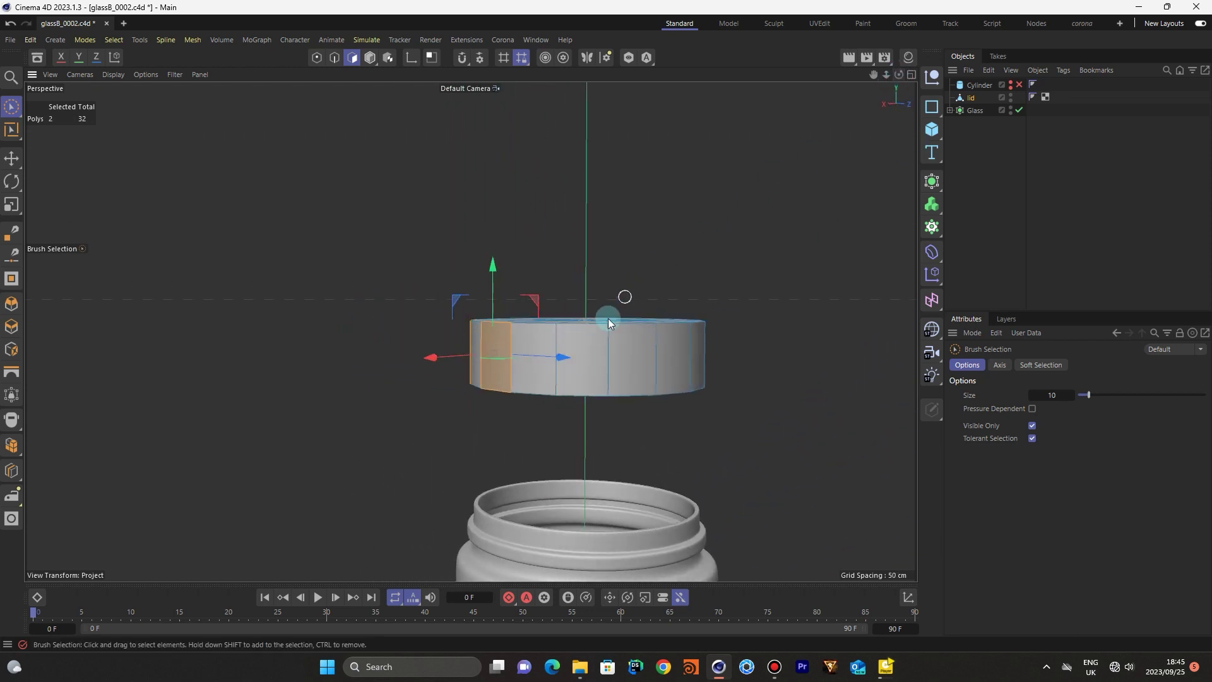
left_click(587, 349, "shift")
left_click(666, 355, "shift")
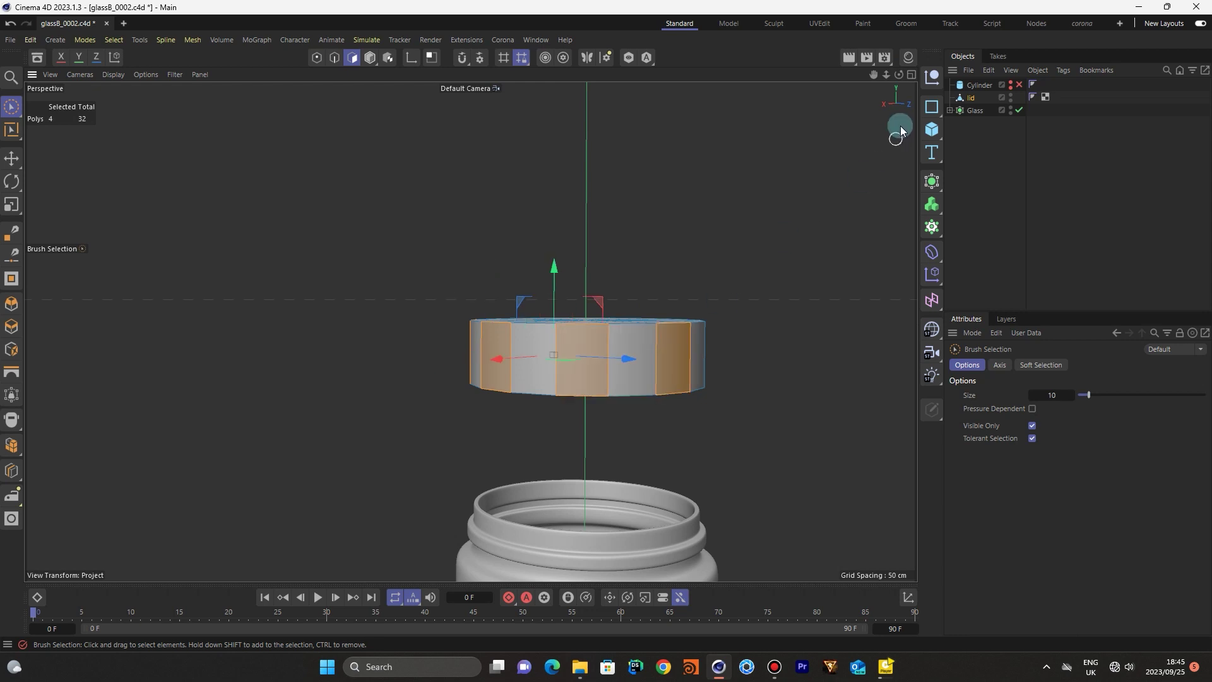
left_click_drag(903, 75, 714, 80)
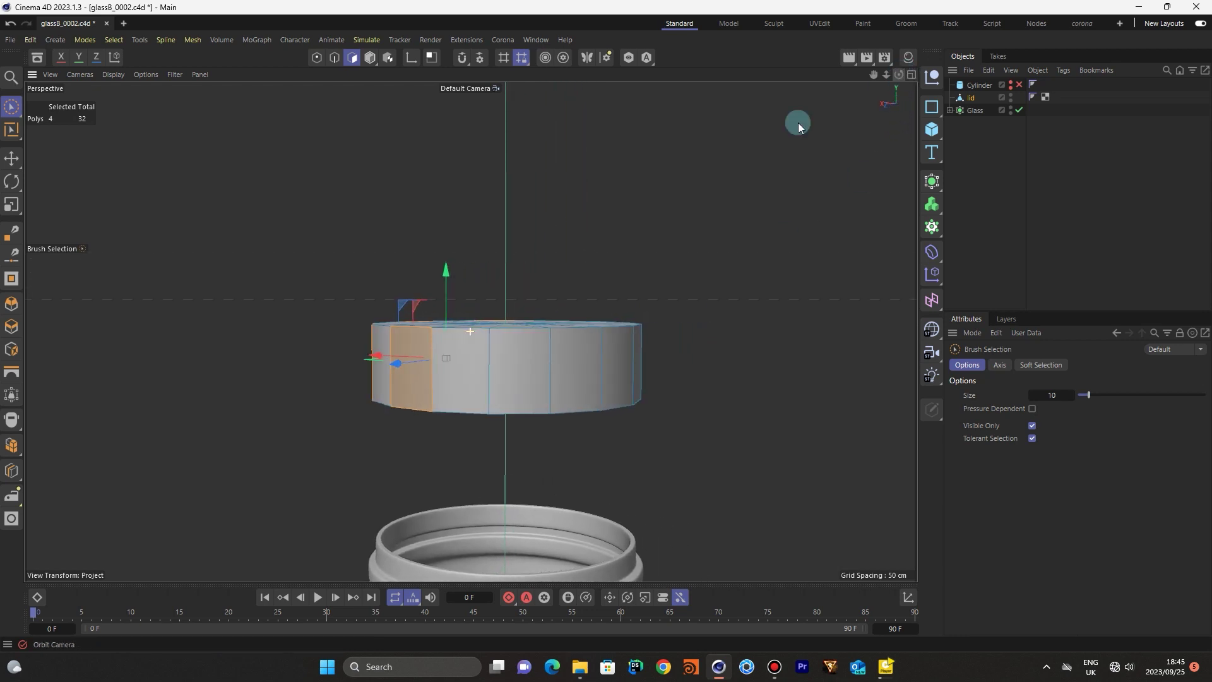
left_click(512, 378, "shift")
left_click(619, 364, "shift")
left_click_drag(898, 75, 797, 57)
left_click_drag(886, 74, 960, 89)
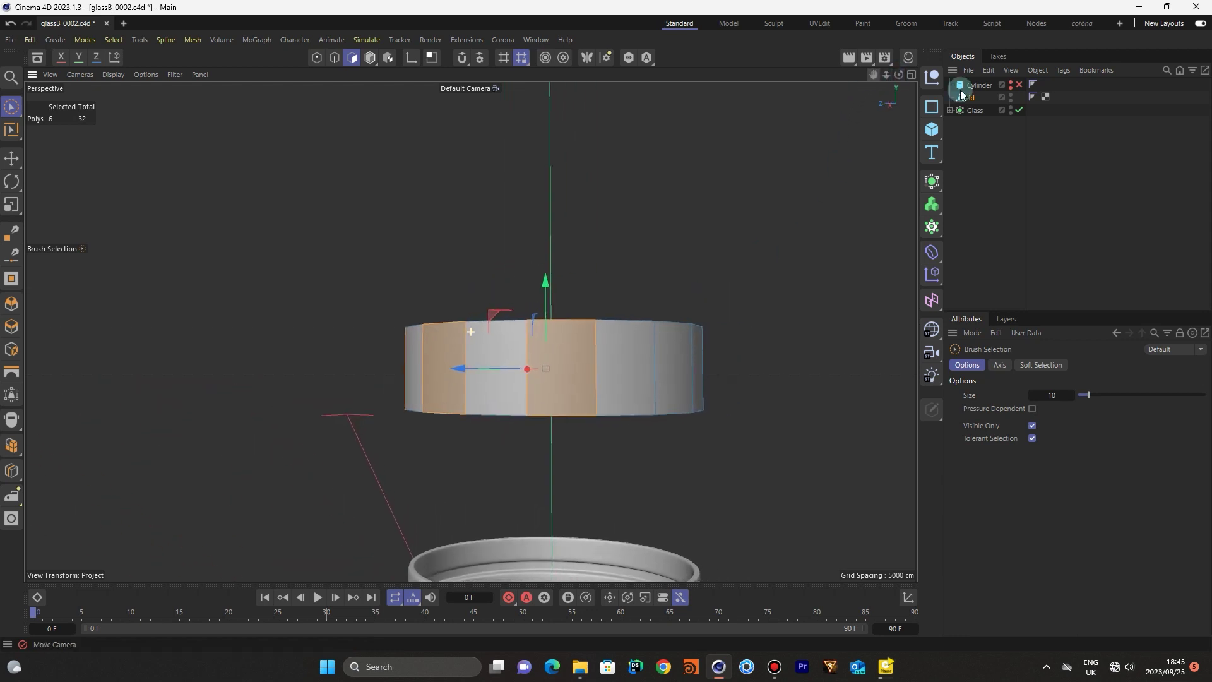
left_click(675, 366, "shift")
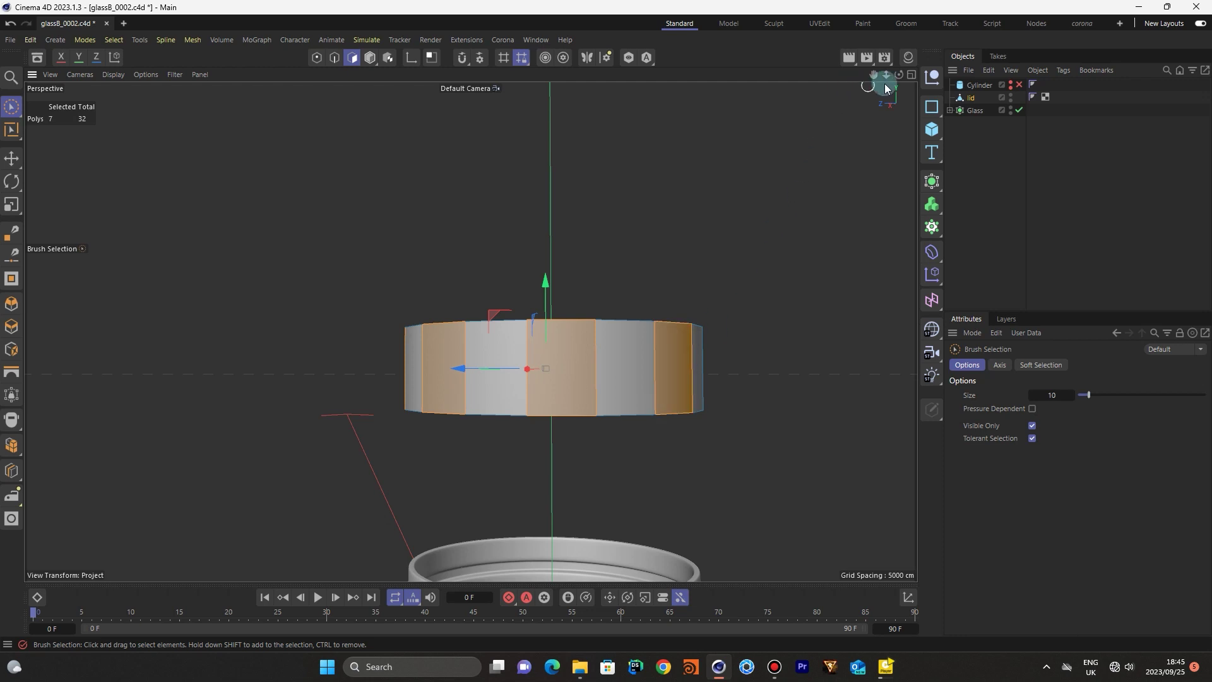
left_click_drag(902, 76, 839, 136)
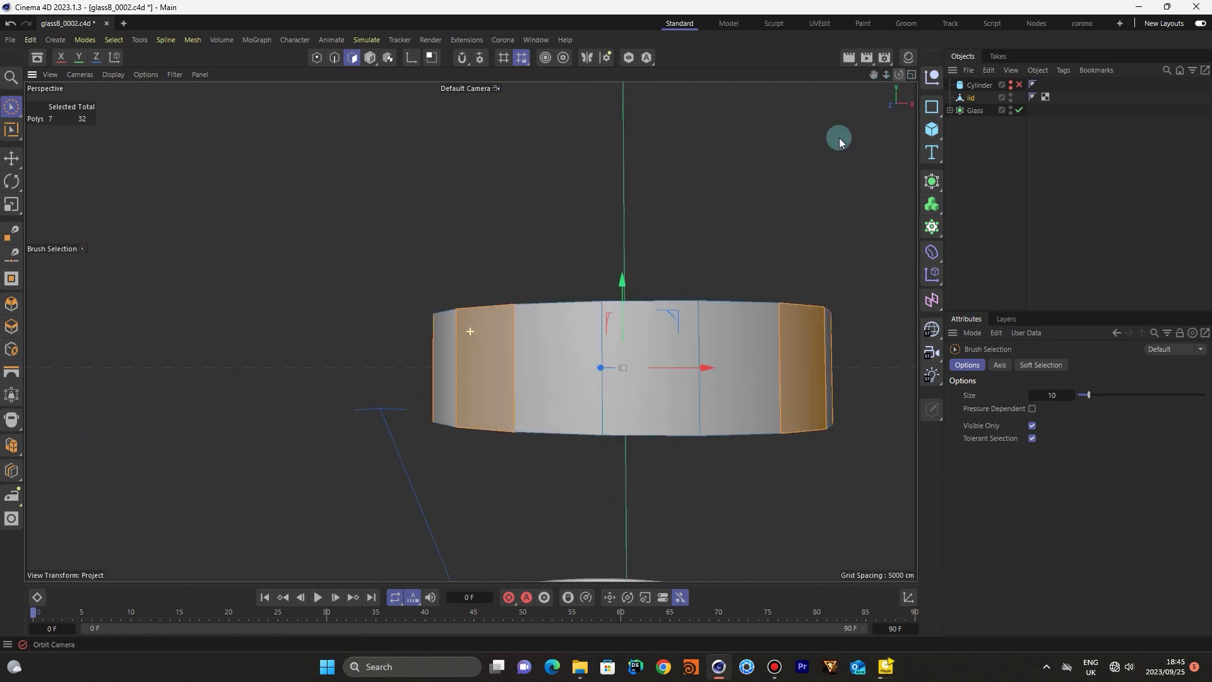
left_click(635, 392, "shift")
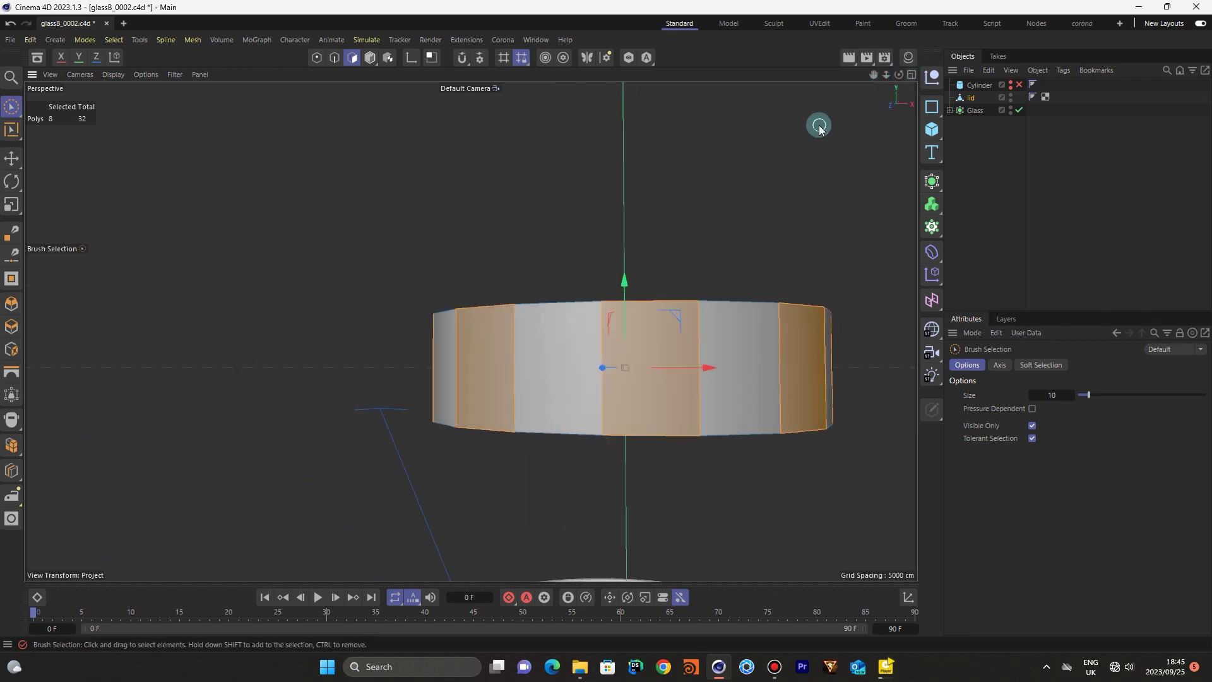
Inset the eight selected side polygons of the lid by about 0.21 cm
key("i")
left_click_drag(816, 218, 838, 218)
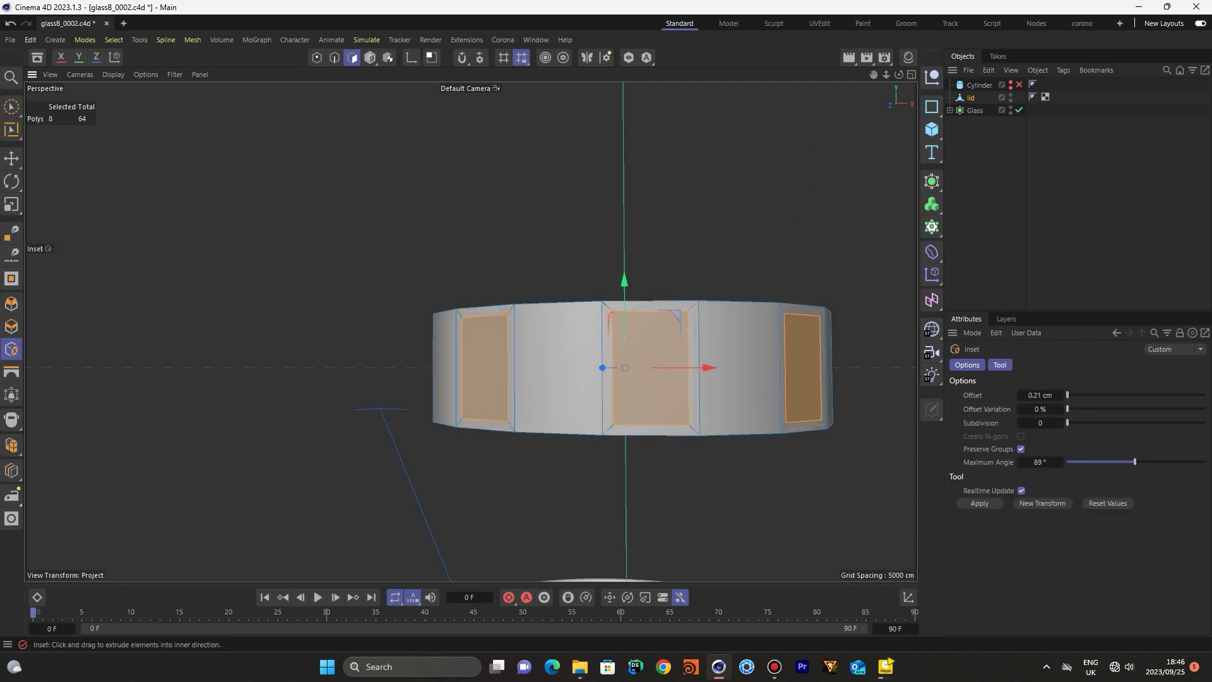
left_click_drag(874, 75, 885, 84)
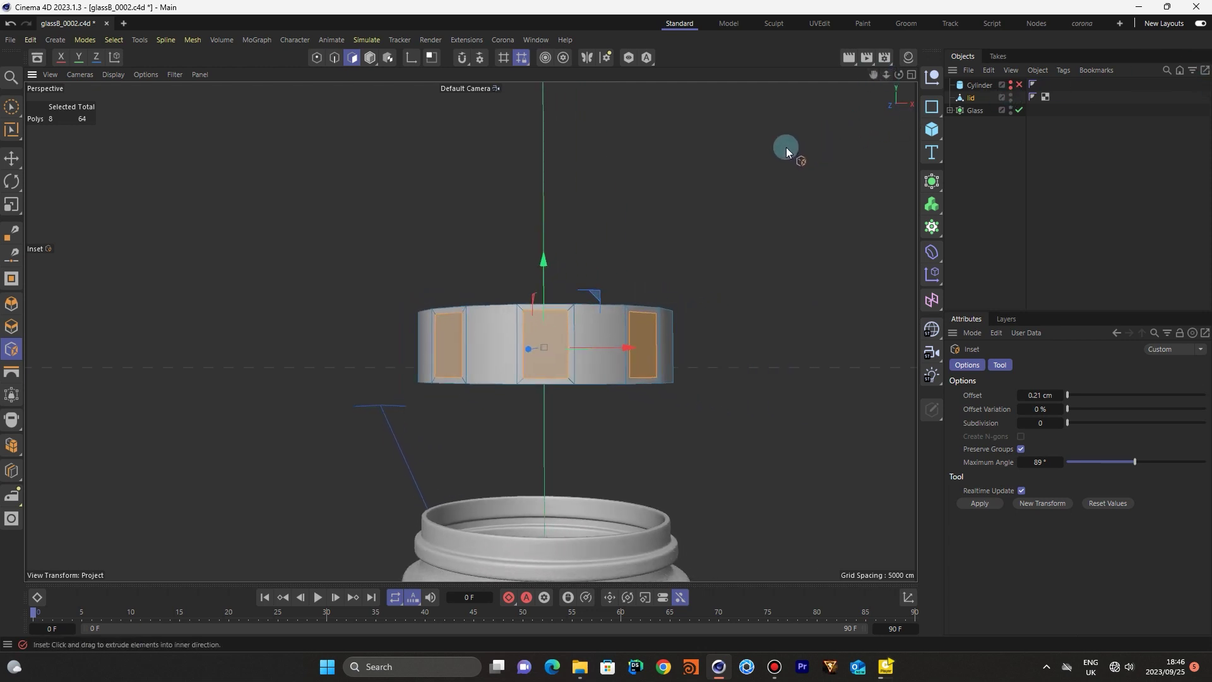
Extrude the inset lid polygons inward by scaling them to about 95% to form recessed panels
left_click_drag(899, 74, 903, 95)
left_click_drag(470, 331, 480, 330)
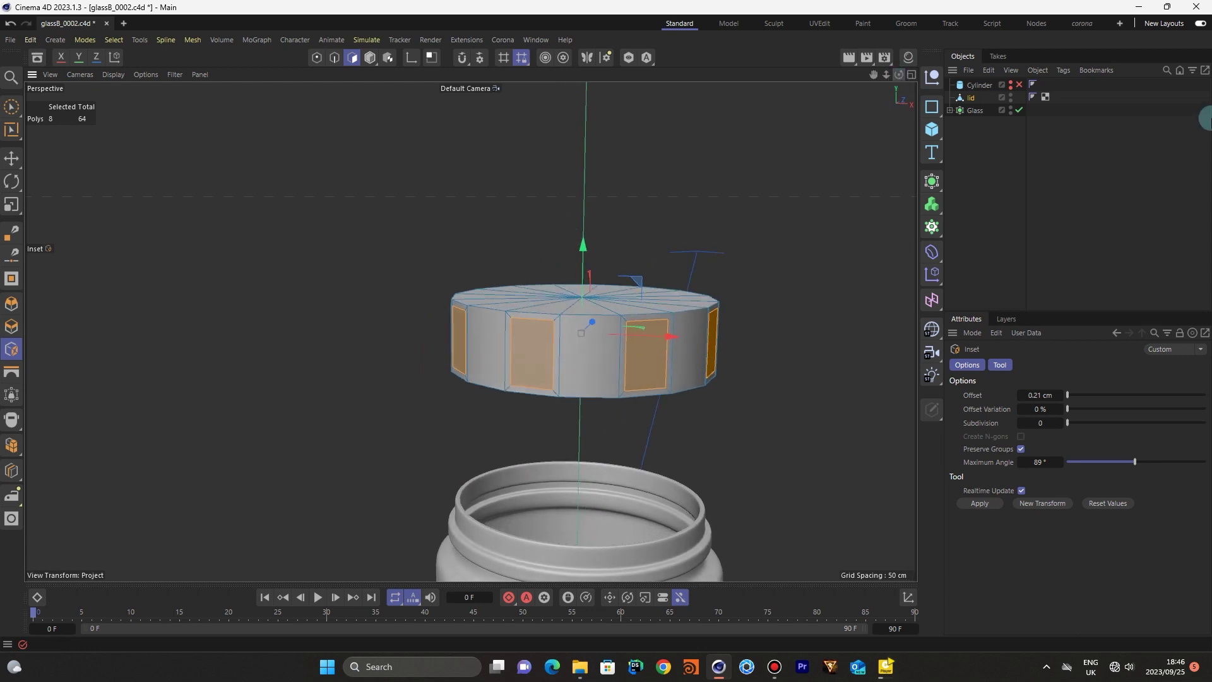
left_click(11, 204)
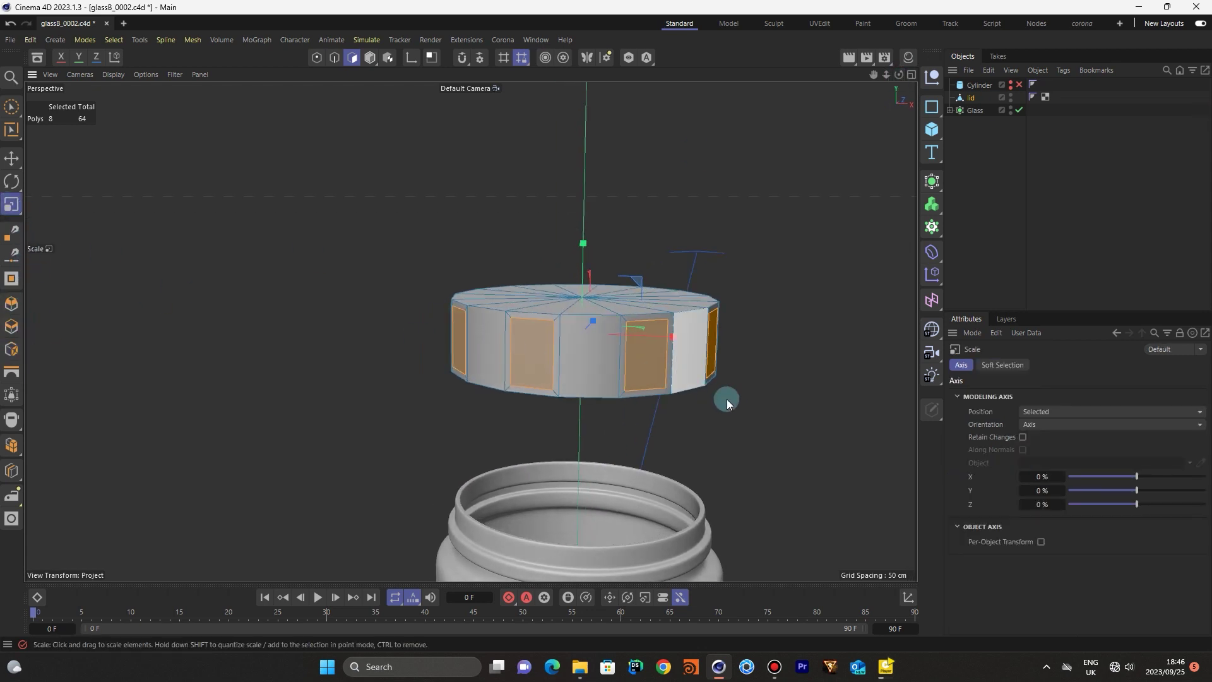
left_click_drag(748, 407, 730, 416, "ctrl")
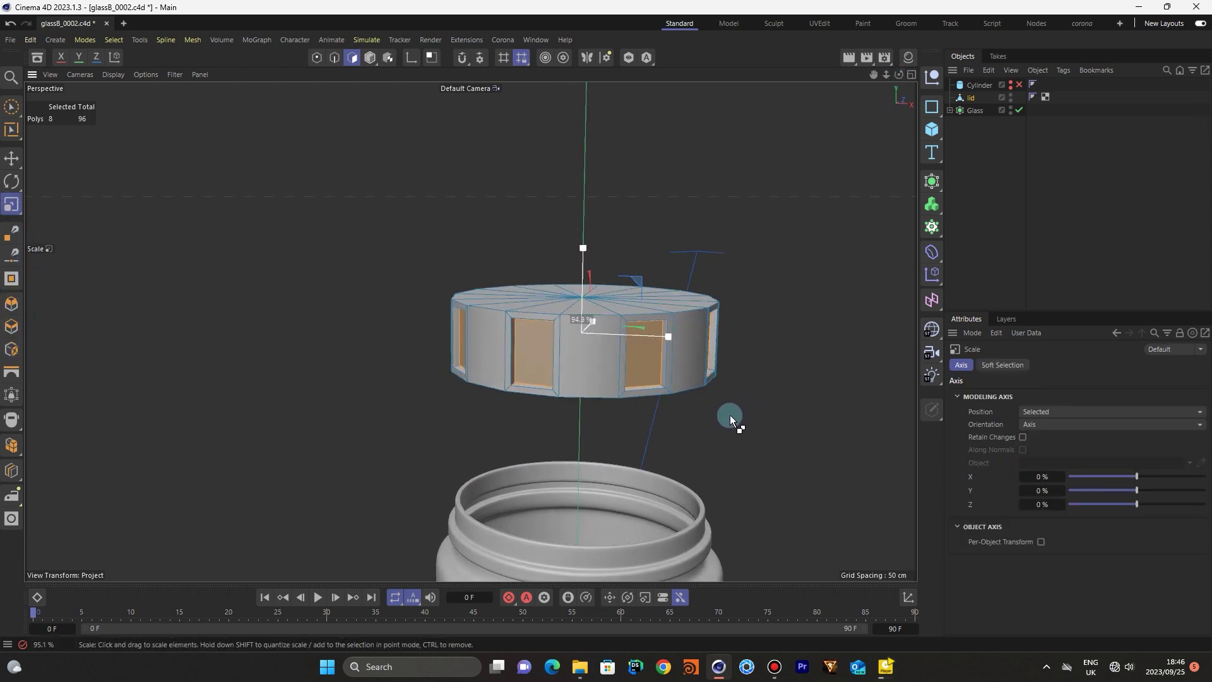
Select the edge loop around the lid's open bottom rim
left_click_drag(729, 416, 729, 415, "ctrl")
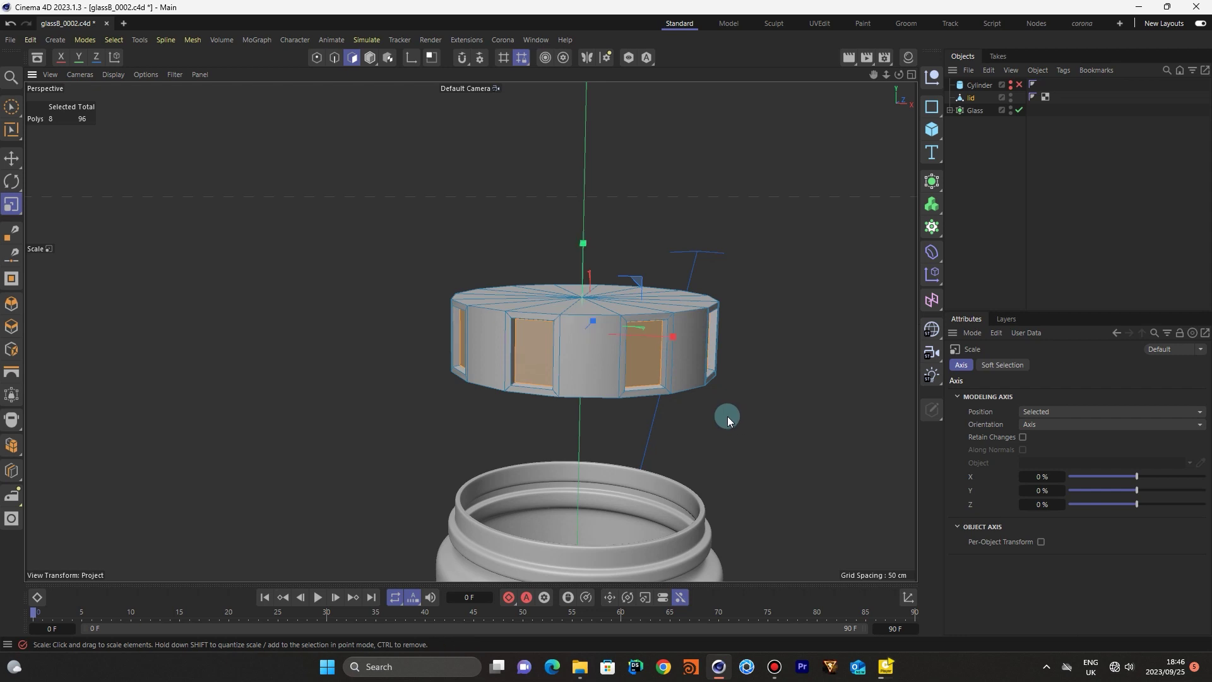
key("u")
key("l")
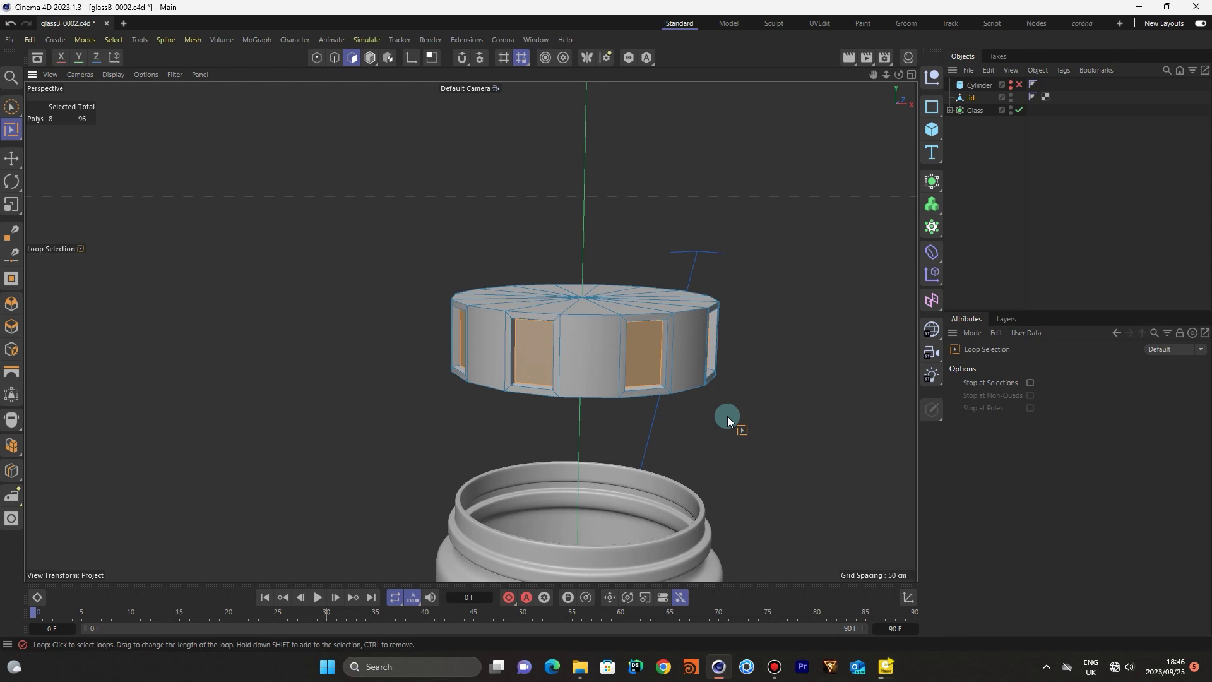
left_click(335, 58)
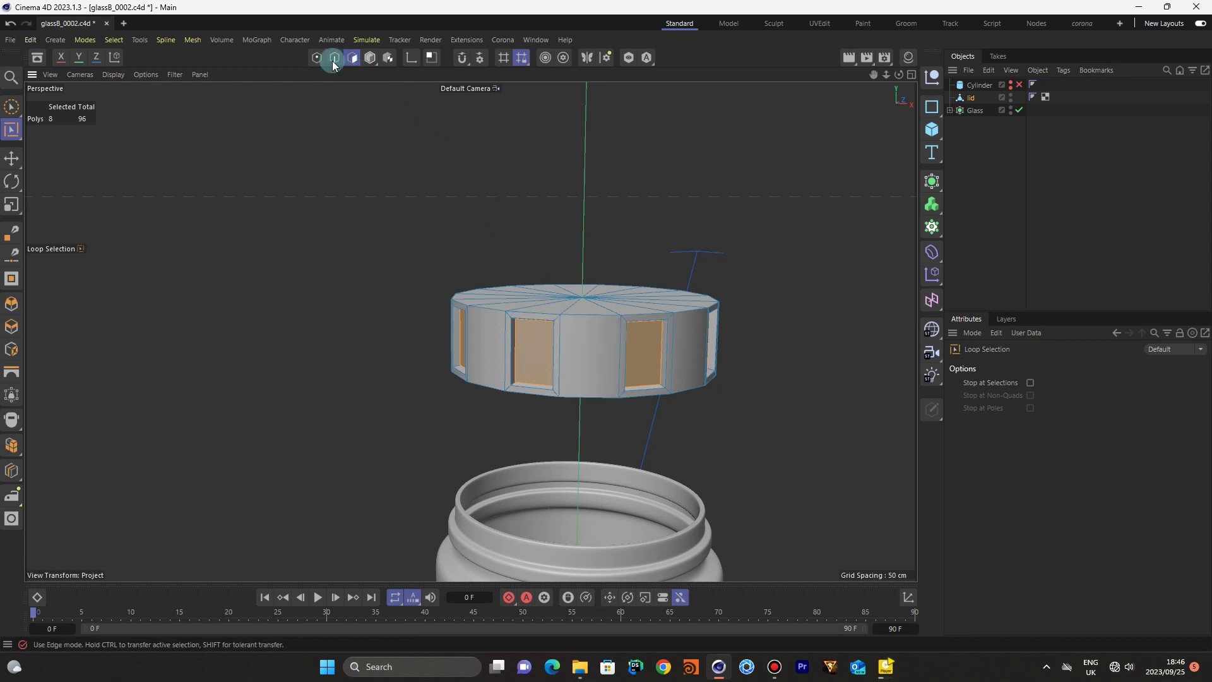
left_click(600, 397)
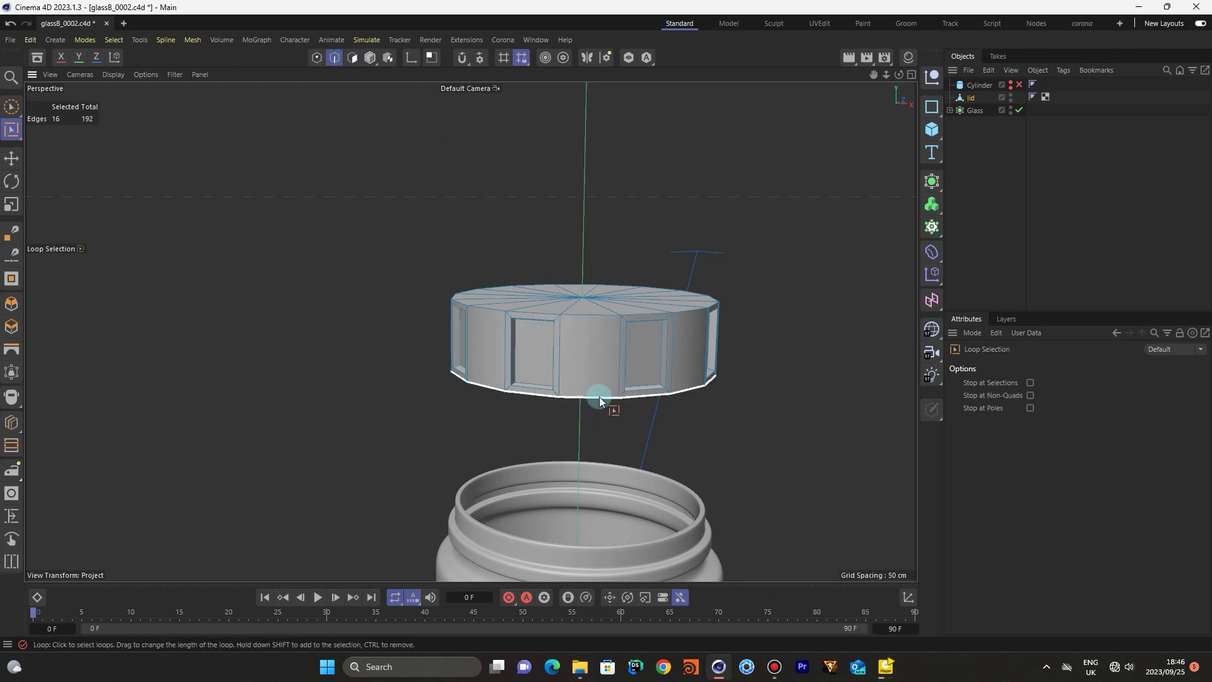
Extrude the lid's bottom edge loop slightly downward and scale it to about 102% to flare the rim
left_click(11, 158)
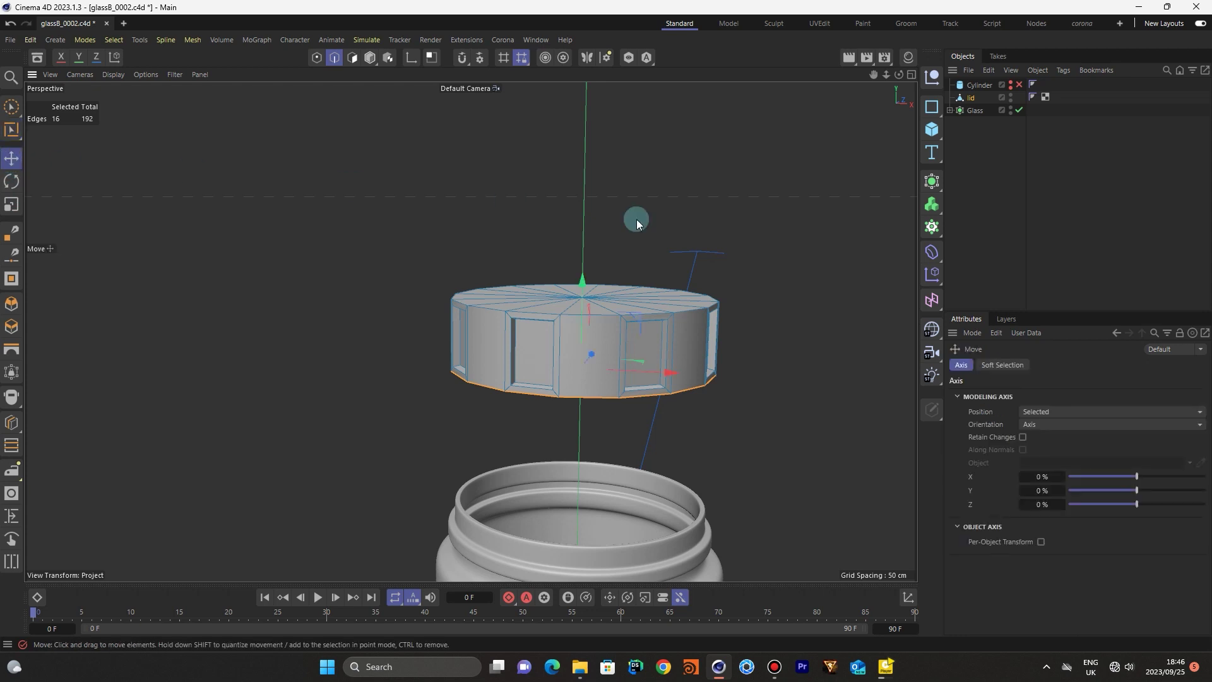
left_click_drag(582, 283, 583, 292, "ctrl")
left_click(11, 203)
left_click_drag(378, 475, 383, 474)
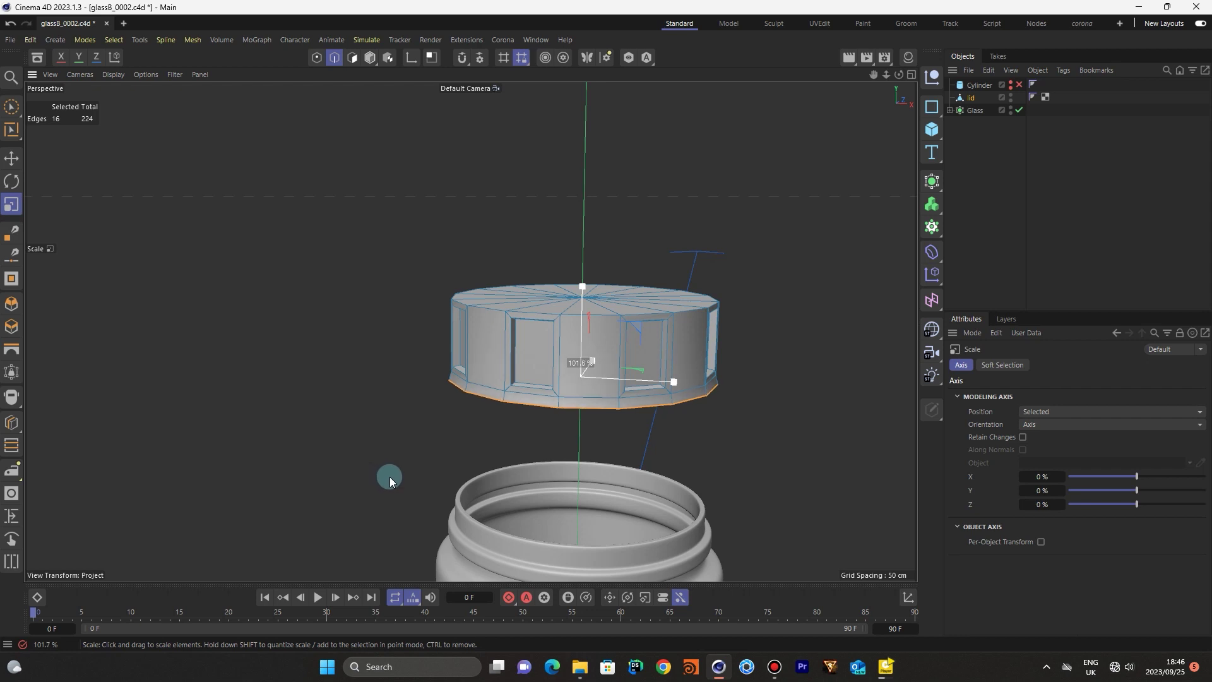
left_click_drag(389, 476, 390, 478)
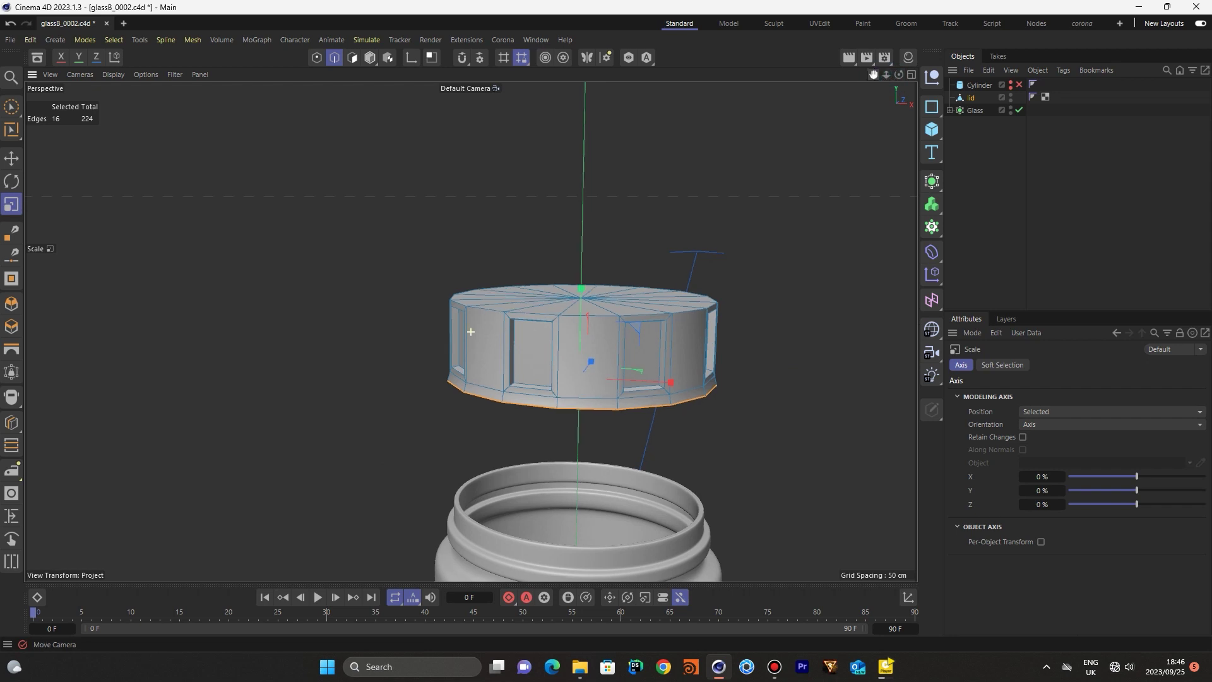
Select all 16 polygons of the lid's top cap and bevel them with an offset and extrusion of about 0.31 cm
left_click_drag(873, 74, 846, 126)
left_click(12, 107)
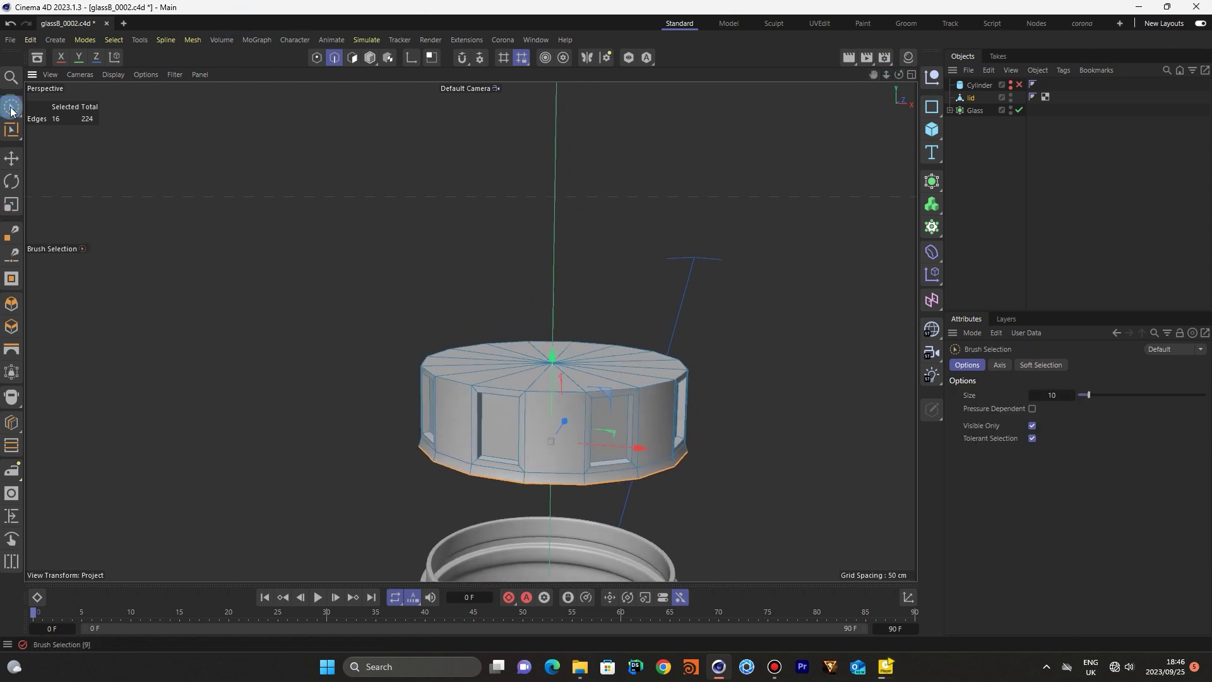
left_click(352, 57)
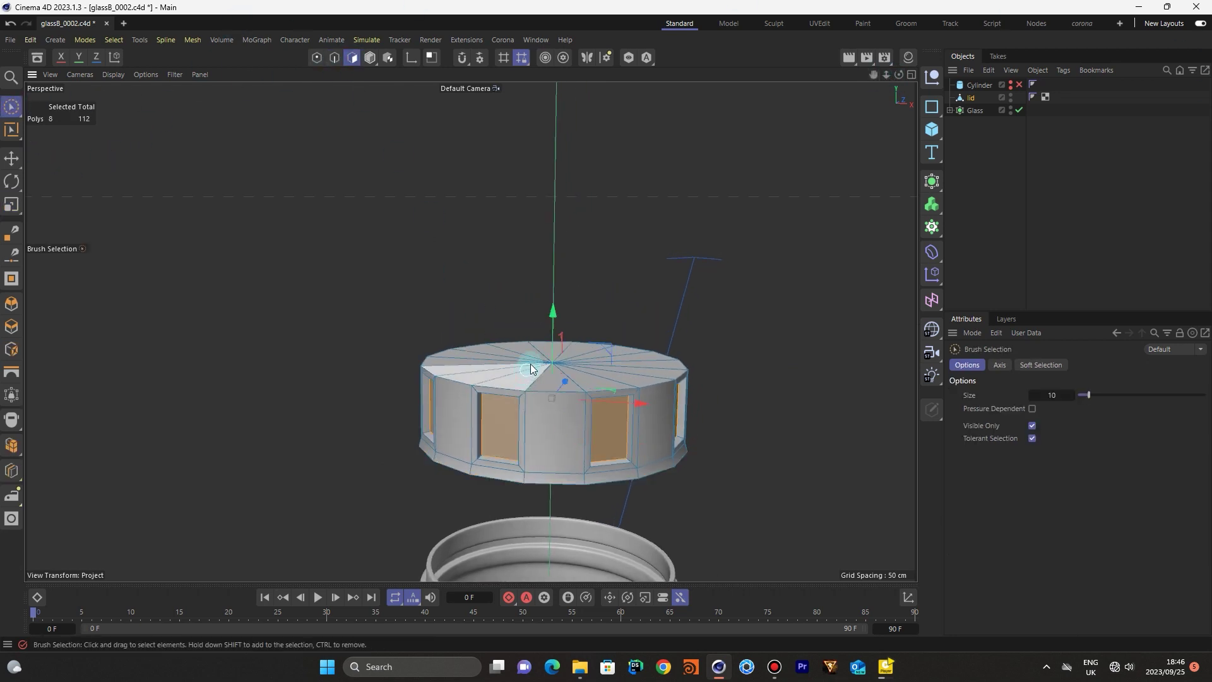
left_click_drag(524, 355, 567, 367)
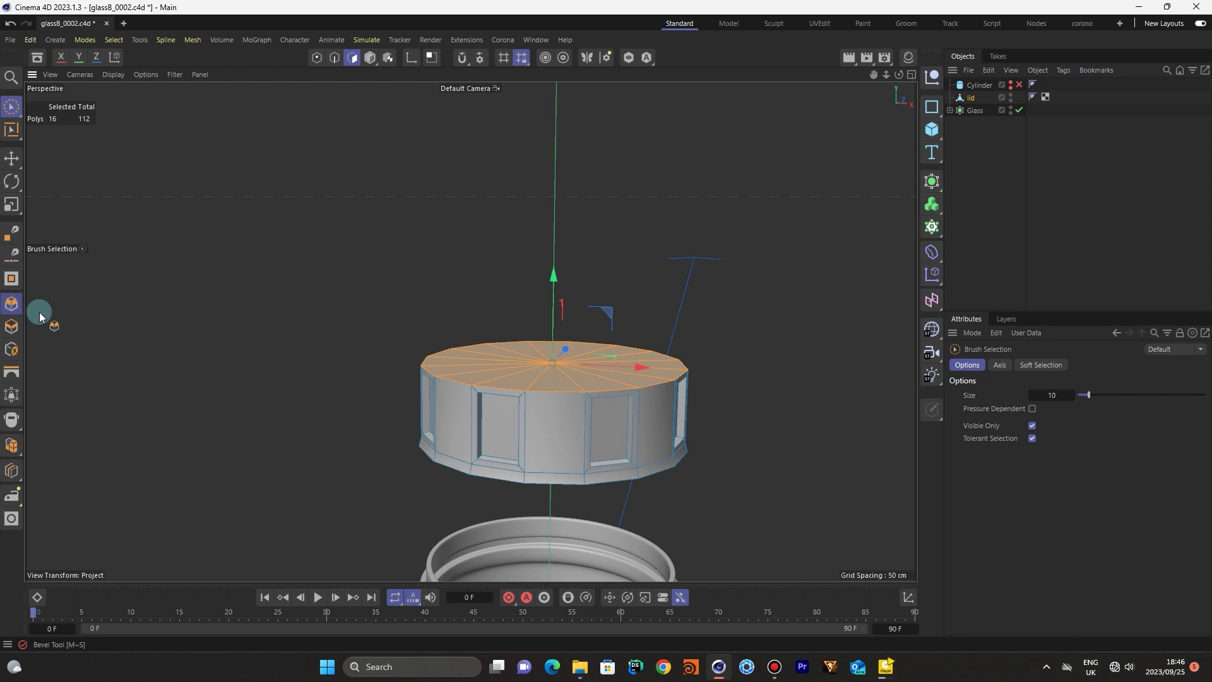
left_click(12, 306)
left_click_drag(355, 441, 369, 441)
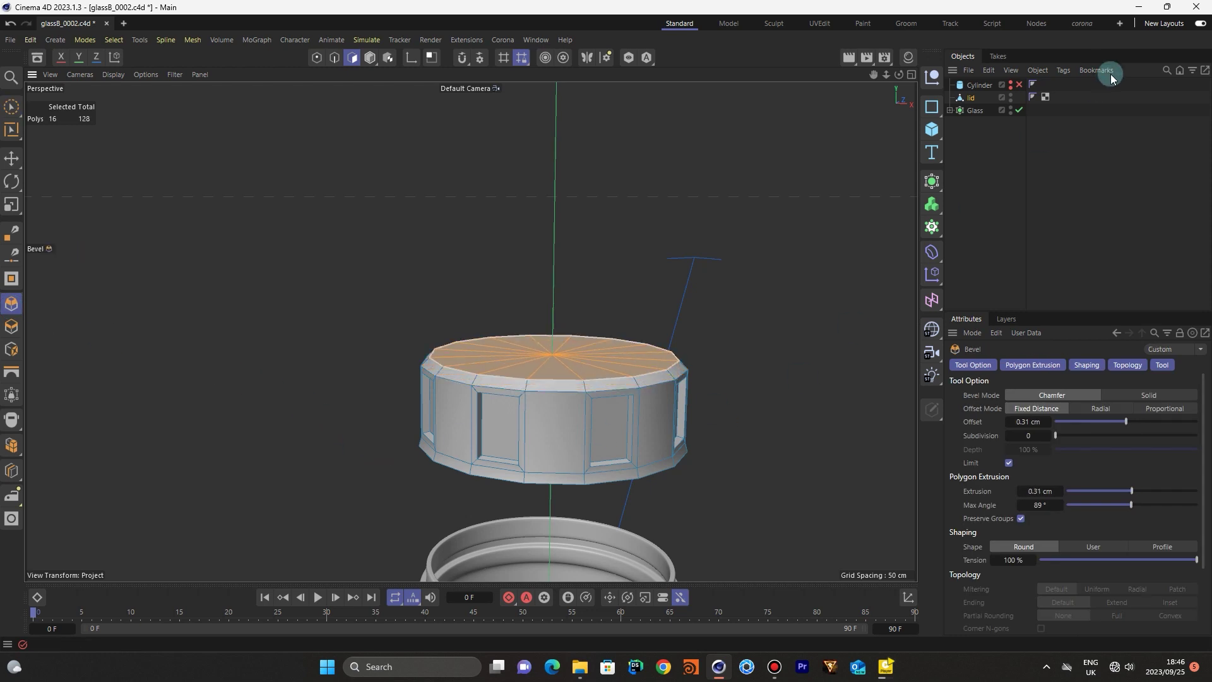
Inset the lid's top cap polygons by about 0.4 cm
left_click_drag(899, 76, 898, 82)
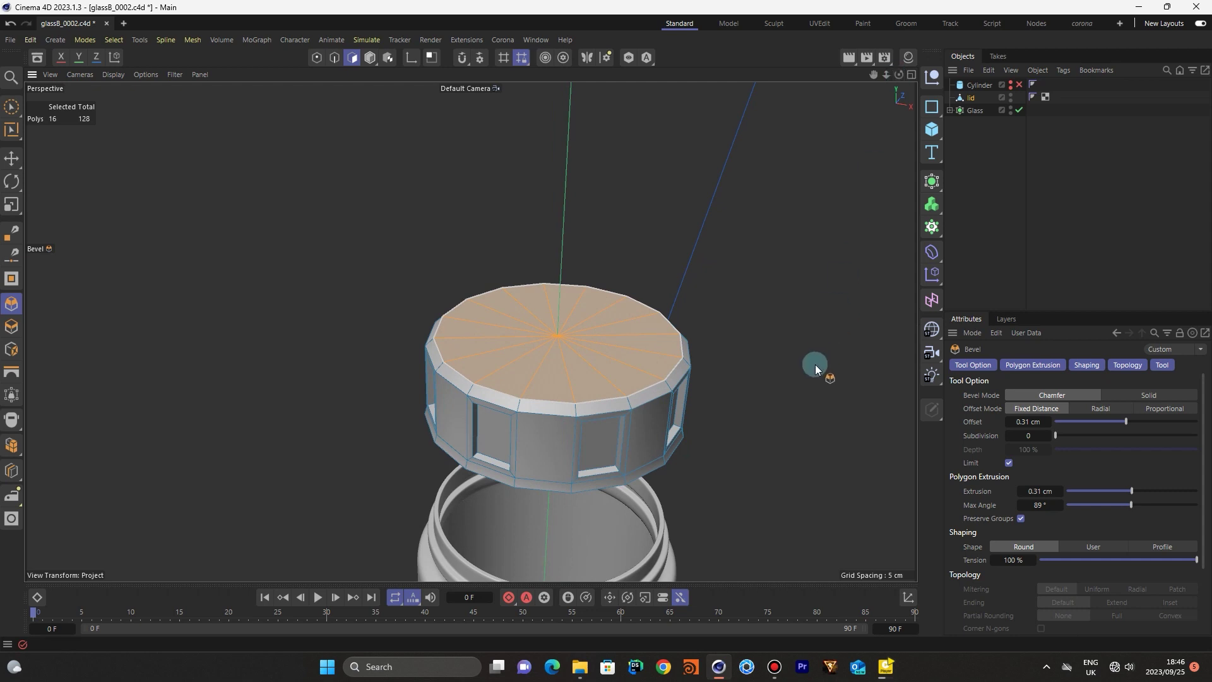
key("i")
left_click_drag(816, 368, 859, 333)
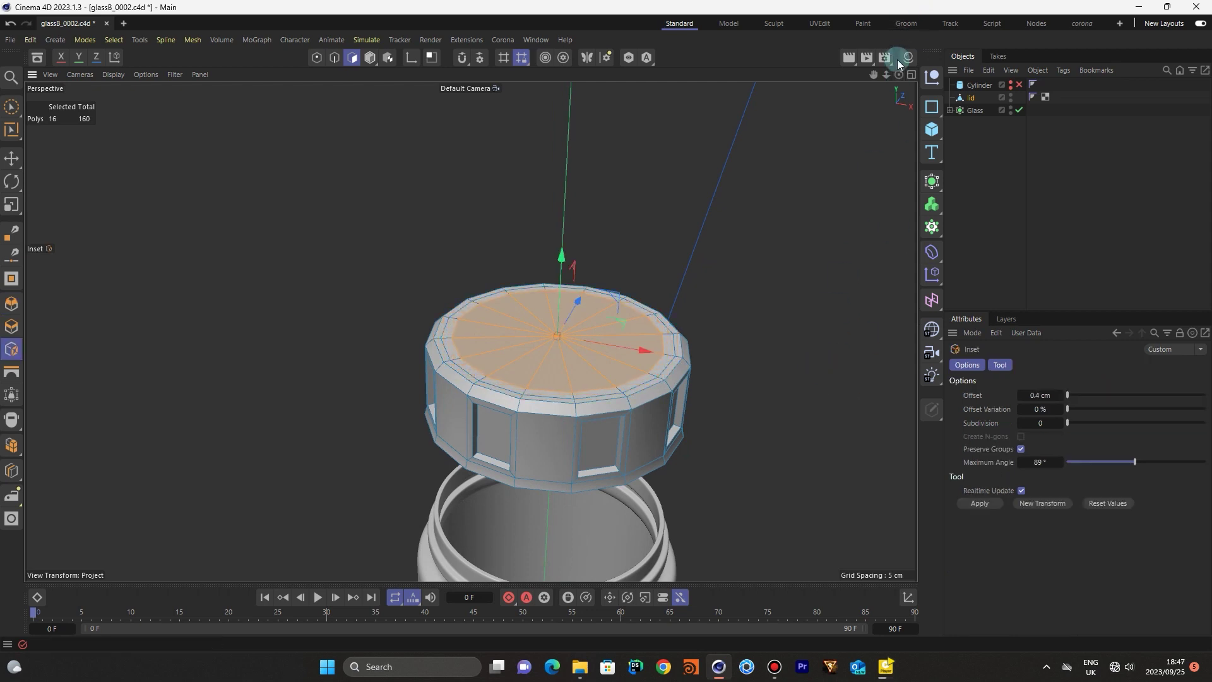
Add two symmetrical loop cuts around the lid's side wall at an offset of about 15%
left_click_drag(899, 75, 898, 76)
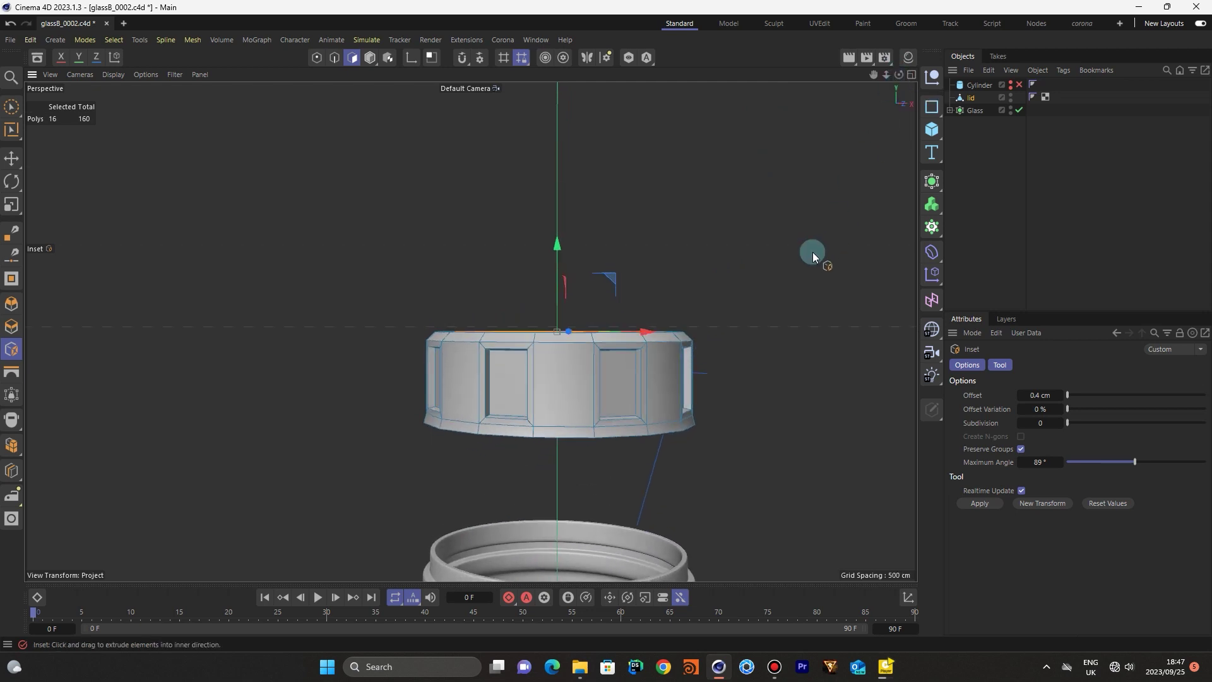
key("k")
key("l")
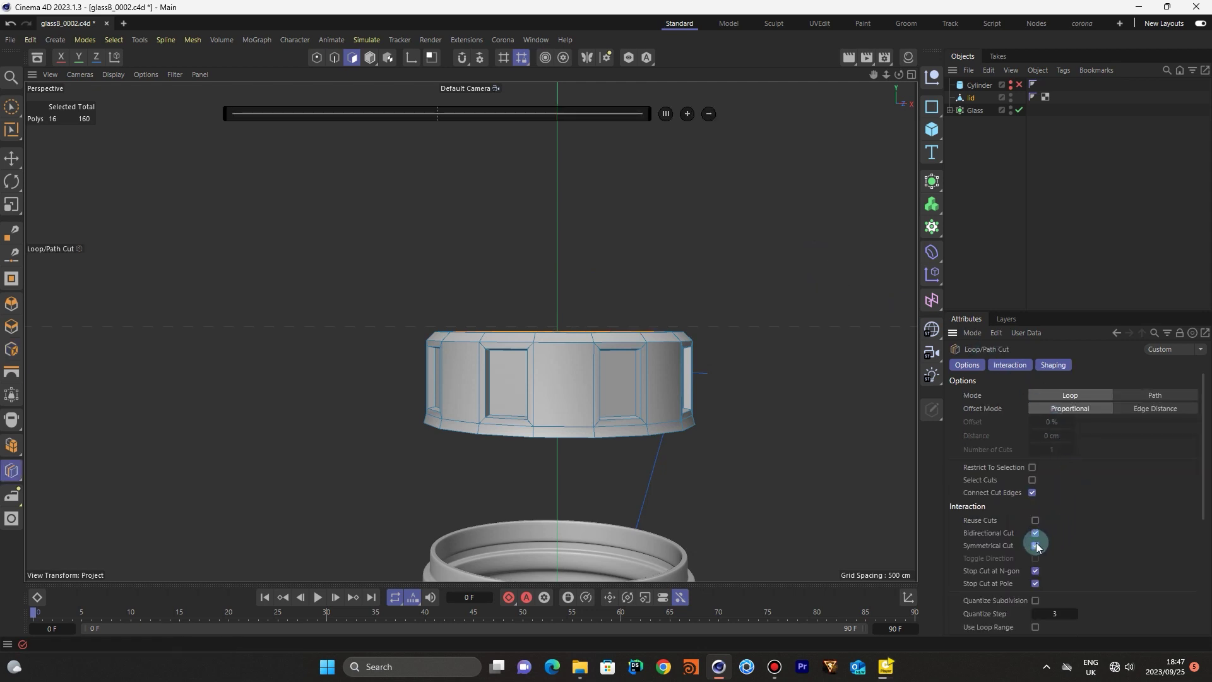
scroll(521, 348, "up", 3)
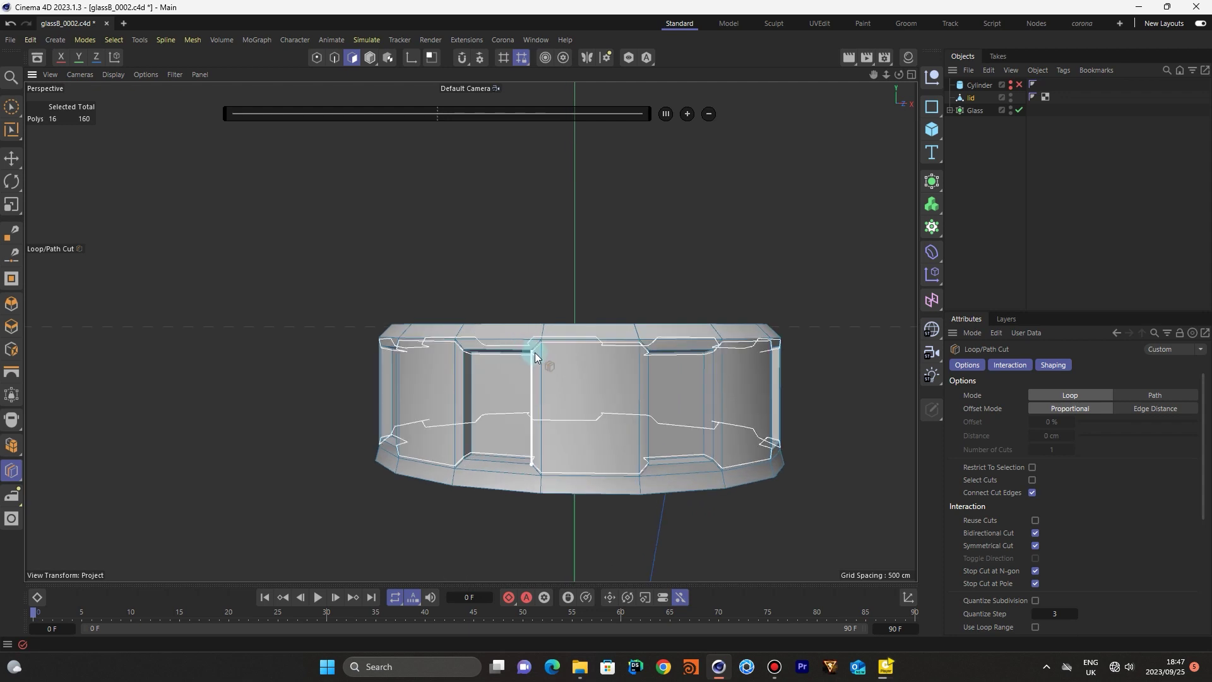
left_click(539, 360)
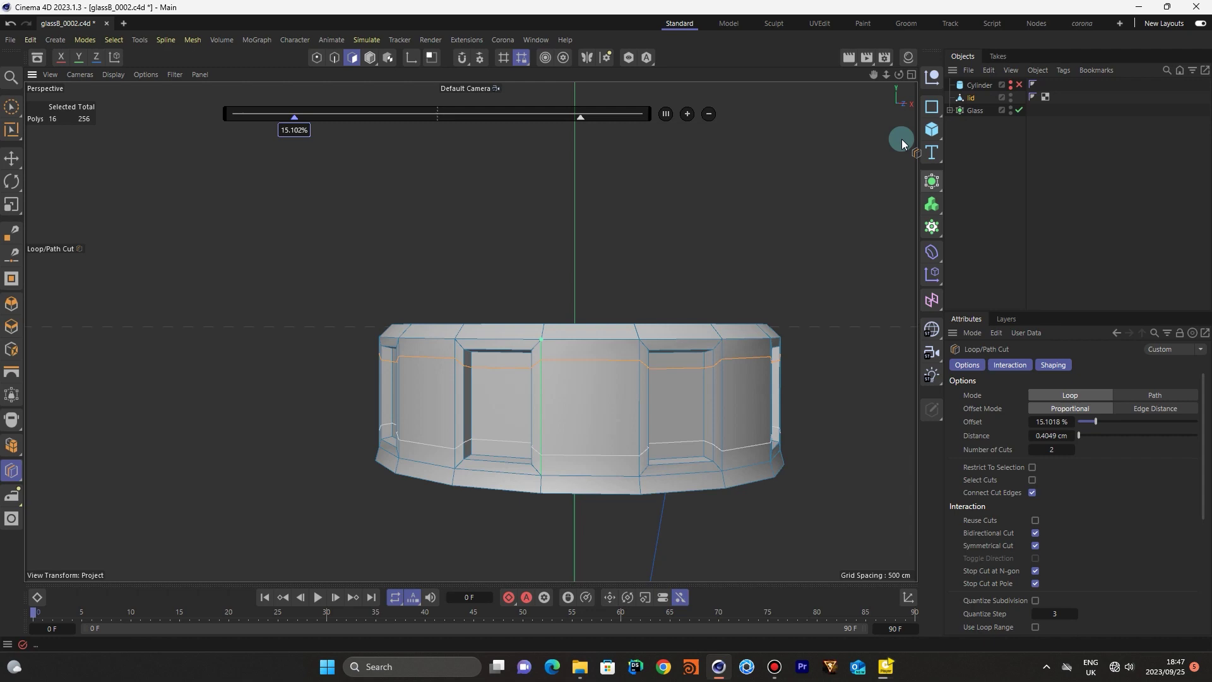
Select all polygons of the lid and extrude them about 0.19 cm with caps to give the lid thickness
left_click_drag(899, 75, 470, 331)
left_click_drag(900, 50, 888, 96)
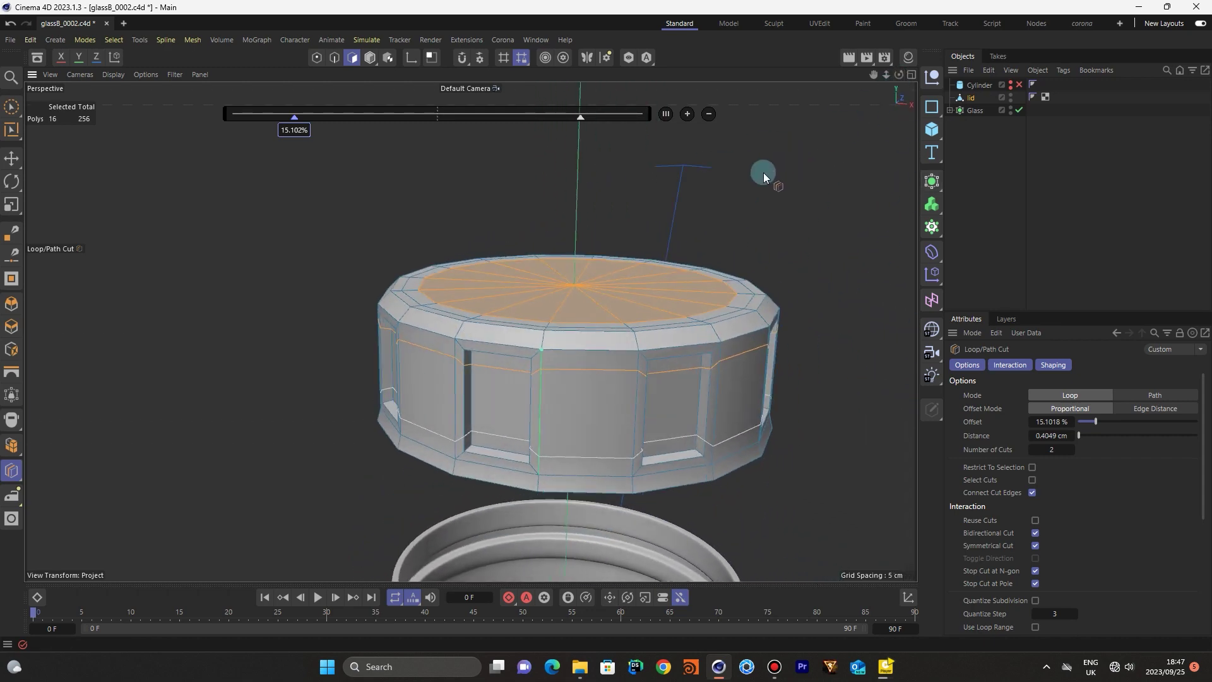
key("ctrl+a")
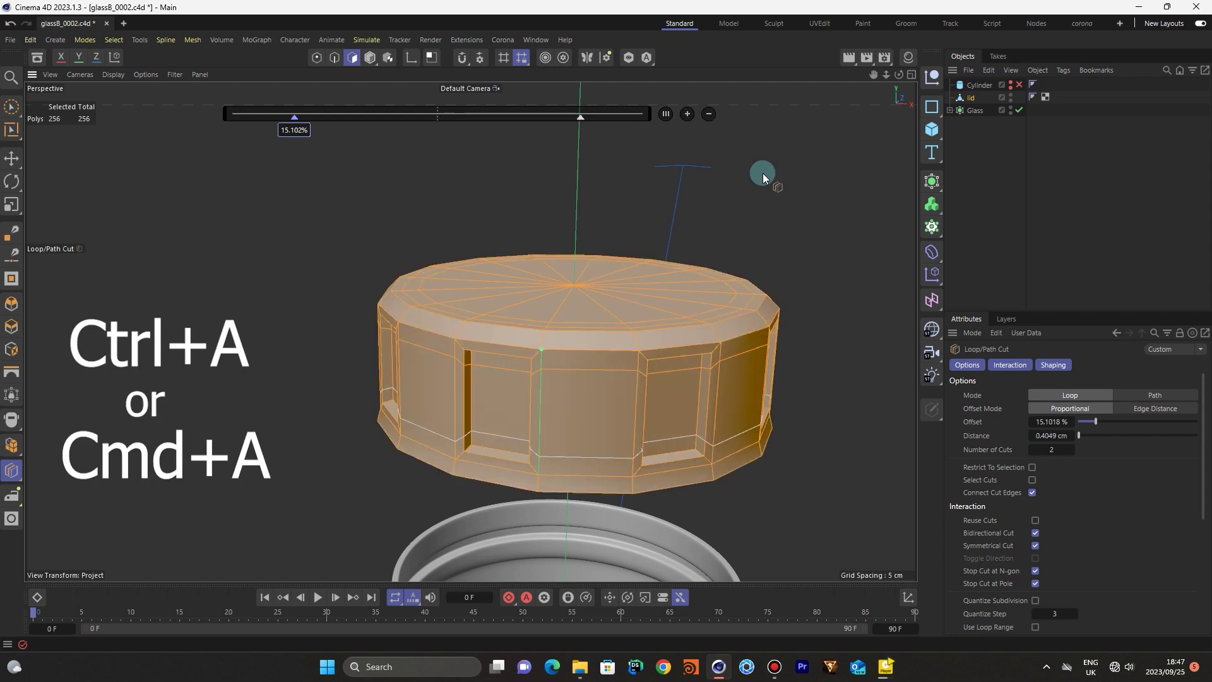
left_click_drag(897, 77, 721, 199)
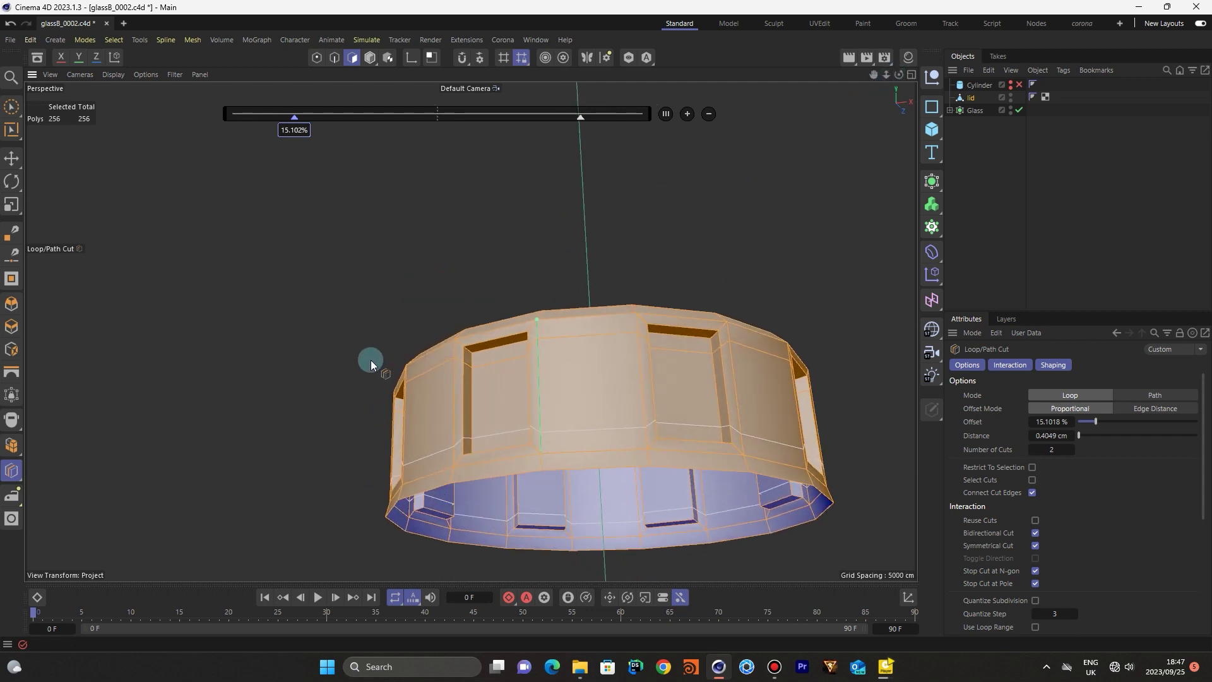
key("d")
left_click_drag(721, 199, 730, 199)
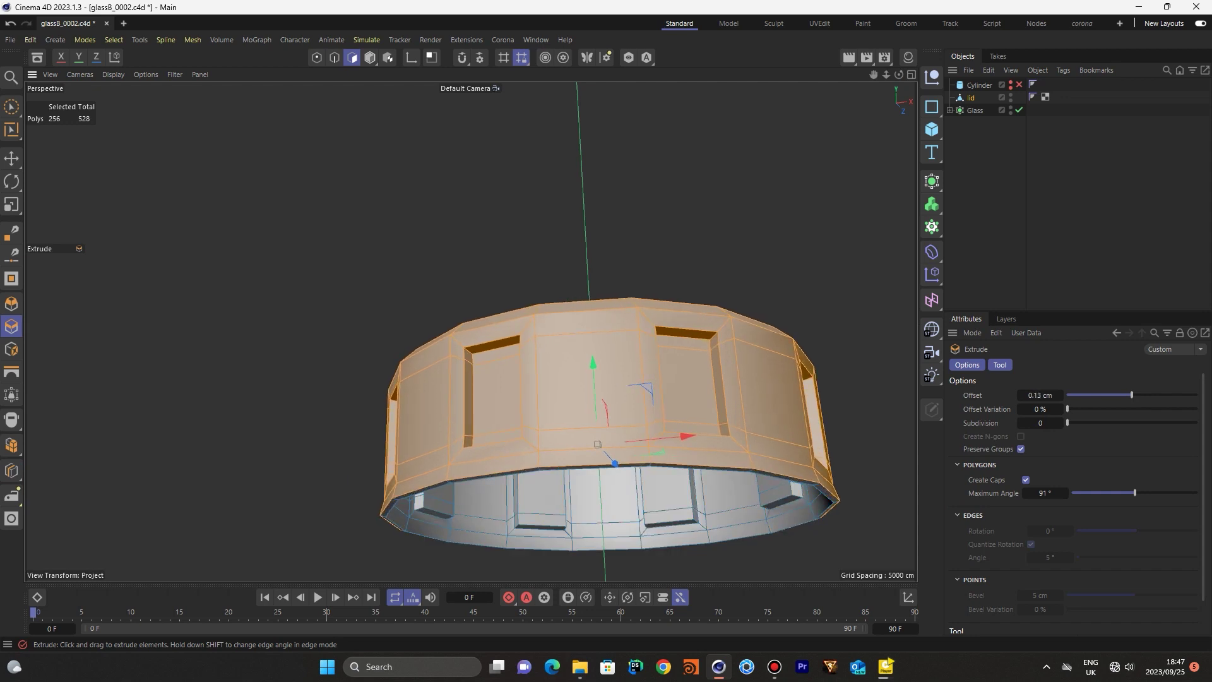
left_click_drag(593, 379, 603, 379)
Add two symmetrical loop cuts across the thickness of the lid's bottom rim at an offset of about 32%
left_click_drag(874, 75, 862, 0)
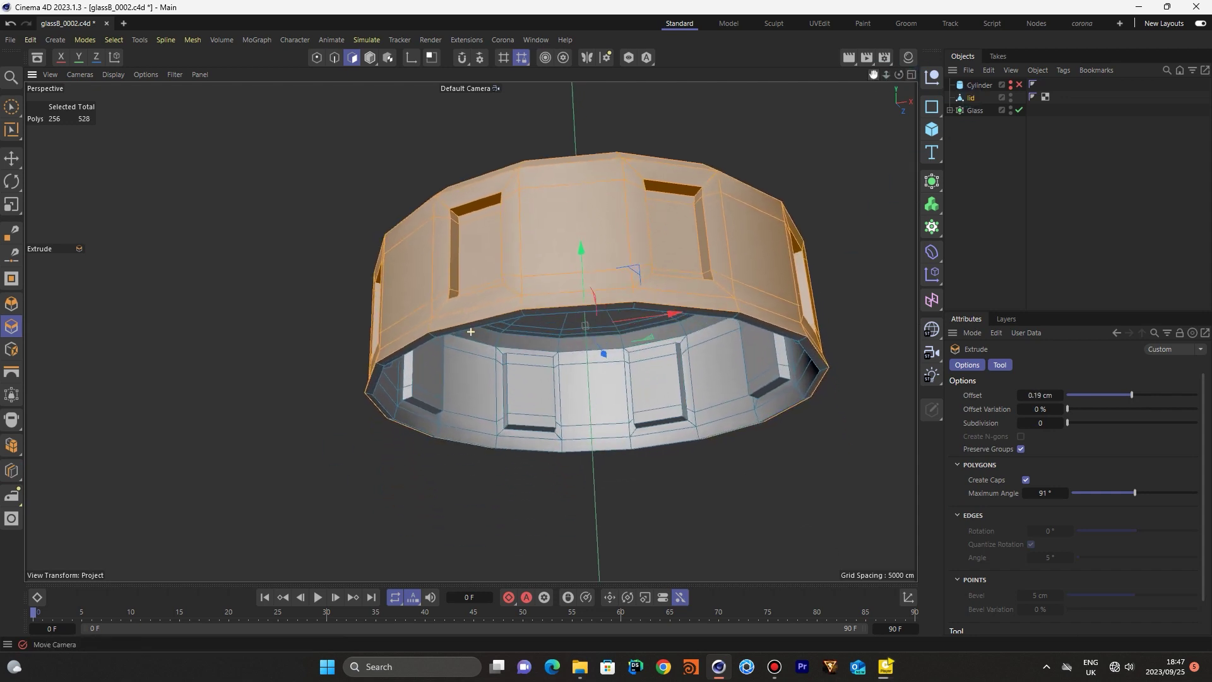
key("k")
key("l")
scroll(413, 491, "up", 4)
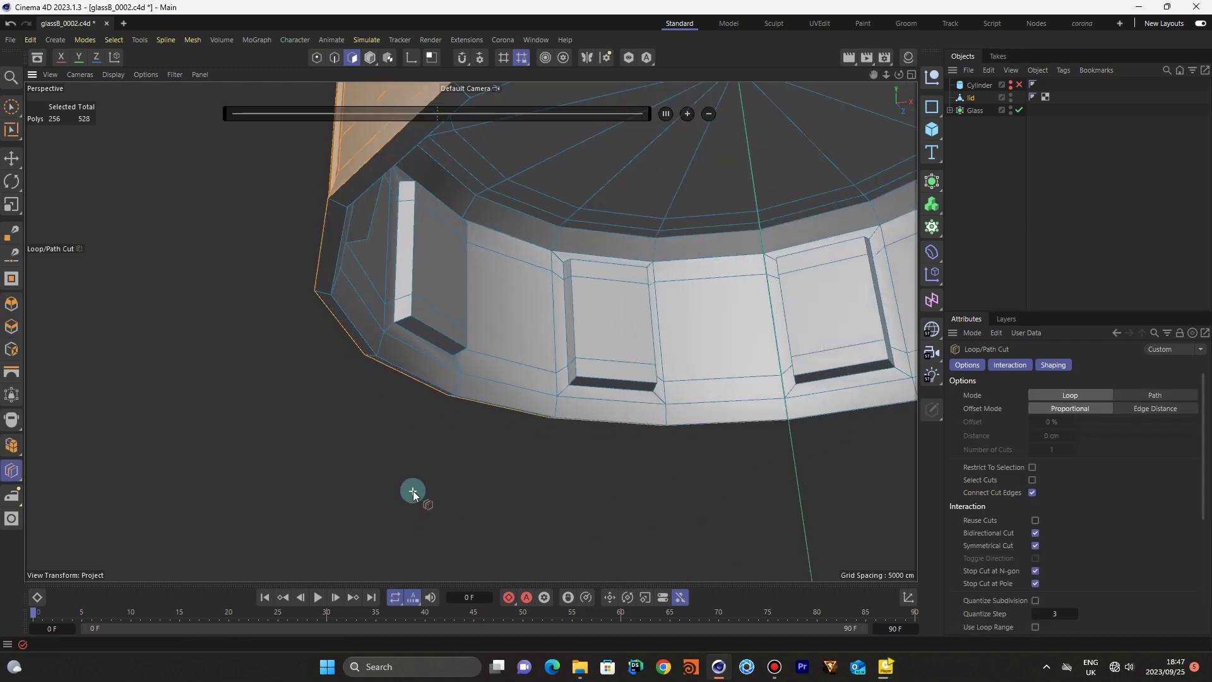
left_click(320, 295)
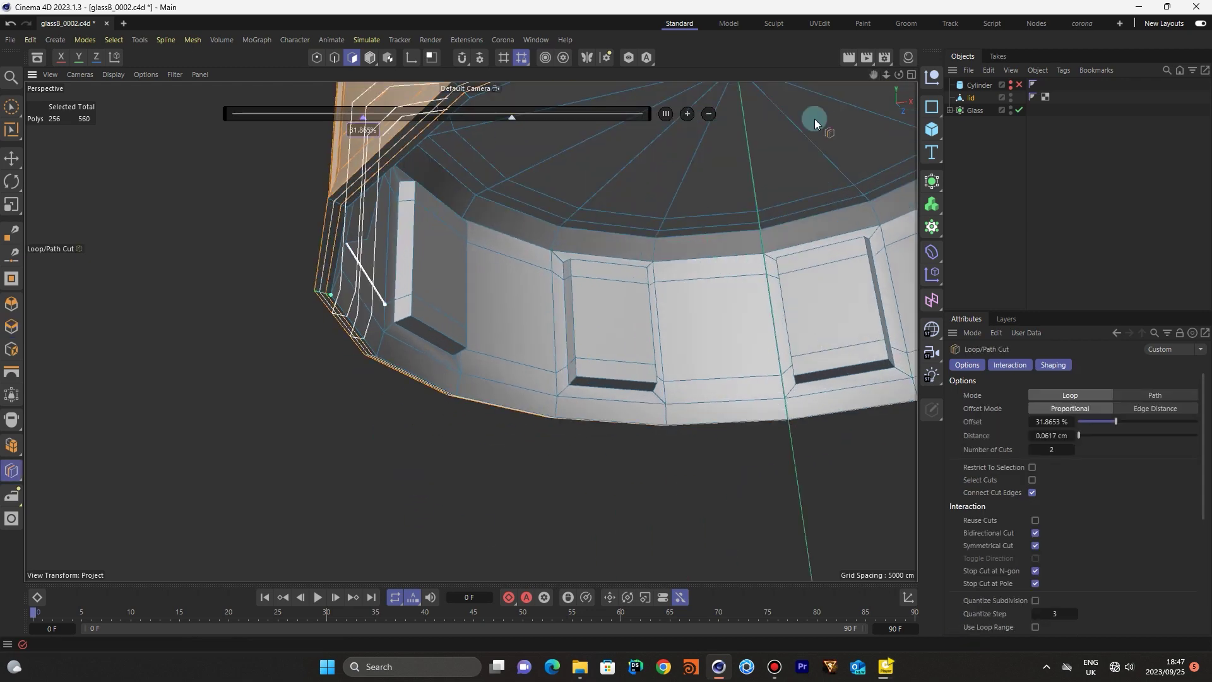
Put the lid under a Subdivision Surface with viewport and renderer subdivision set to 3, and deselect it
left_click_drag(878, 75, 899, 117)
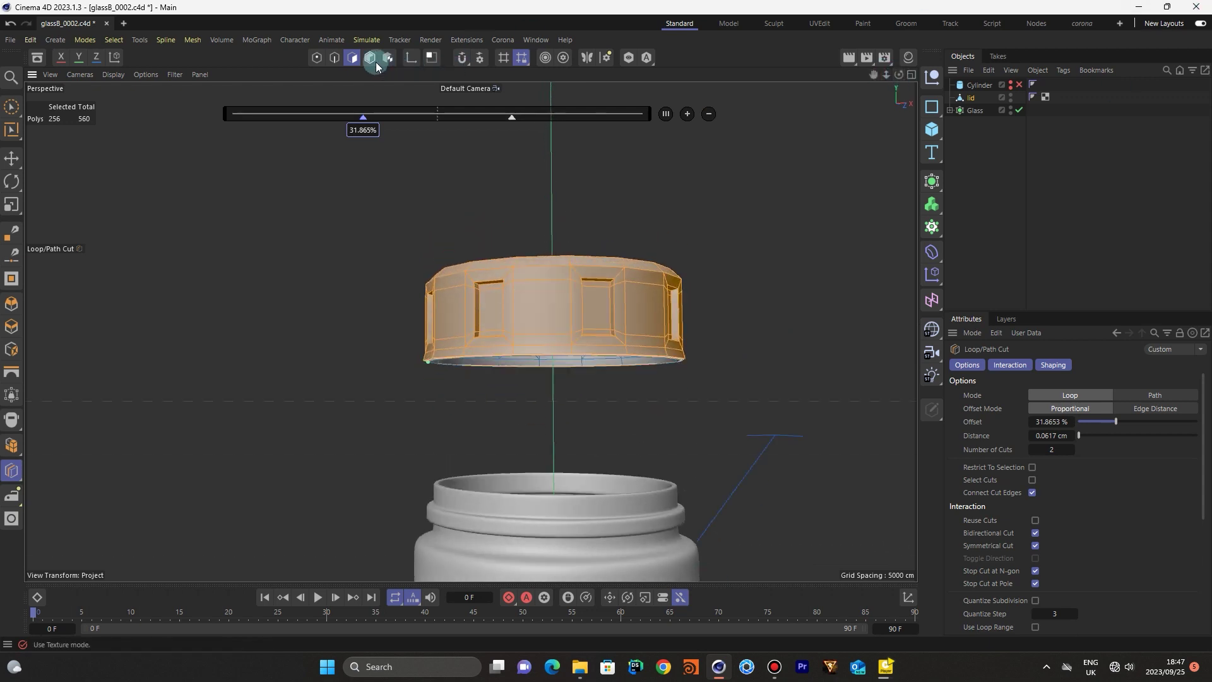
left_click(371, 57)
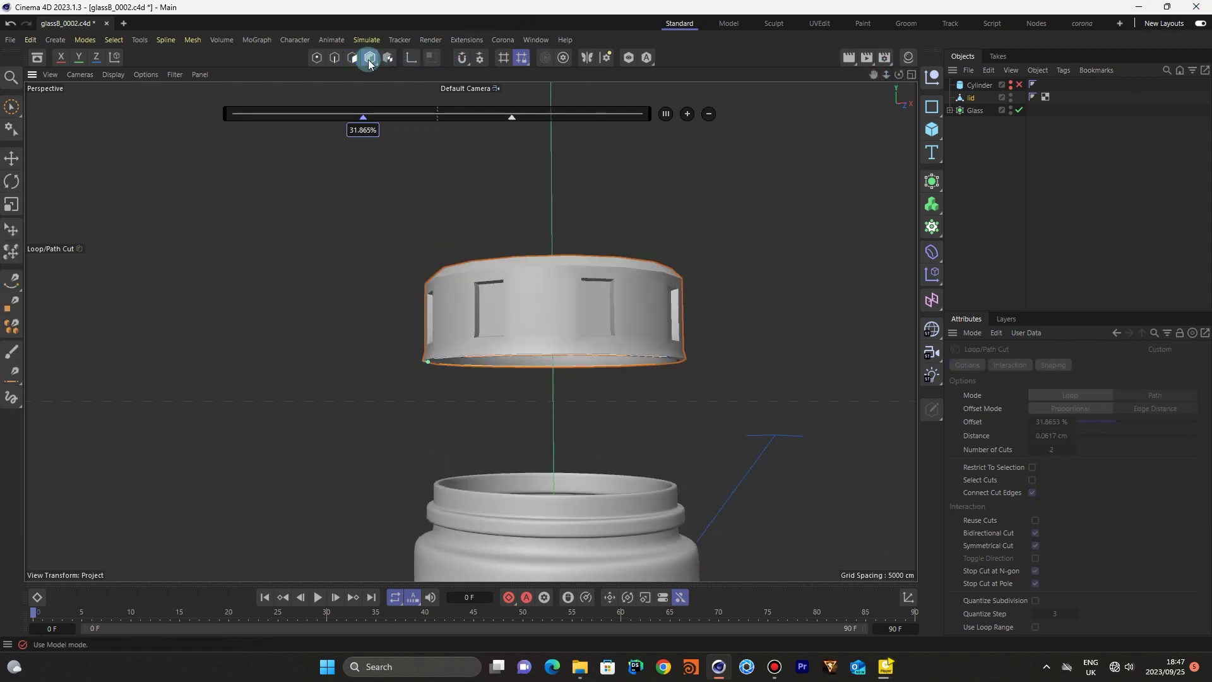
left_click(932, 182)
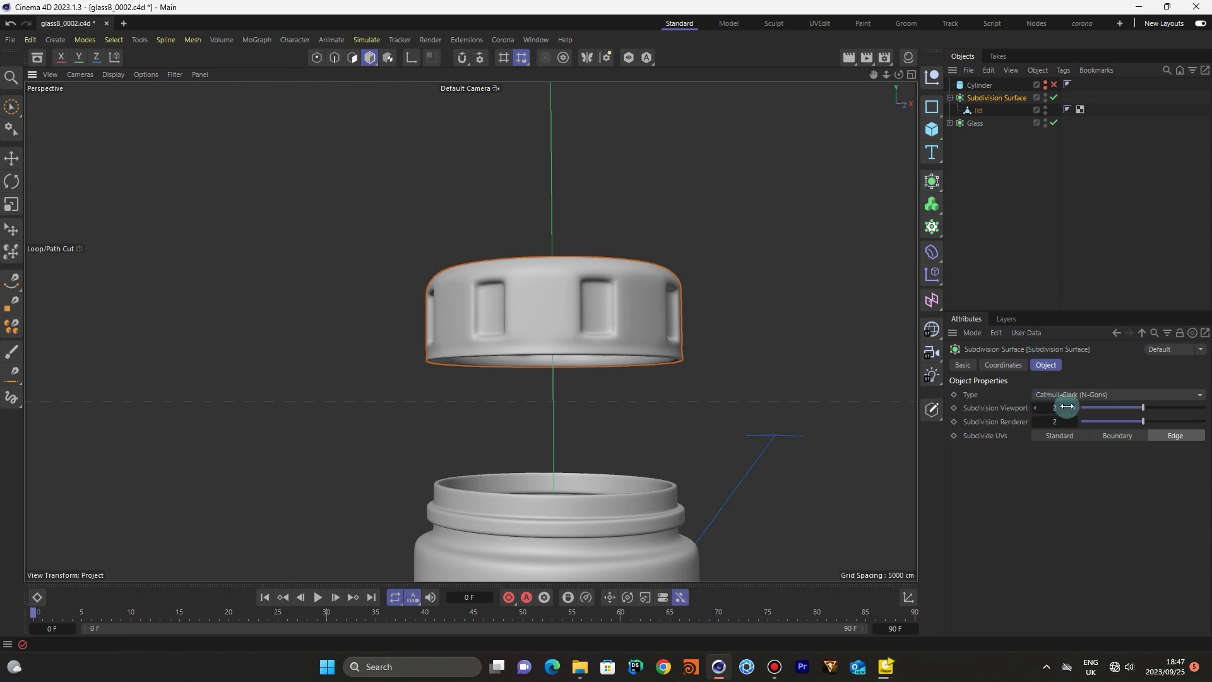
left_click(1074, 410)
left_click(1075, 422)
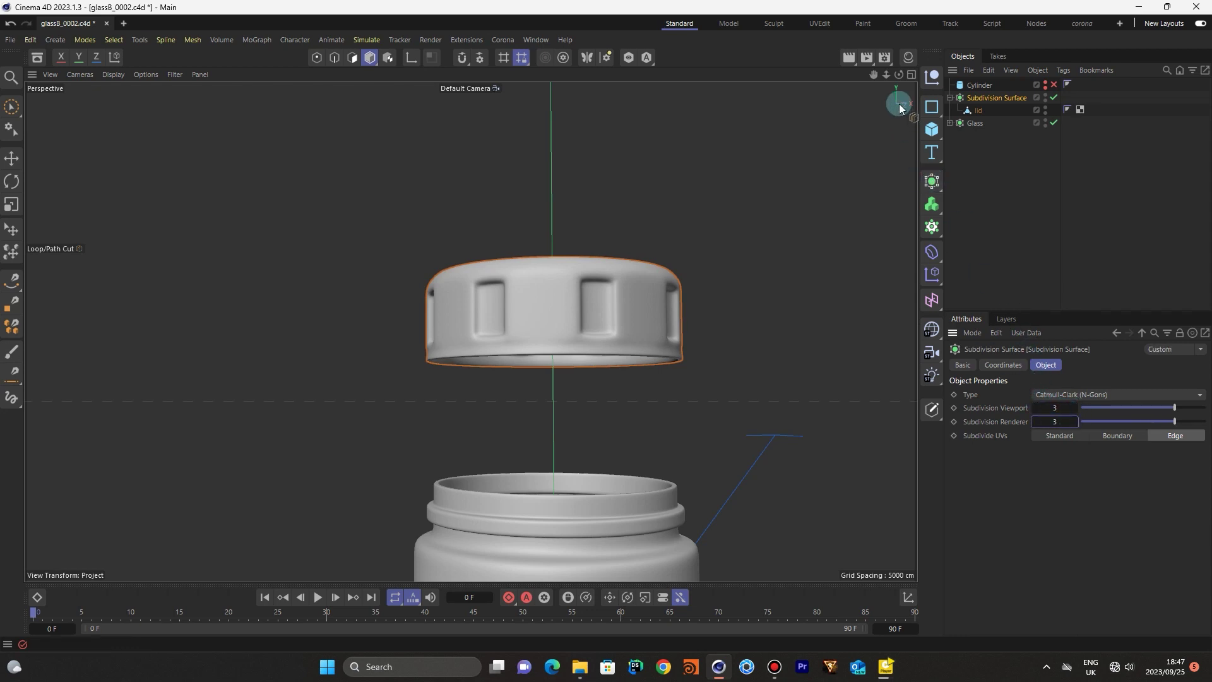
left_click_drag(657, 219, 687, 236, "alt")
left_click(12, 158)
left_click(114, 188)
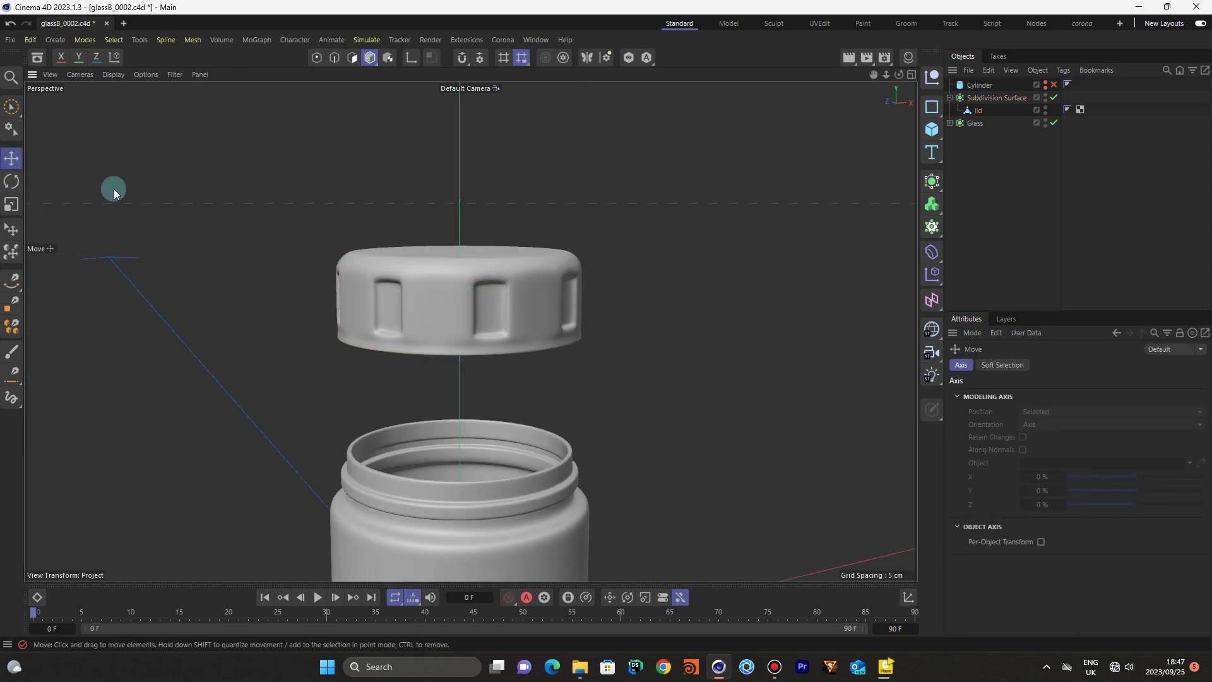
Turn off Symmetrical Cut and add a loop cut around the lid's bevelled upper edge at about 61%
left_click_drag(903, 77, 906, 101)
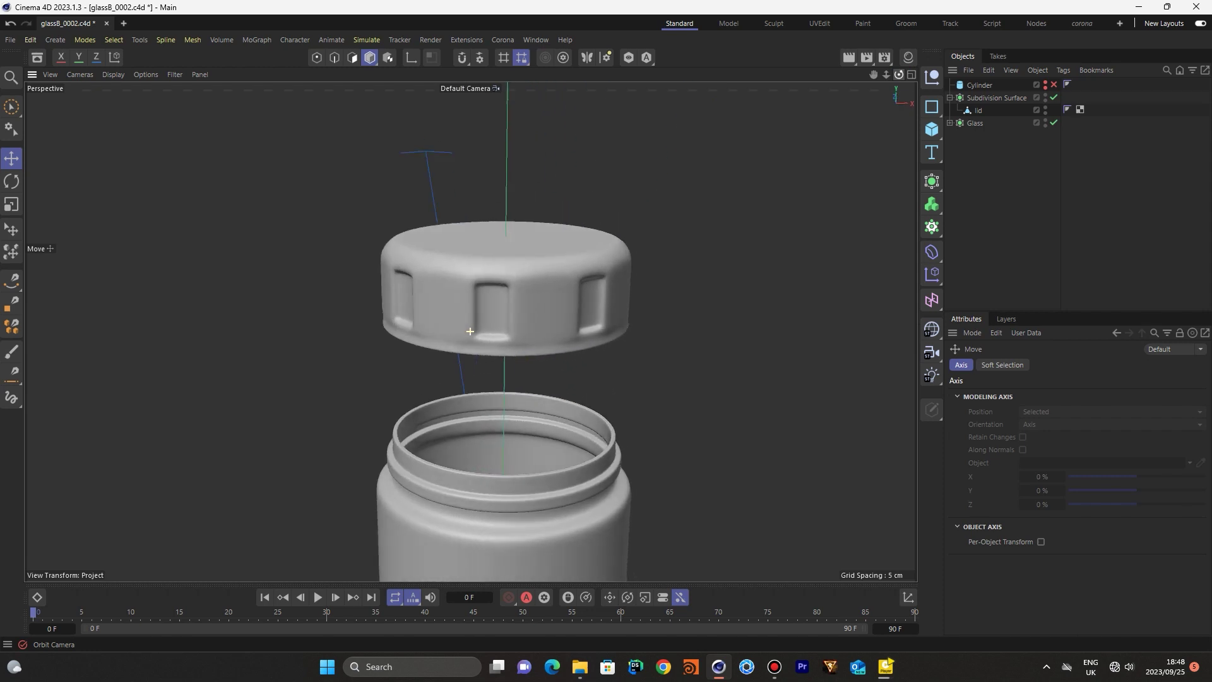
left_click(972, 111)
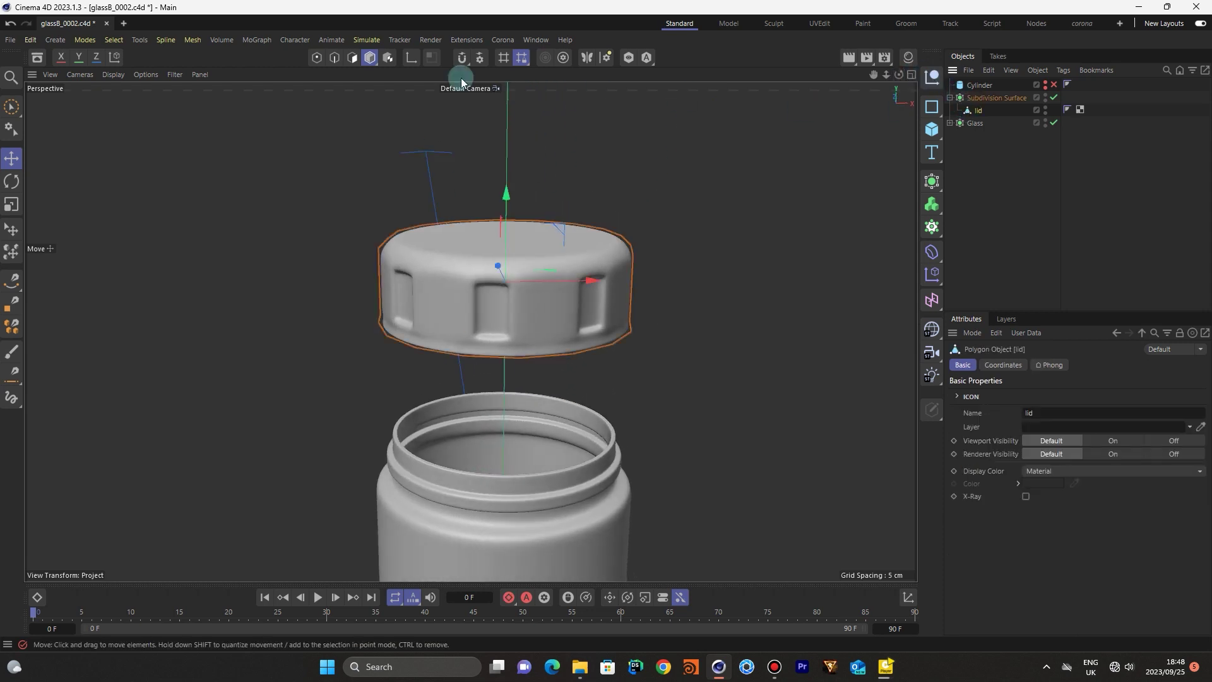
left_click(335, 58)
key("k")
key("l")
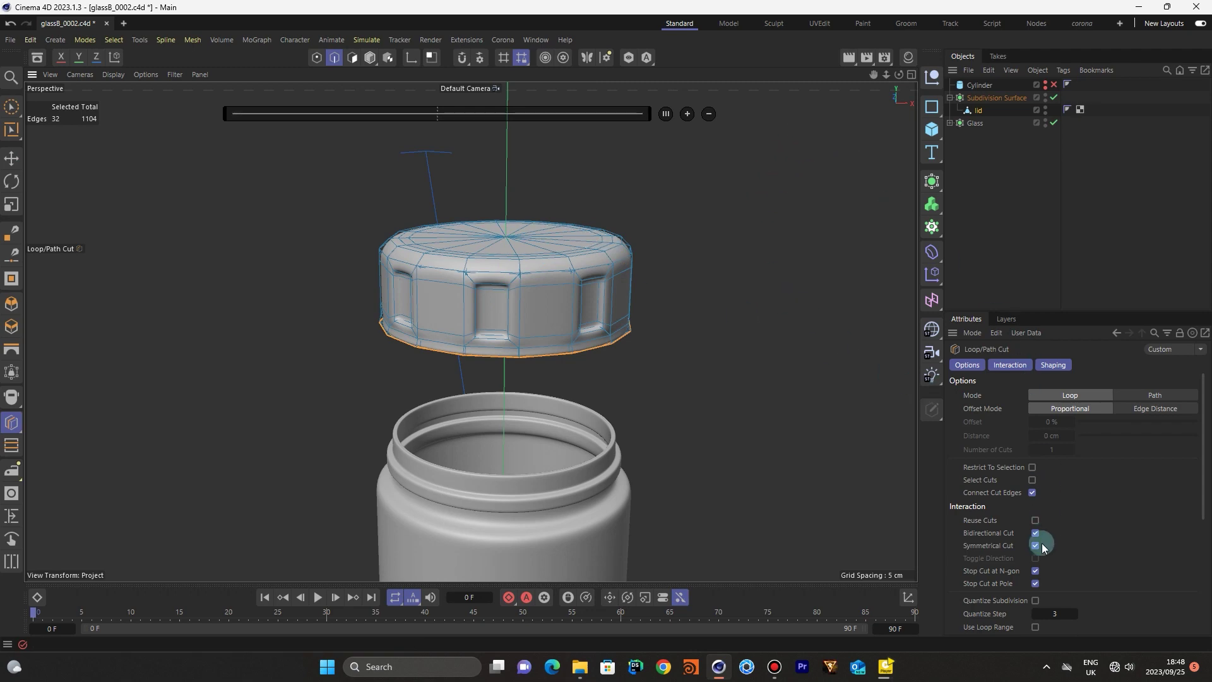
scroll(438, 228, "up", 6)
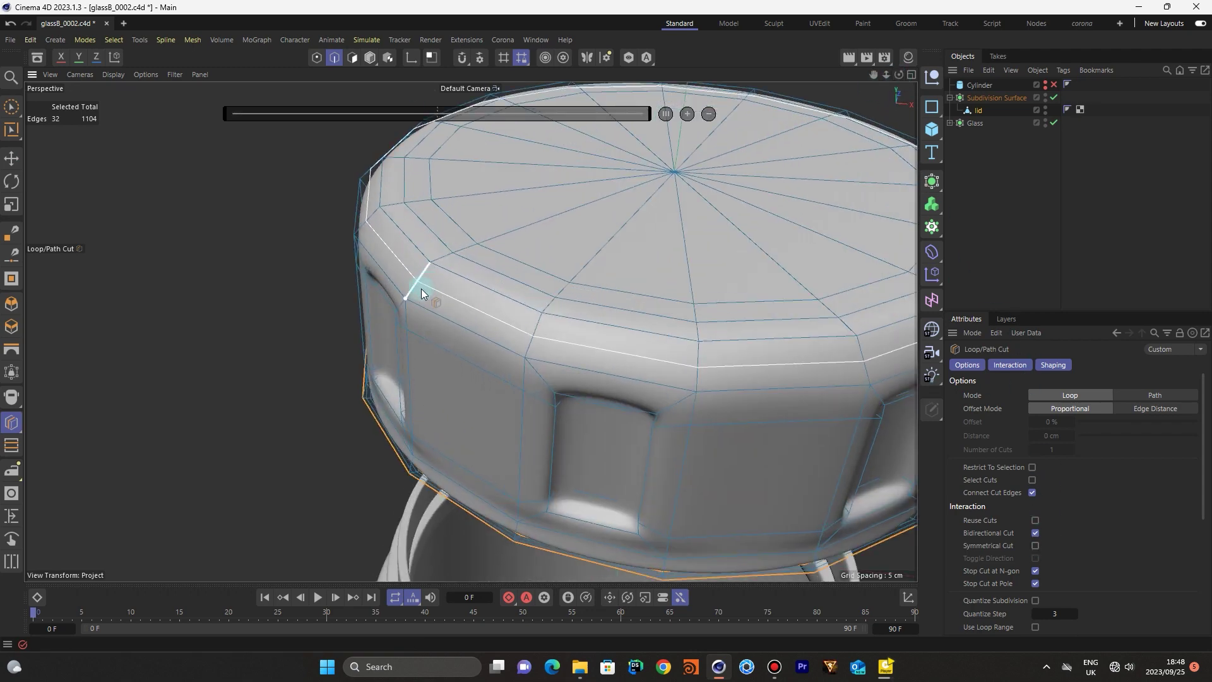
left_click(421, 277)
left_click(424, 274)
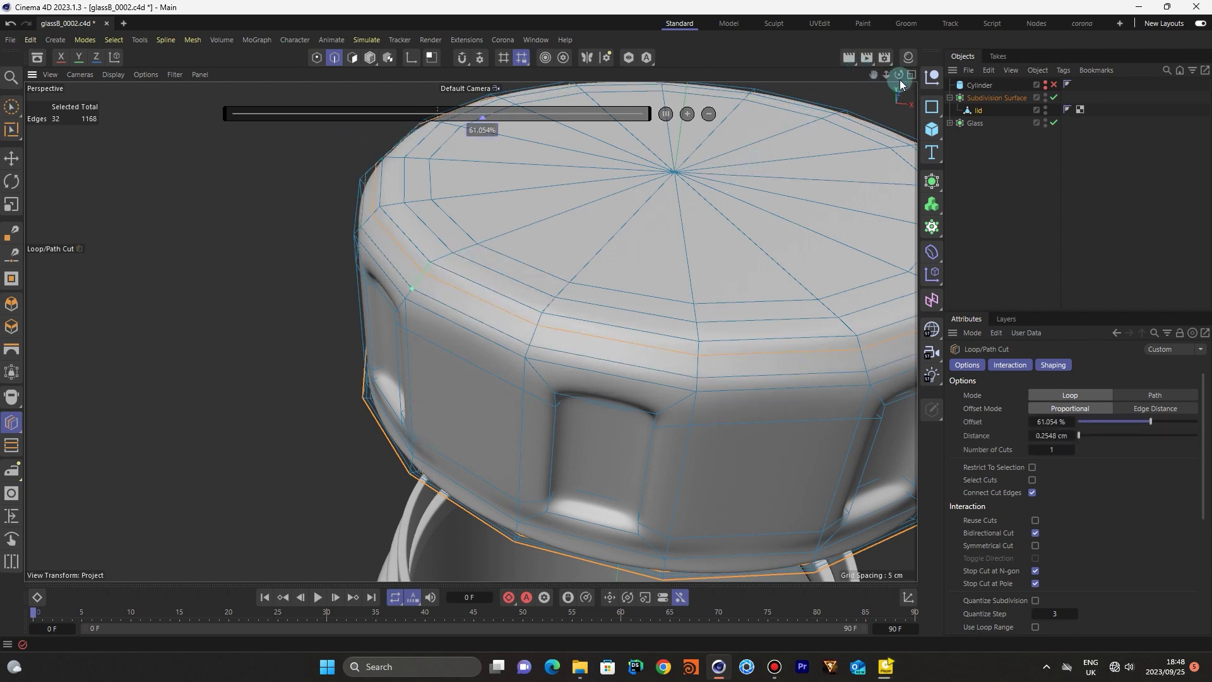
Add one loop cut just above the recessed side panels at about 79% and one just below them at about 32%
left_click_drag(899, 75, 899, 117)
left_click(714, 327)
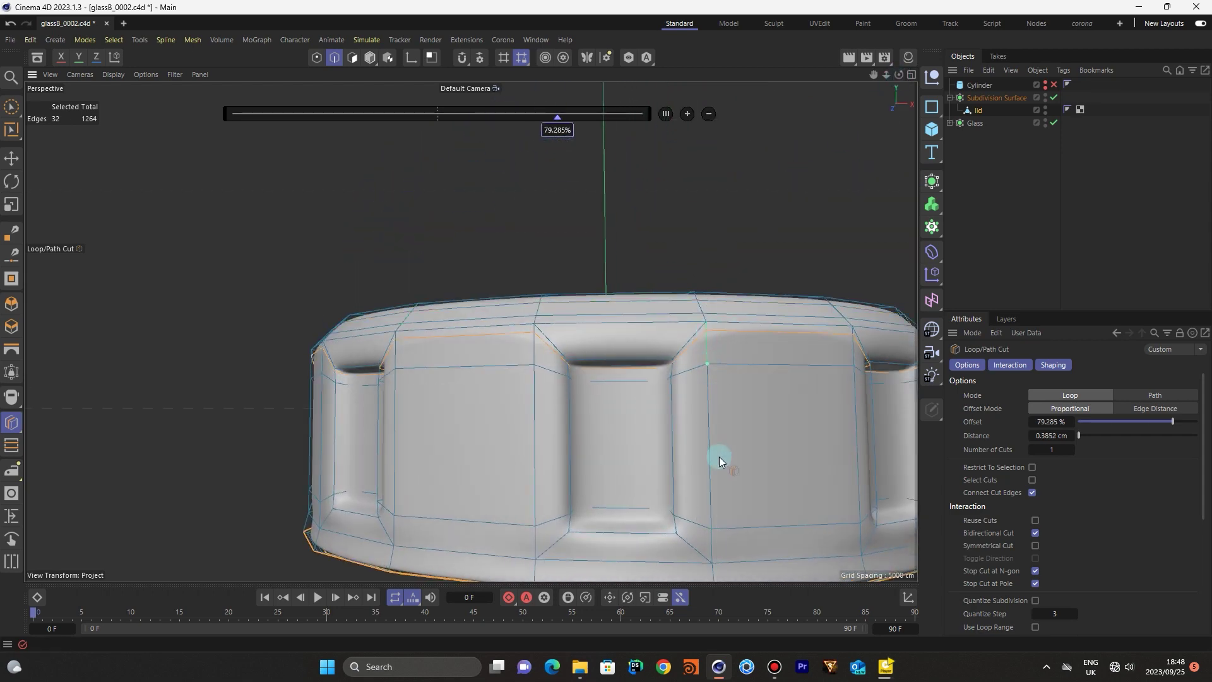
left_click(711, 540)
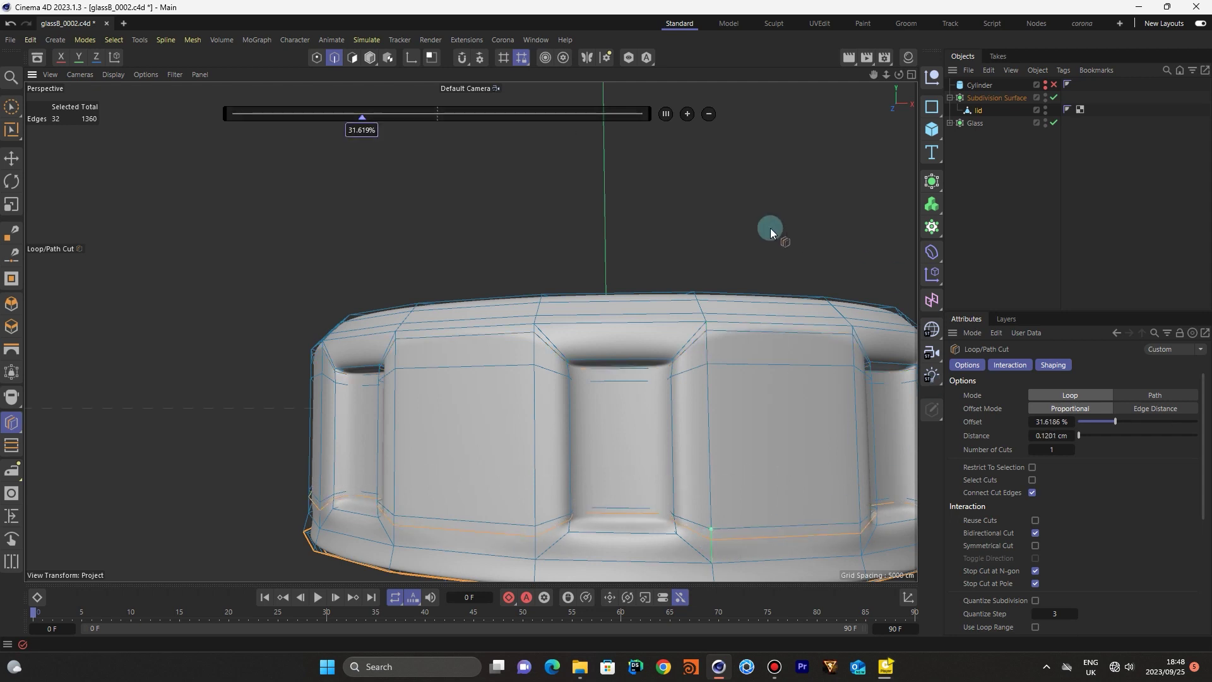
Add one loop cut around the lid's bottom outer rim at about 64%, and deselect the lid
left_click(370, 58)
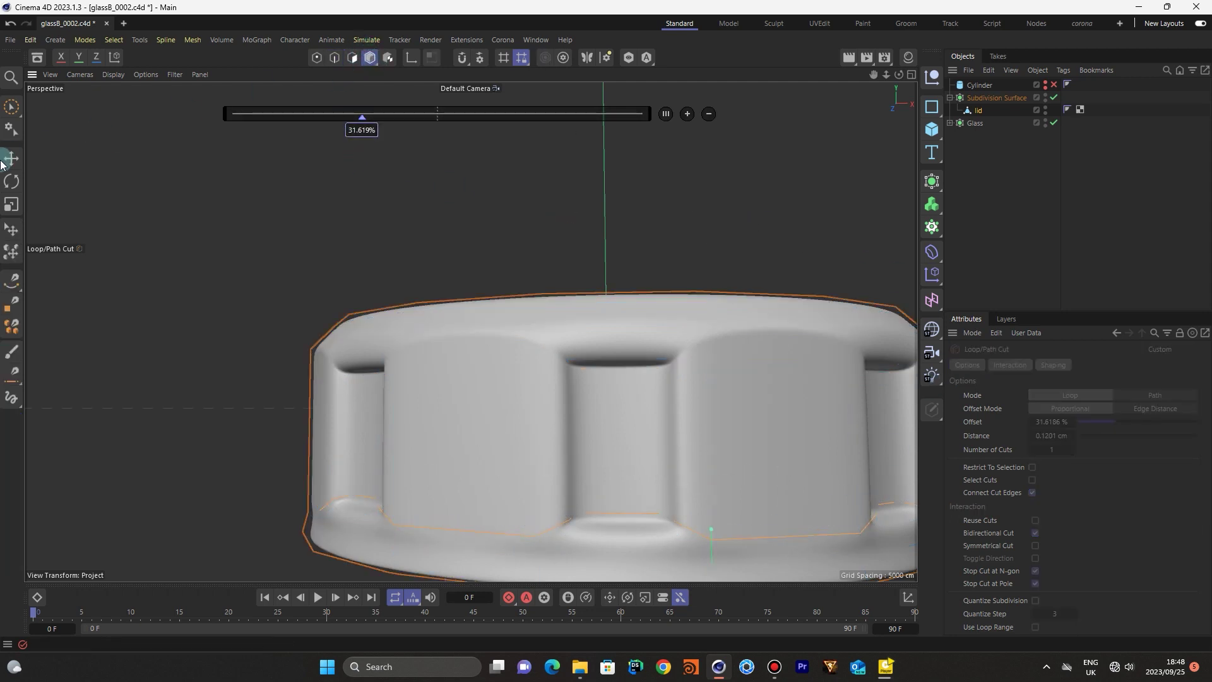
left_click(987, 114)
left_click(348, 59)
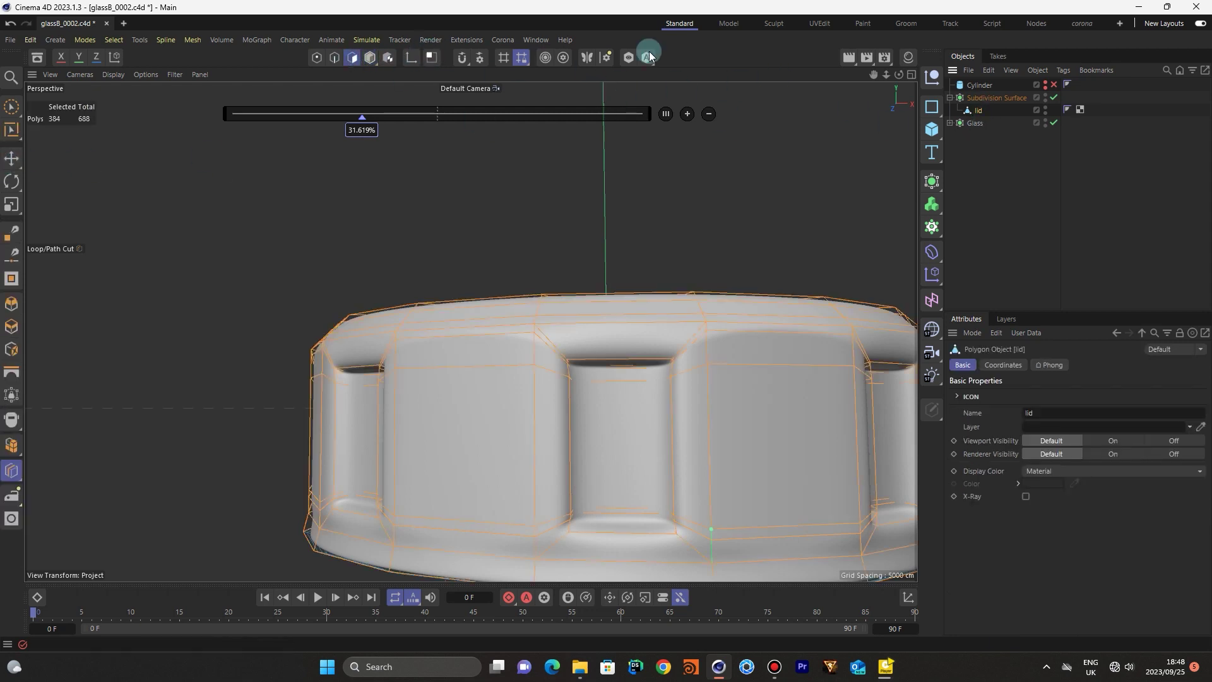
left_click_drag(874, 74, 874, 5)
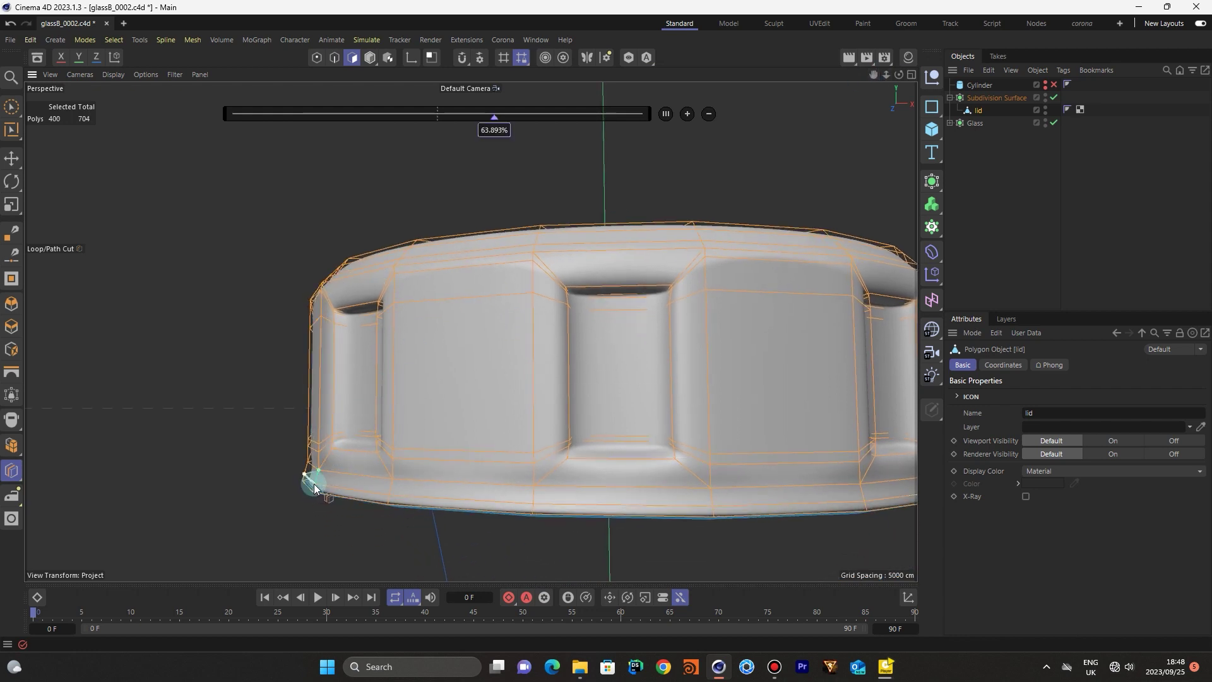
left_click(370, 57)
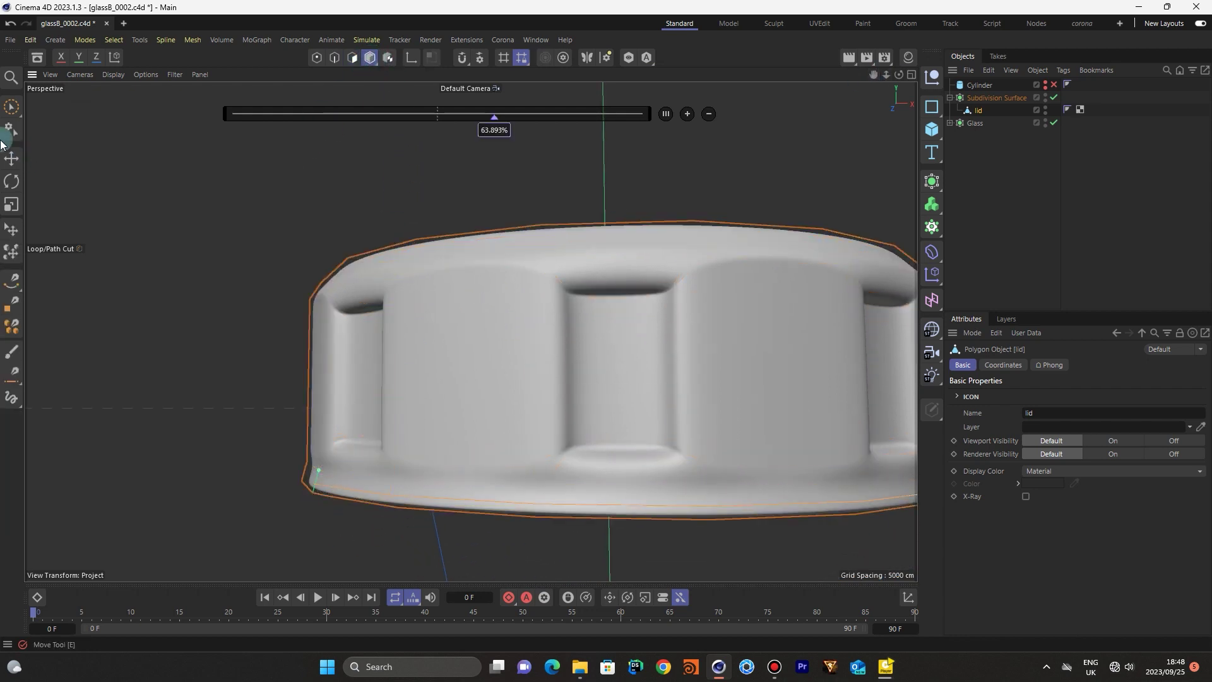
left_click(11, 158)
left_click(88, 177)
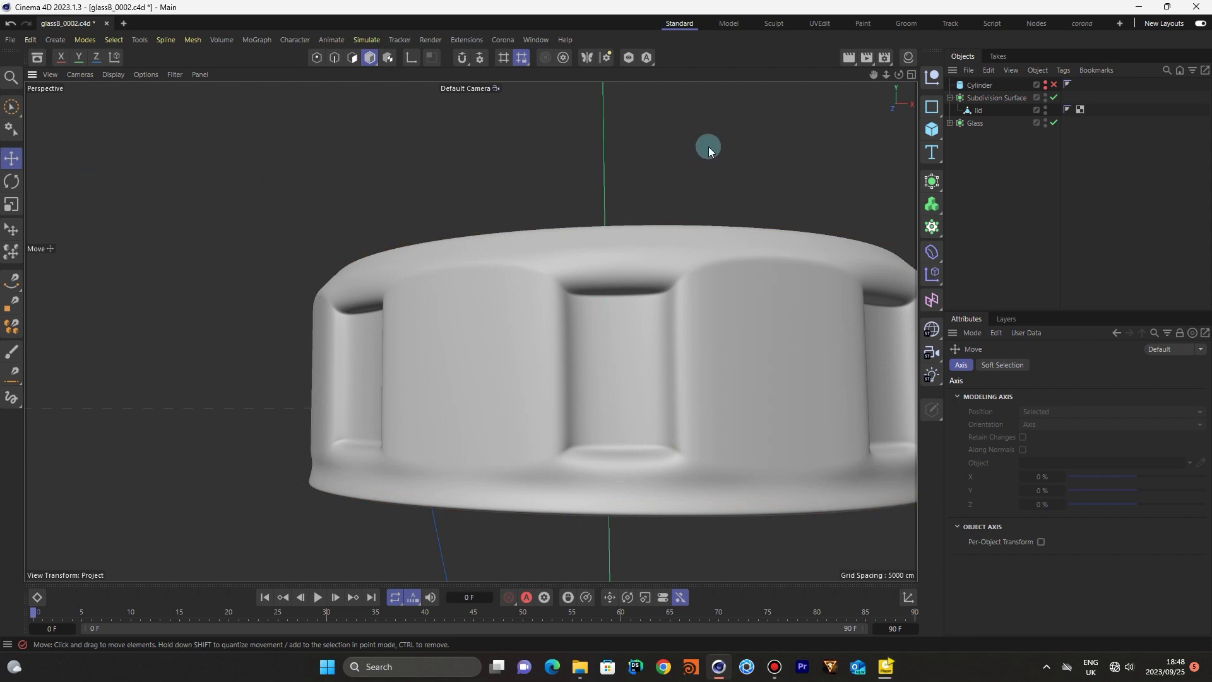
Move the Subdivision Surface holding the lid straight down onto the bottle's neck in the Front view
mouse_move(885, 74)
left_mouse_down()
mouse_move(470, 331)
mouse_move(897, 81)
left_mouse_up()
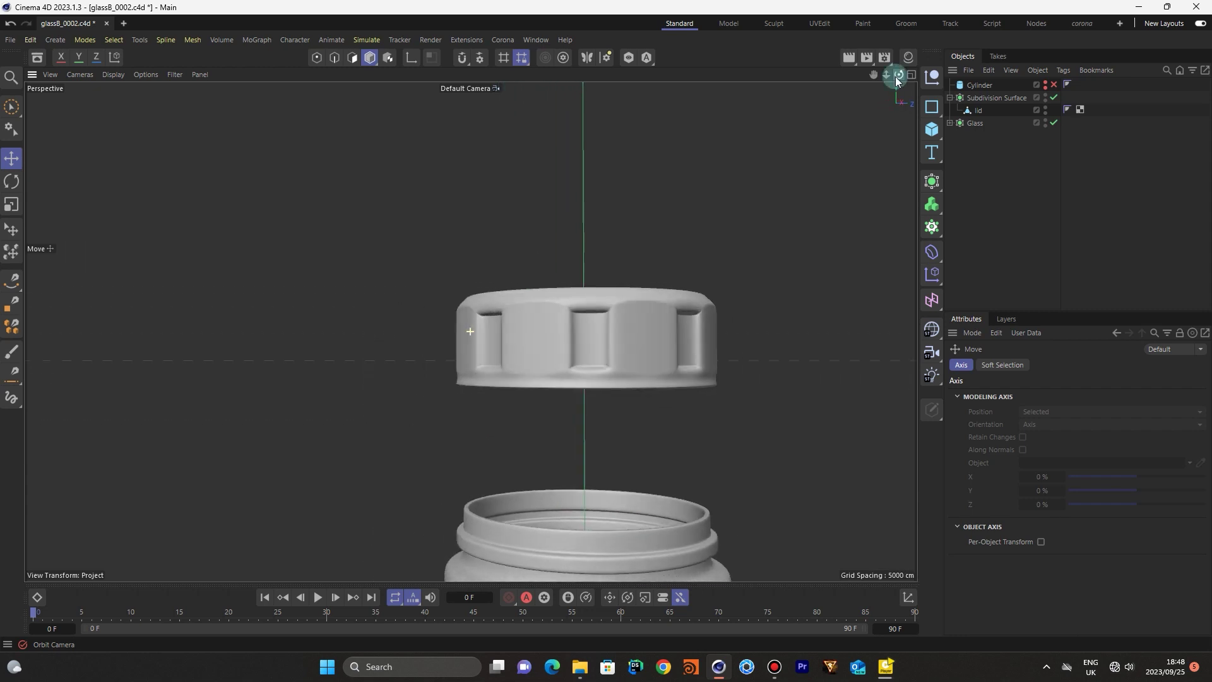
left_click(911, 74)
left_click(903, 327)
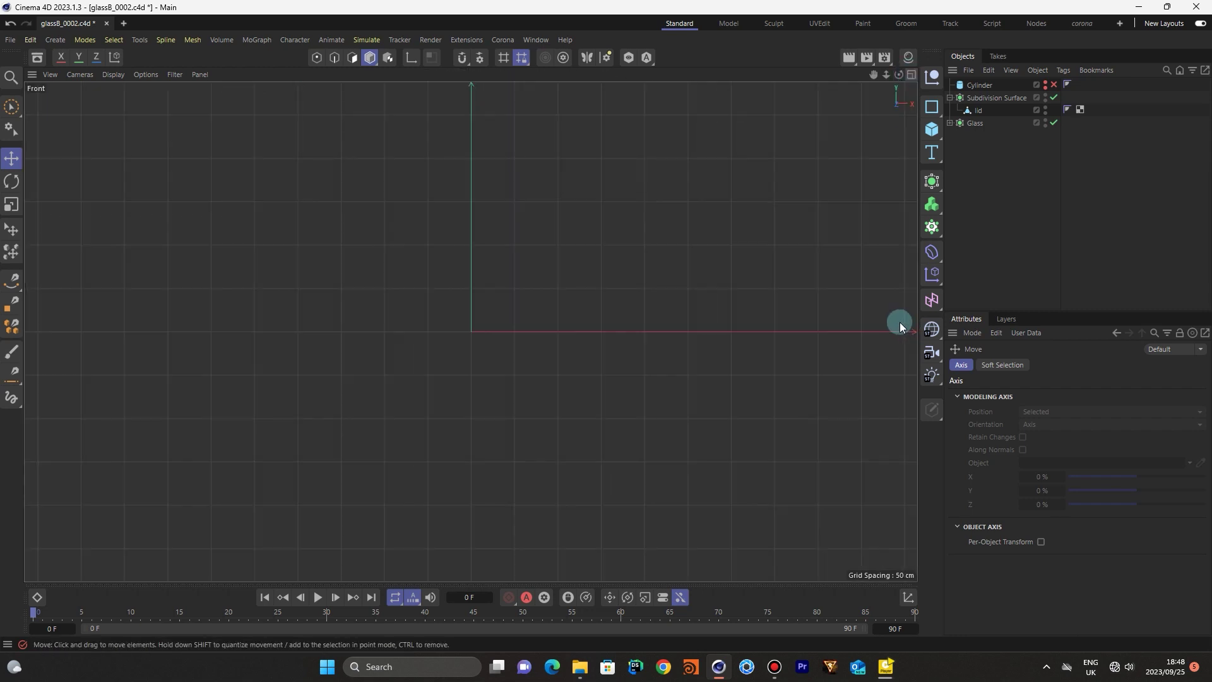
scroll(473, 326, "up", 10)
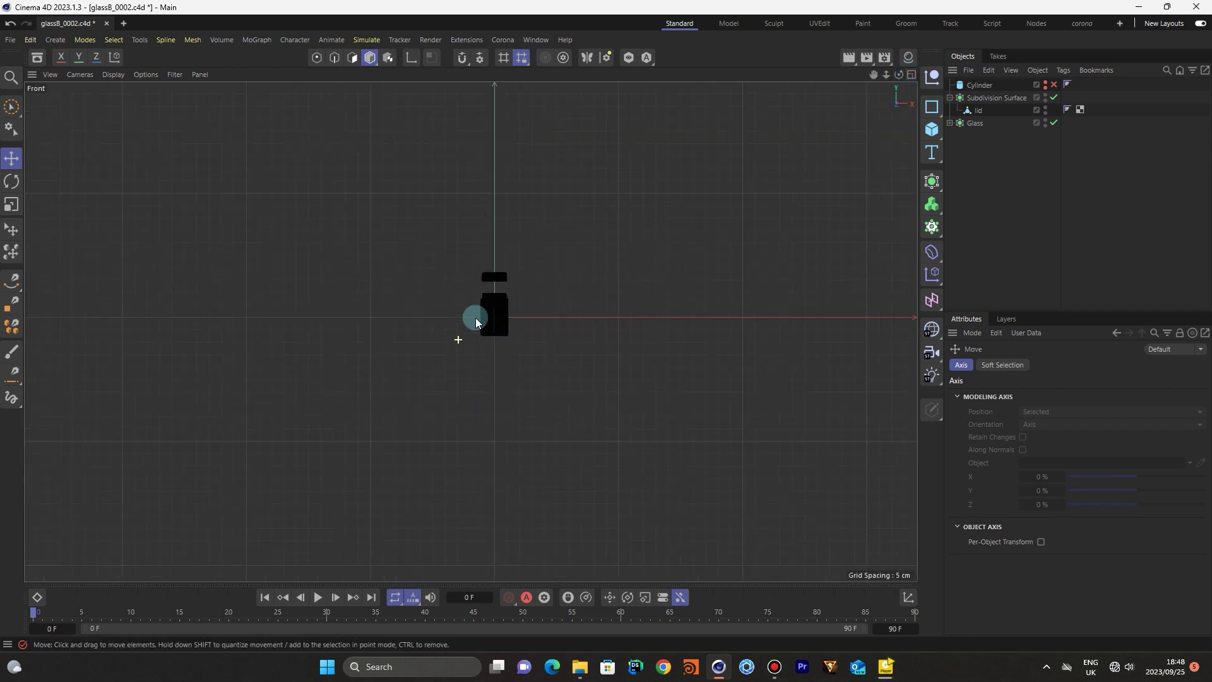
left_click(976, 99)
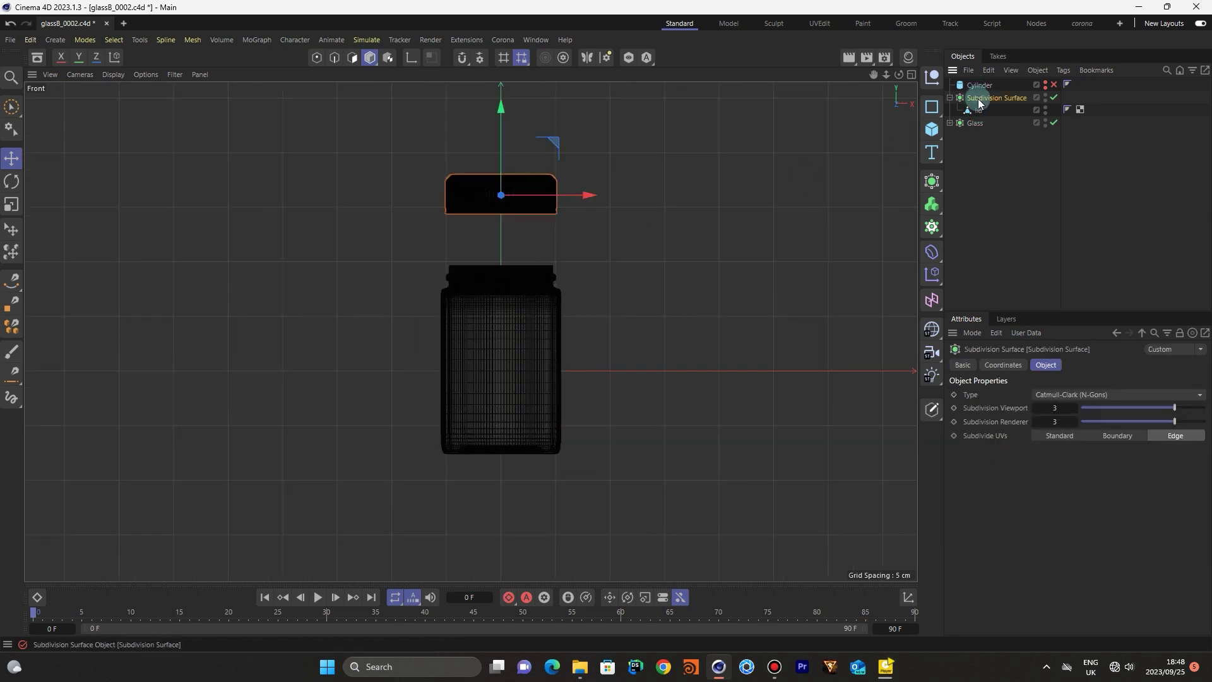
left_click_drag(499, 111, 502, 171)
Fine-tune the lid's height in the perspective view until its bottom rim meets the neck ring, and deselect it
left_click(913, 75)
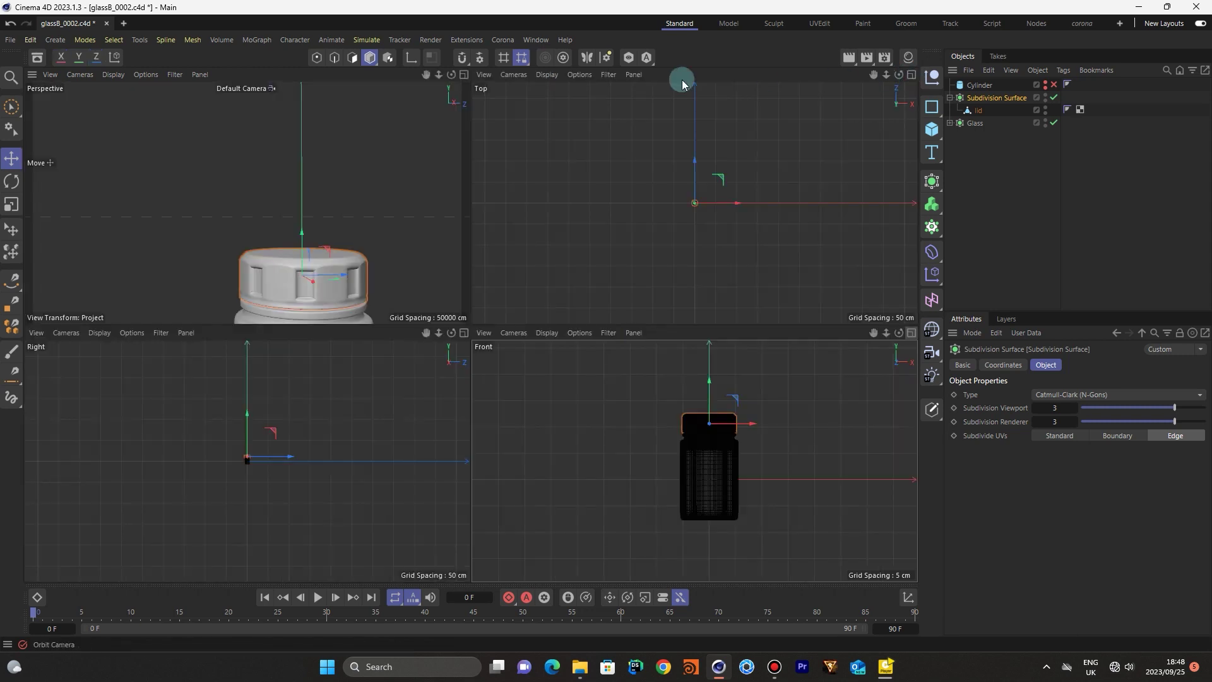
left_click(465, 75)
left_click_drag(873, 75, 771, 139)
scroll(558, 297, "up", 4)
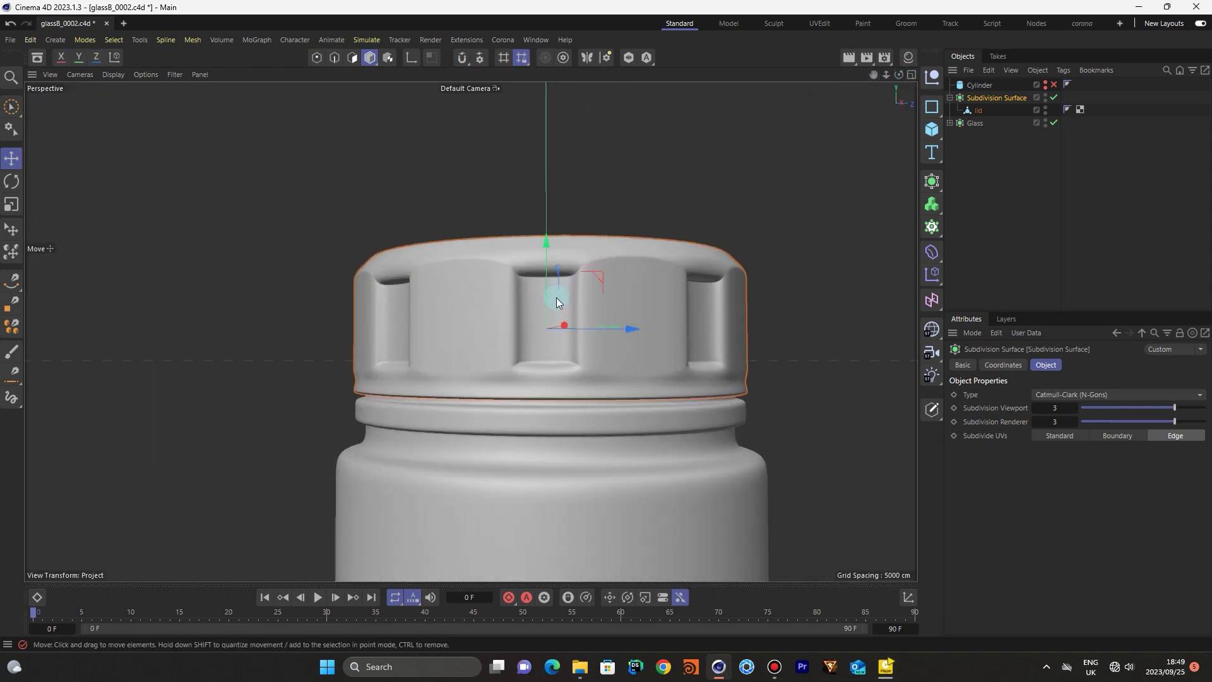
left_click_drag(900, 74, 858, 90)
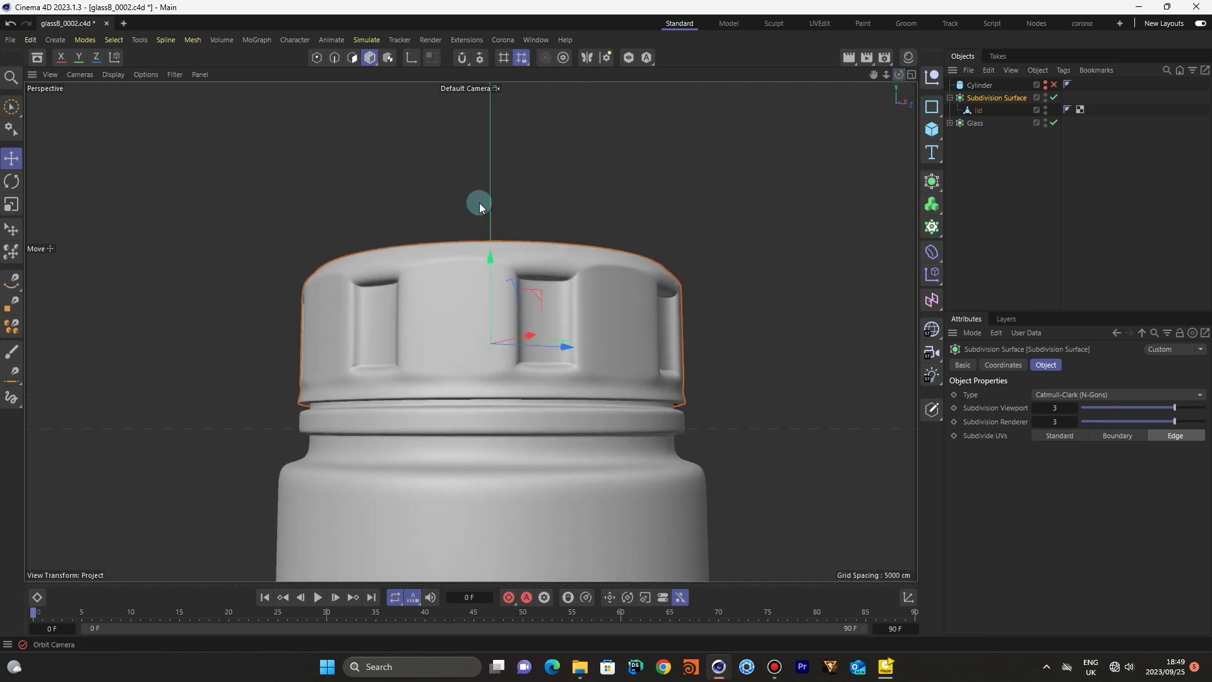
left_click_drag(490, 256, 492, 266)
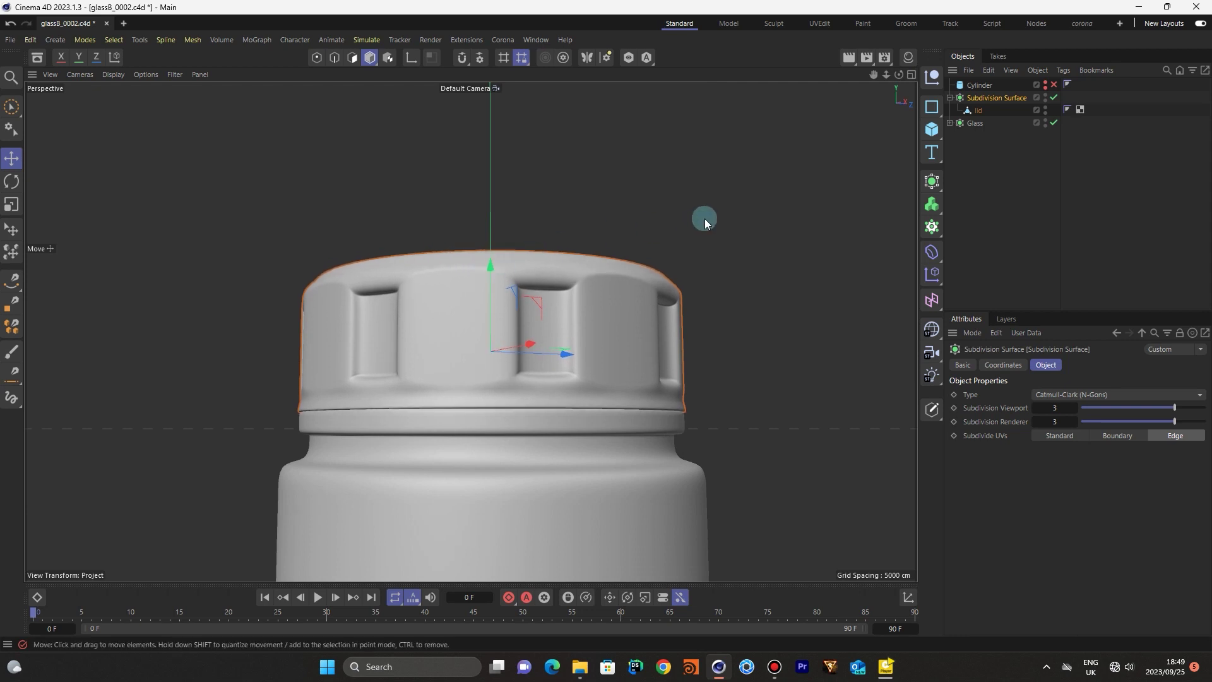
left_click(815, 145)
Examine the whole closed bottle from several angles
left_click_drag(886, 75, 575, 79)
left_click_drag(471, 331, 911, 180)
left_click_drag(874, 75, 586, 245)
scroll(467, 325, "up", 4)
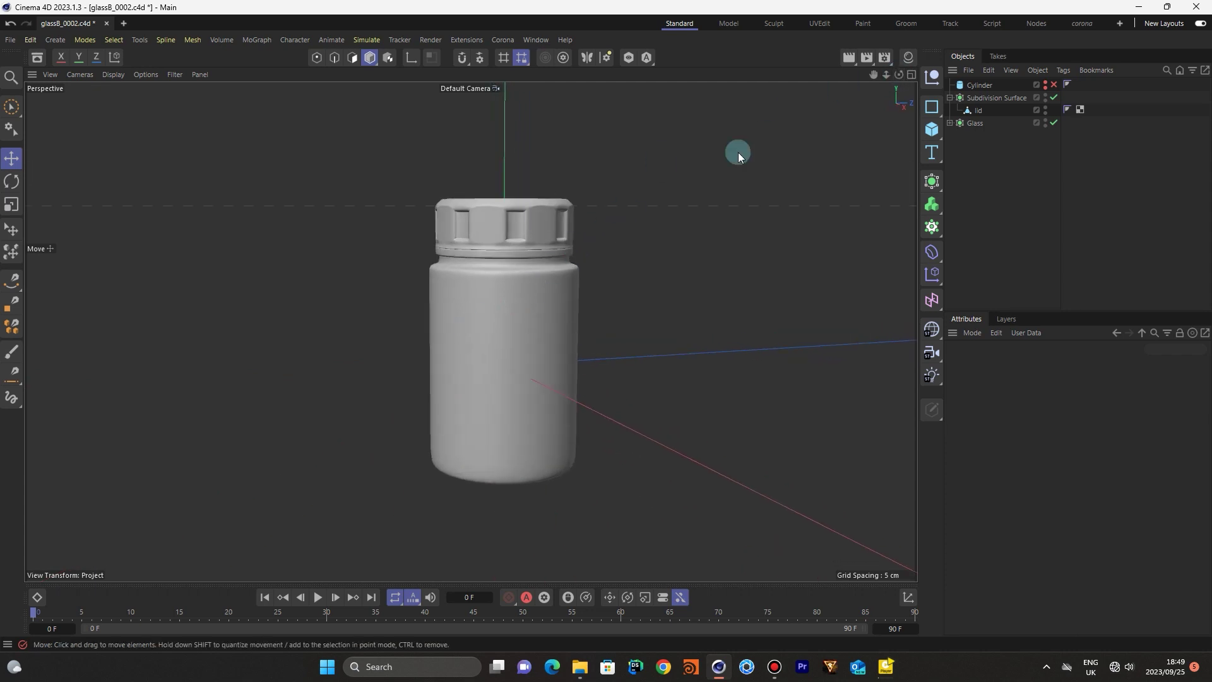
mouse_move(898, 72)
left_mouse_down()
mouse_move(470, 330)
mouse_move(901, 76)
left_mouse_up()
left_click(677, 229)
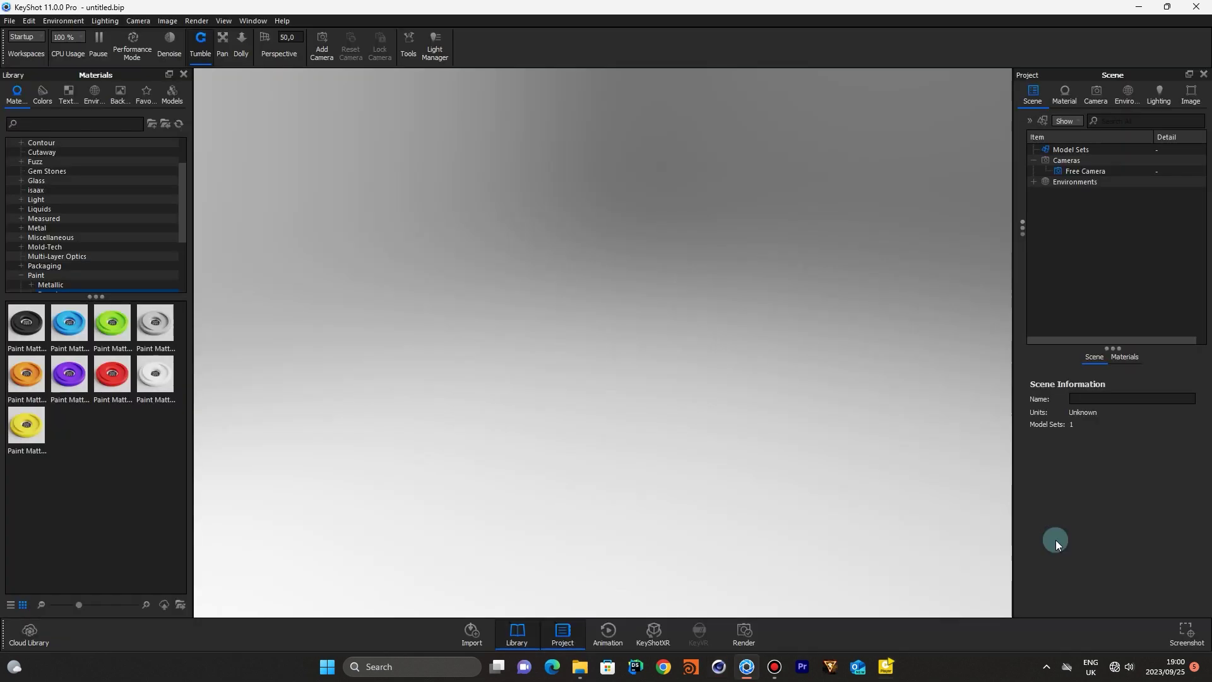
In KeyShot, import glassB_0008.fbx into the Default model set with Center Geometry, Snap to Ground and Y up orientation
left_click(579, 667)
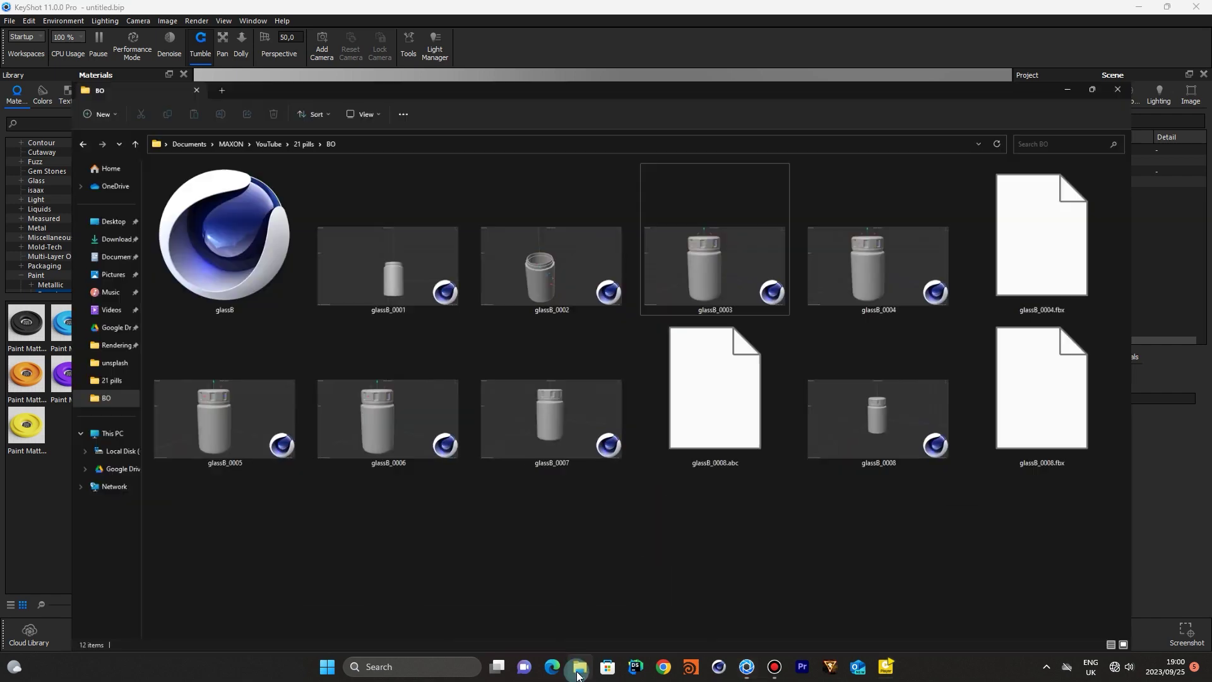
left_click(1077, 389)
left_click_drag(1107, 385, 635, 388)
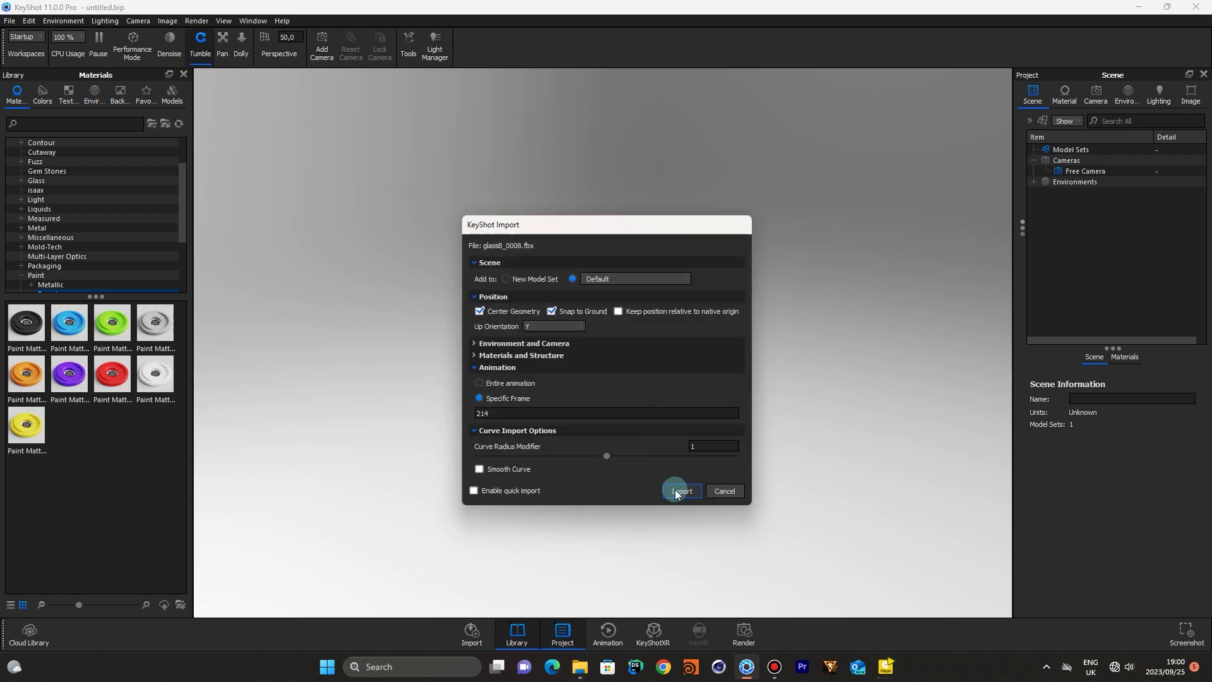
left_click(676, 490)
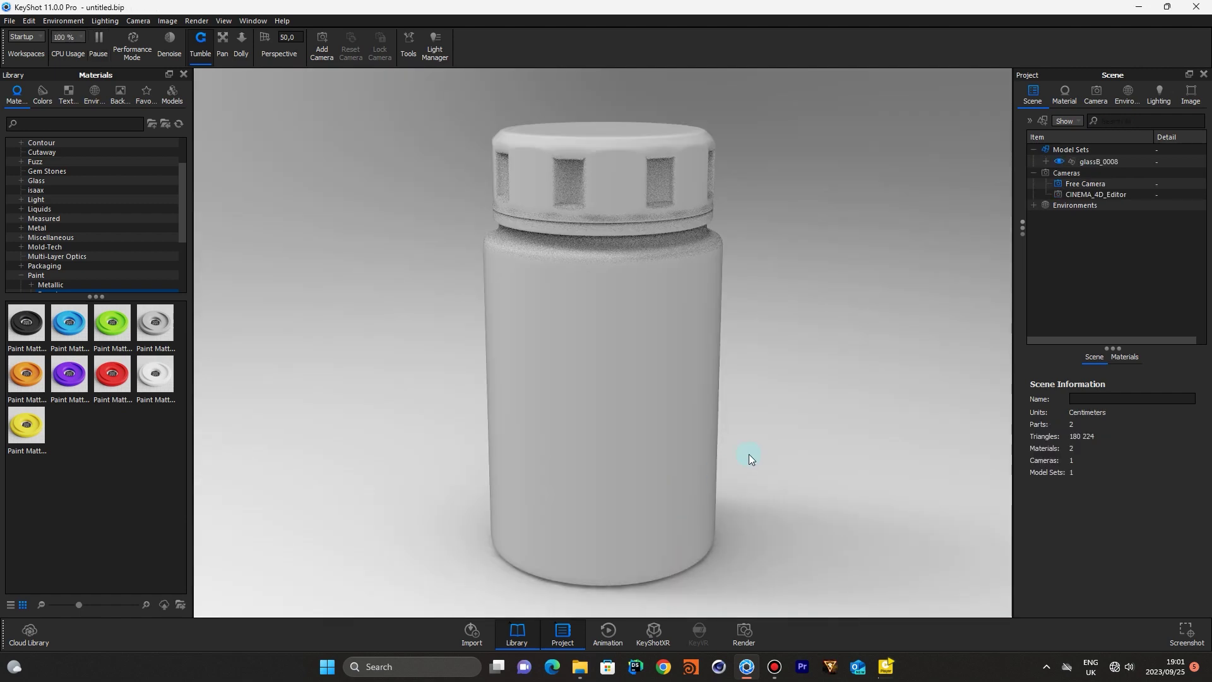
Check the imported model's separate lid and Glass parts by hiding the lid temporarily
scroll(749, 454, "up", 5)
scroll(749, 453, "down", 8)
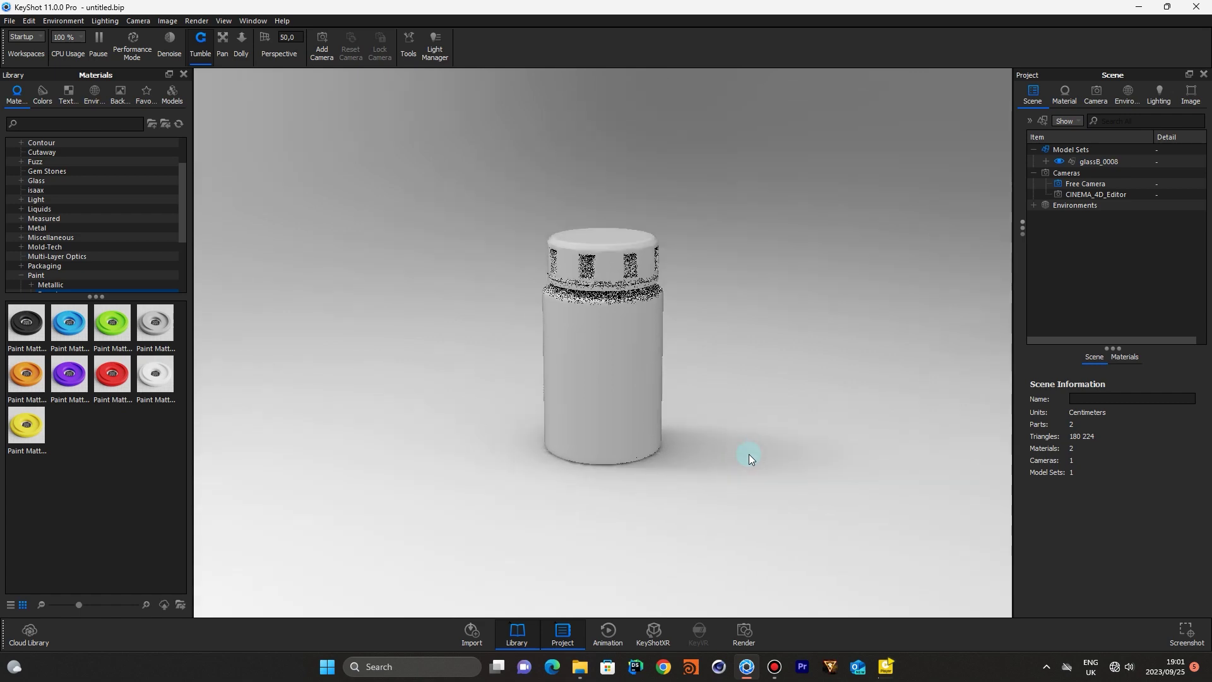
left_click_drag(774, 476, 704, 472)
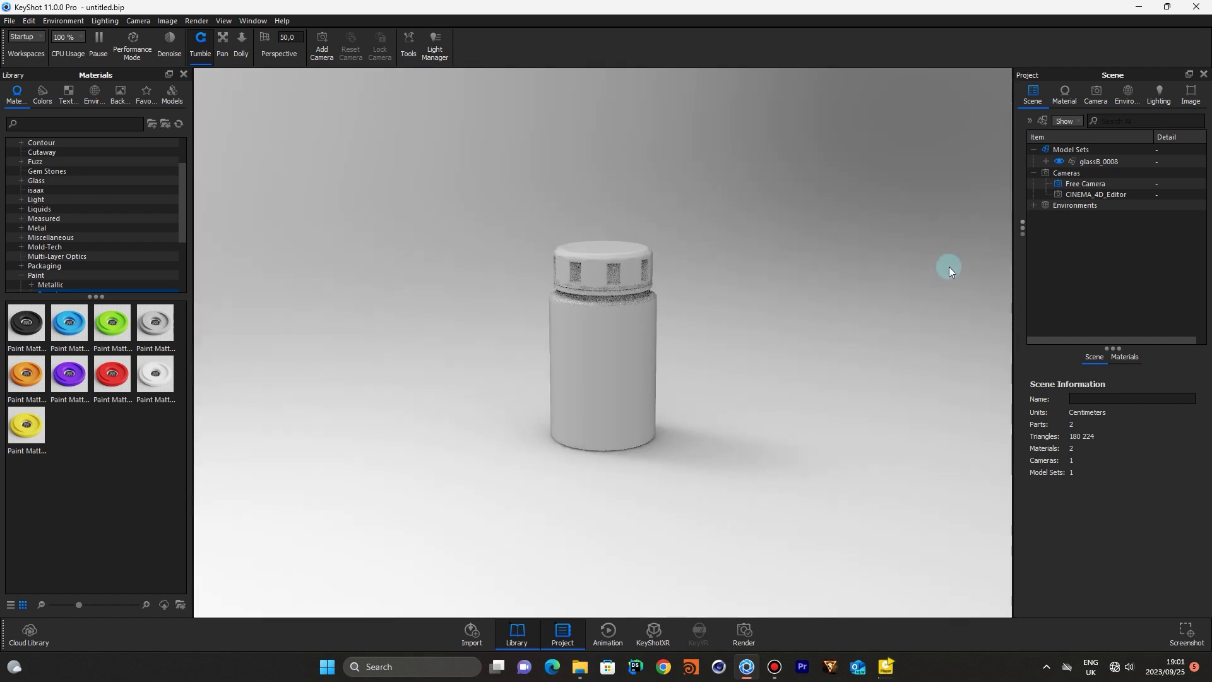
left_click(1065, 98)
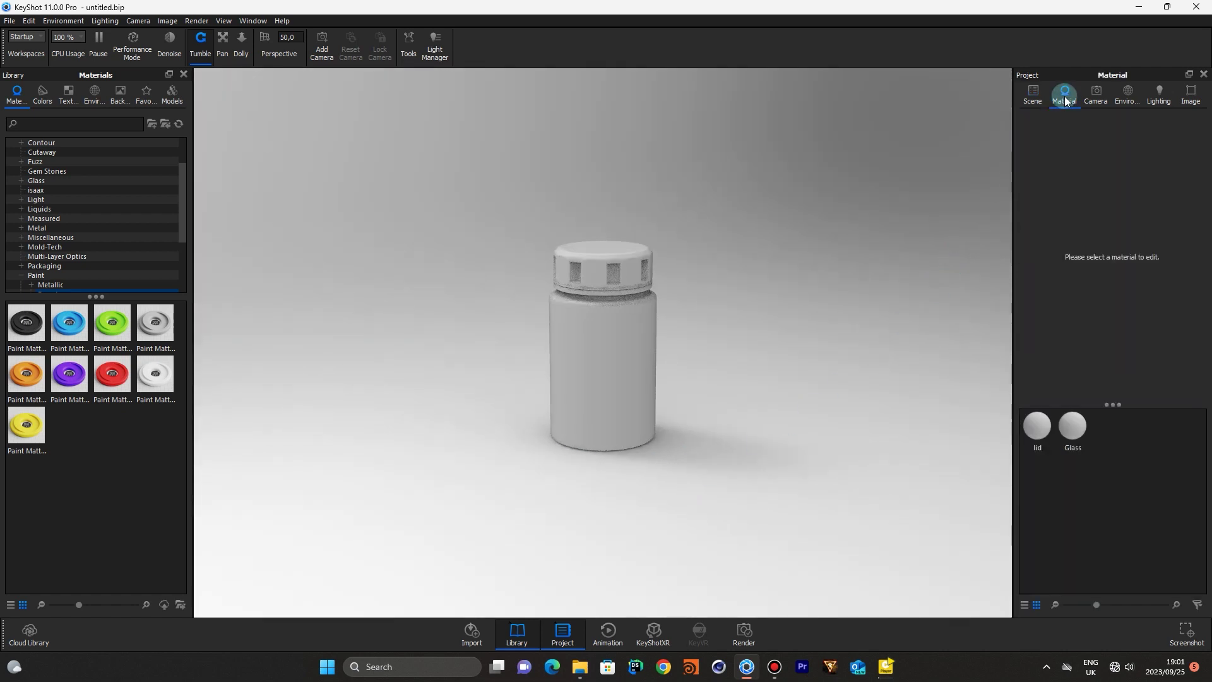
left_click(1033, 94)
left_click(1047, 163)
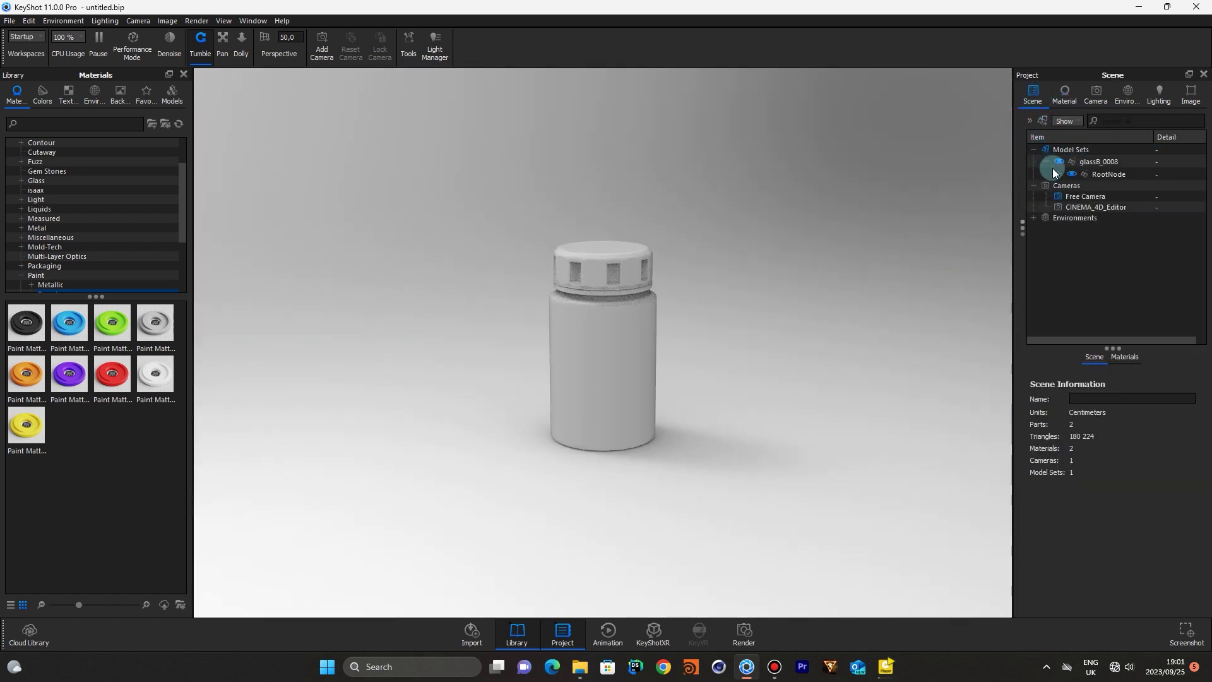
left_click(1059, 174)
left_click(1084, 187)
left_click(1112, 199)
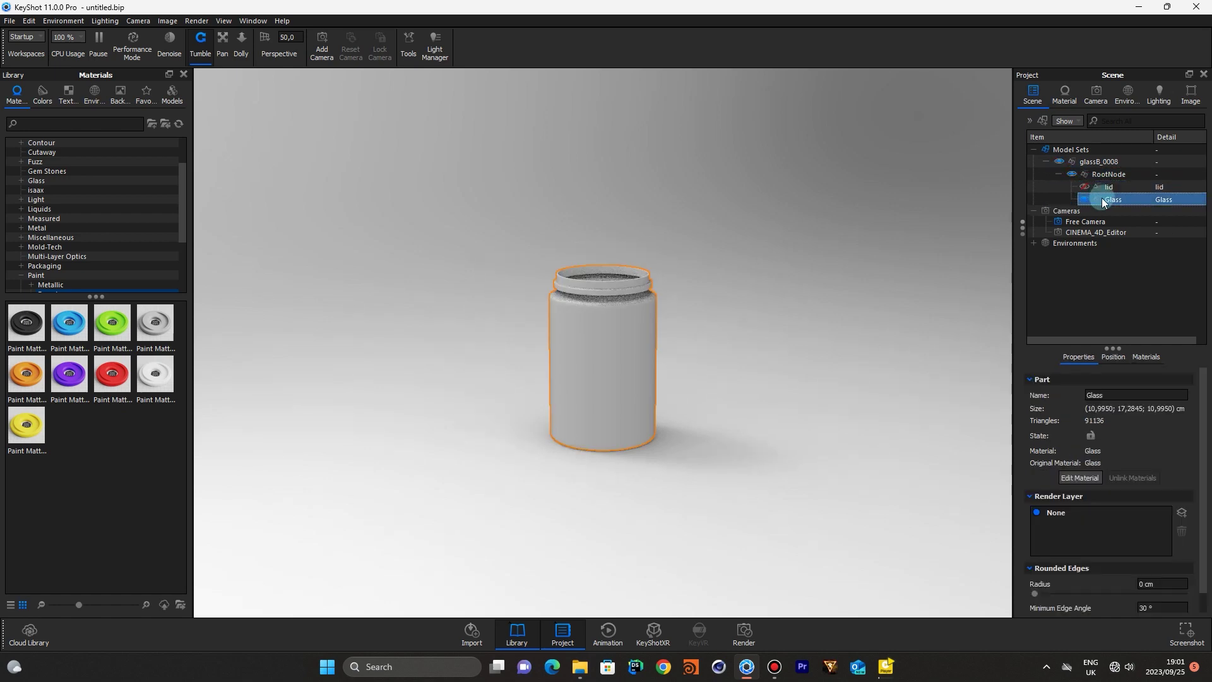
left_click(1084, 187)
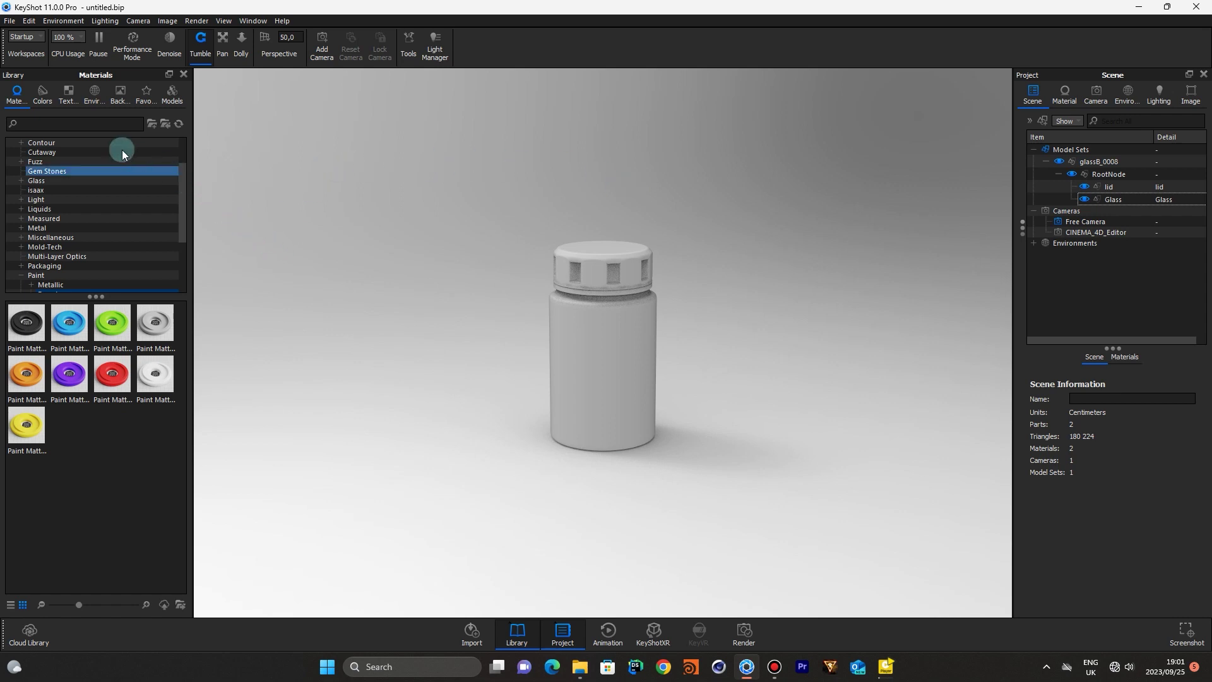
Apply the Aversis_Bathroom_3k interior environment to the scene
left_click(93, 103)
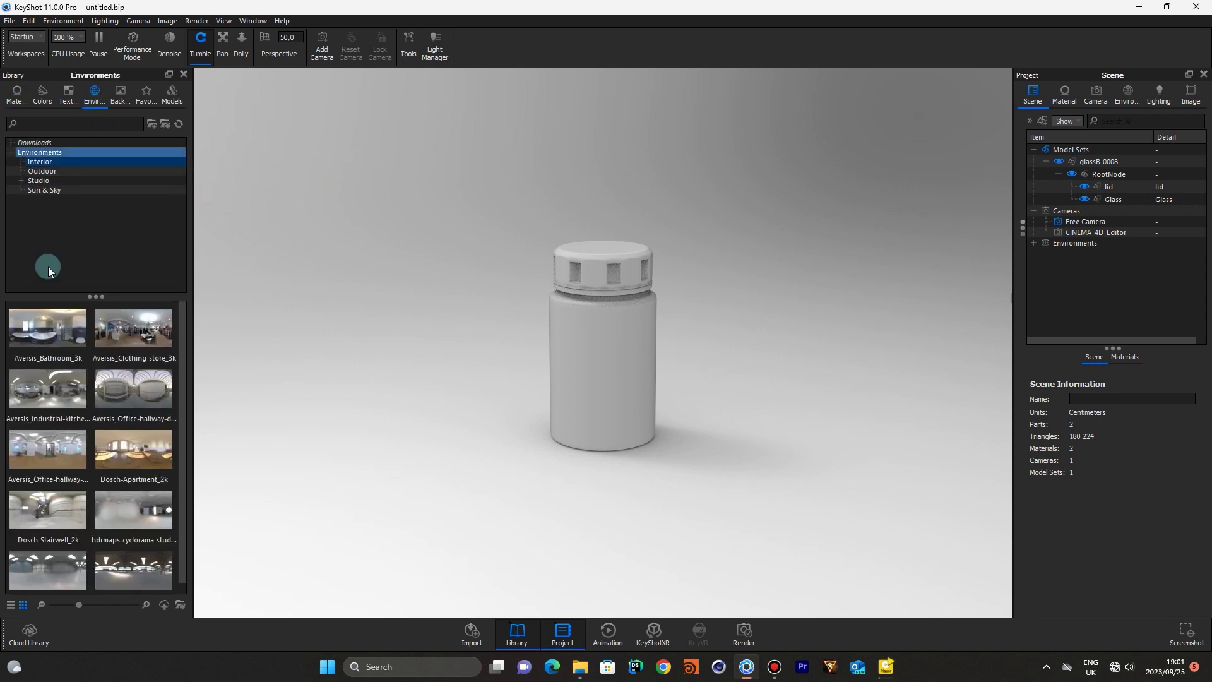
left_click(34, 347)
left_click_drag(45, 336, 433, 161)
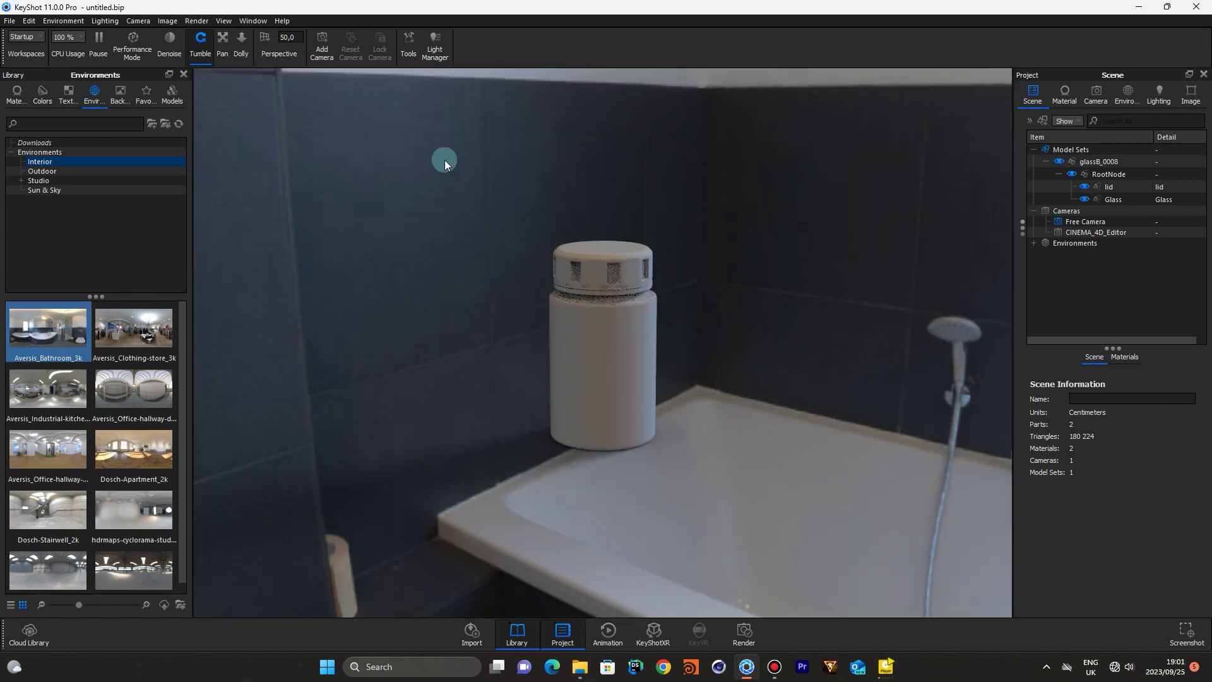
Choose the Product lighting preset with Caustics enabled, and turn on Ground Reflections for the environment
left_click(1152, 99)
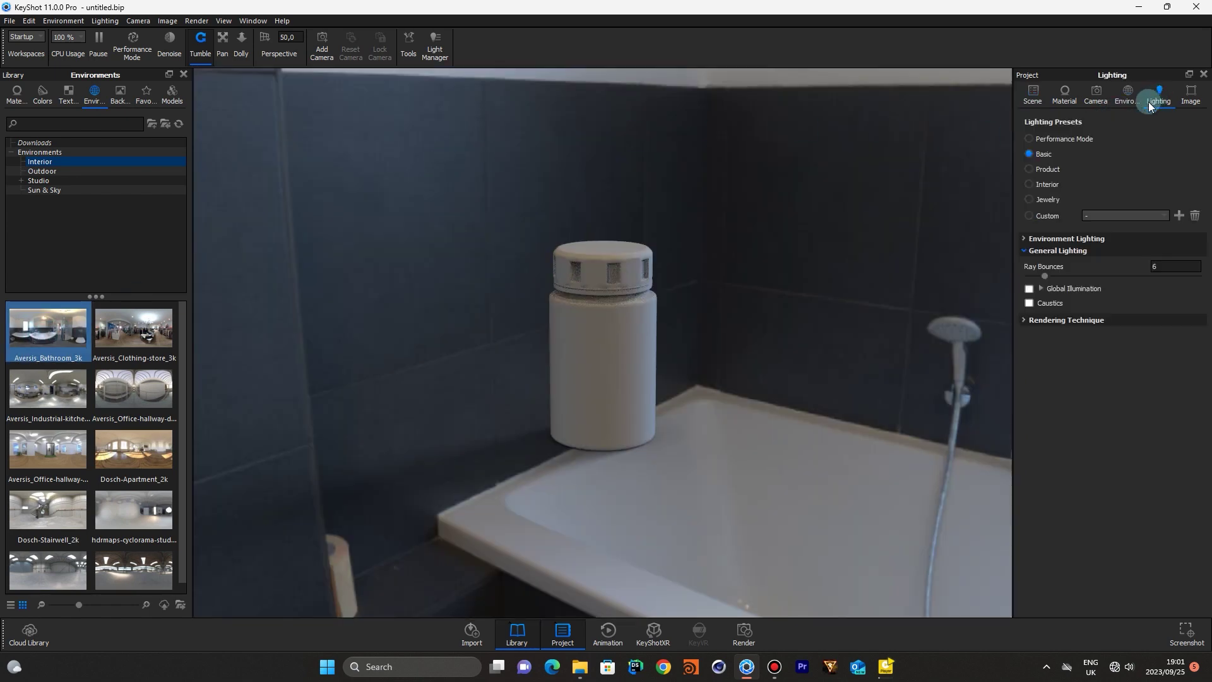
left_click(1032, 171)
left_click(1030, 304)
left_click(1115, 103)
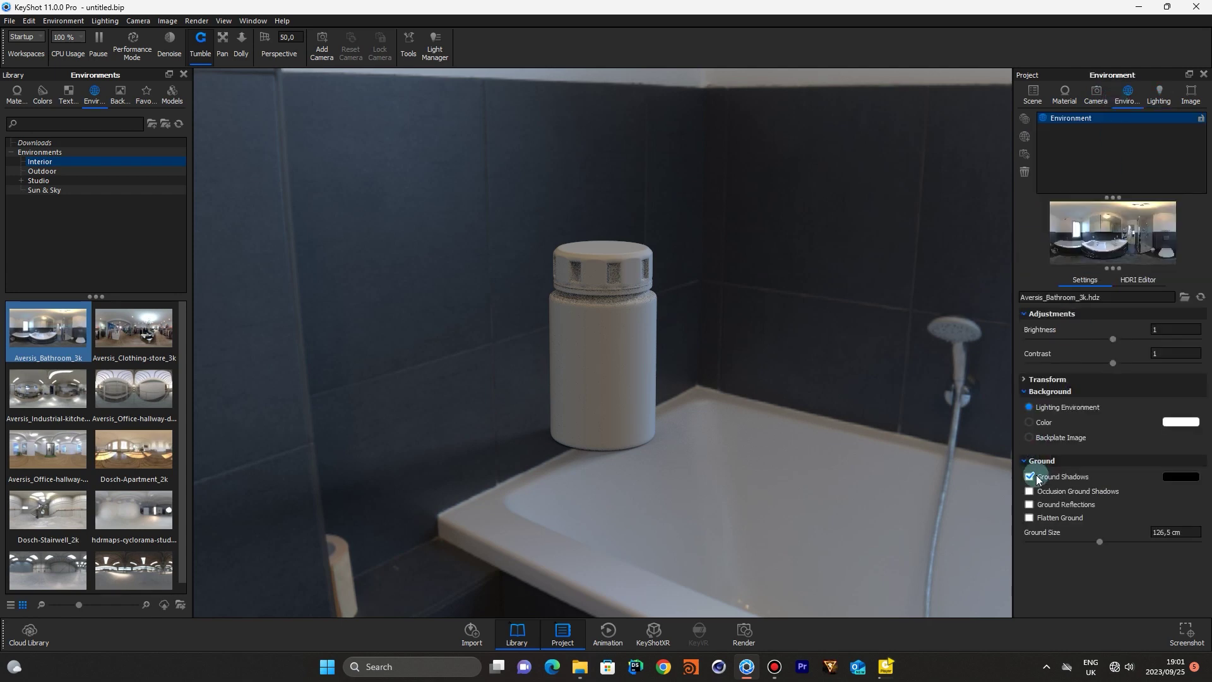
left_click(1030, 504)
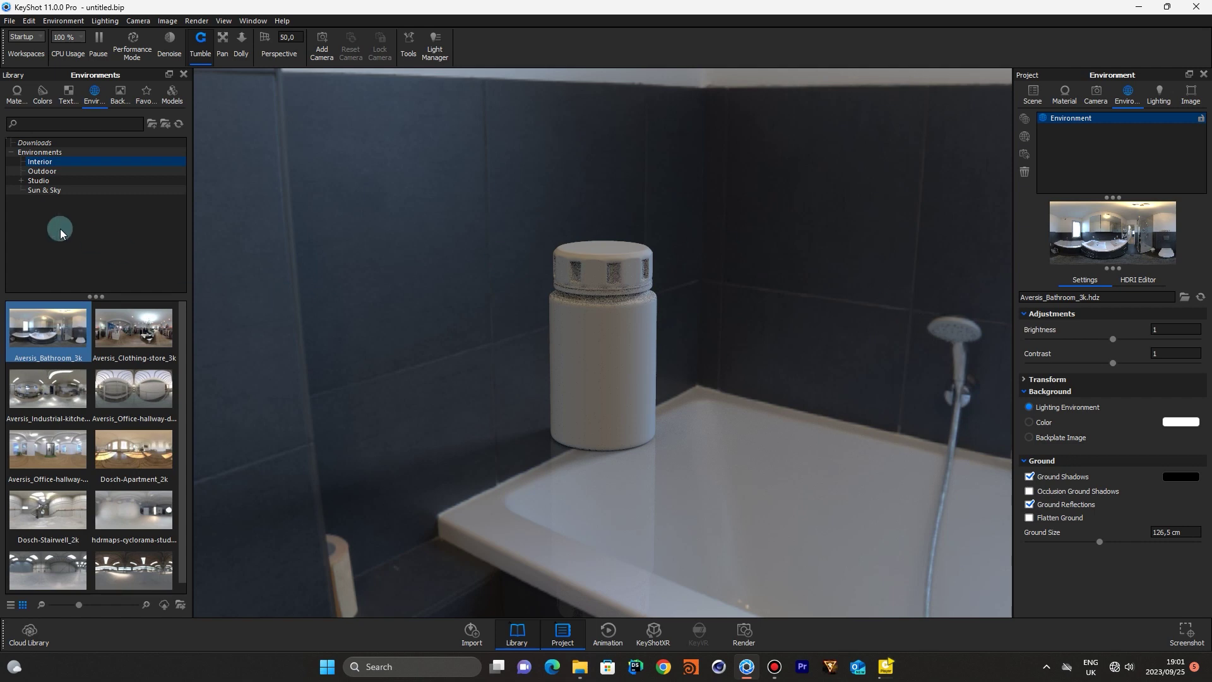
Apply the orange matte paint from the Rough paint materials to the lid, and collapse the Paint category
left_click(15, 95)
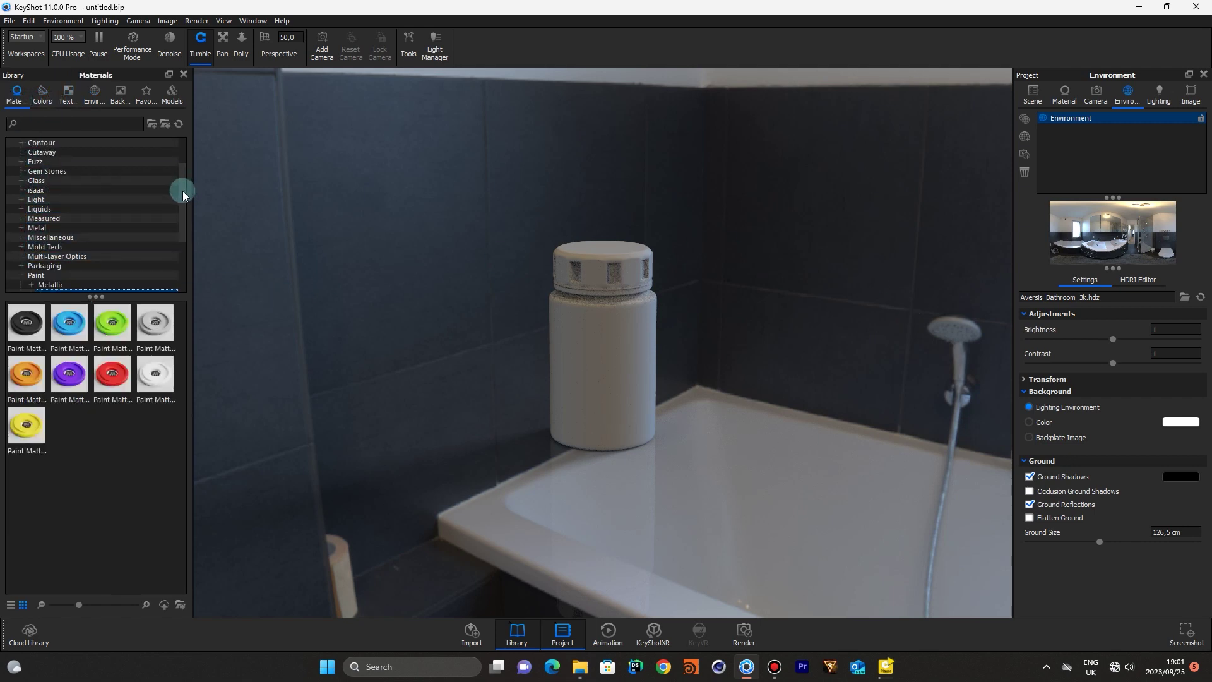
left_click_drag(183, 192, 184, 208)
left_click(39, 228)
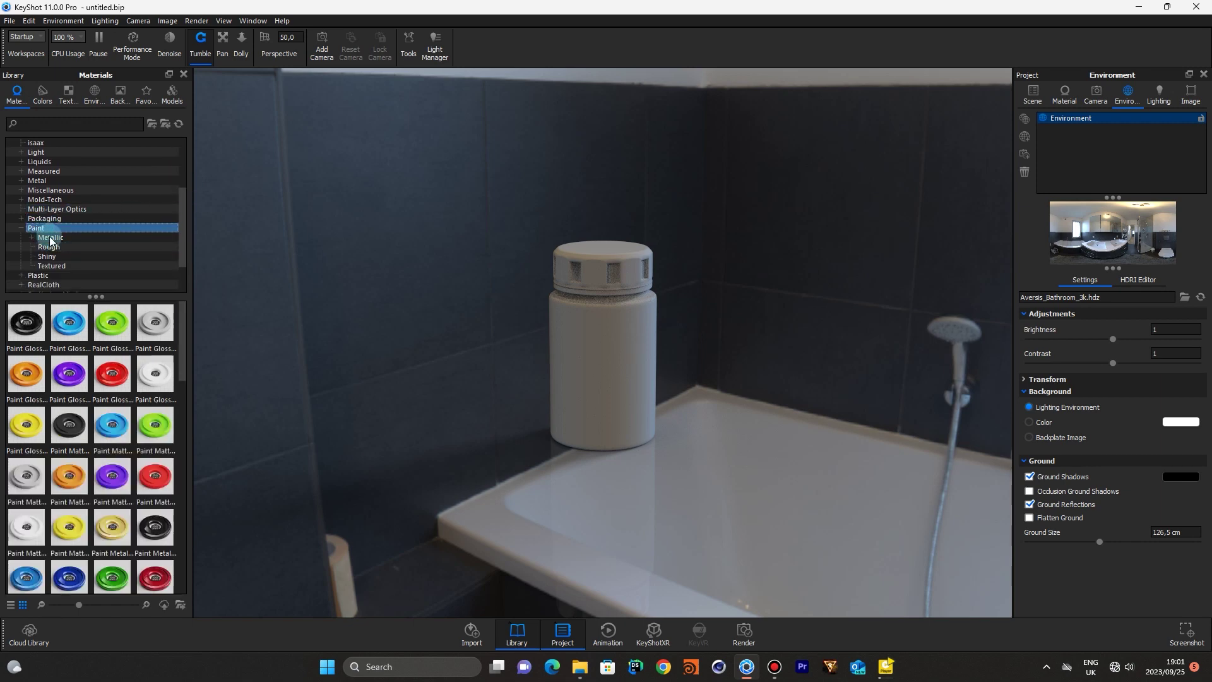
left_click(51, 247)
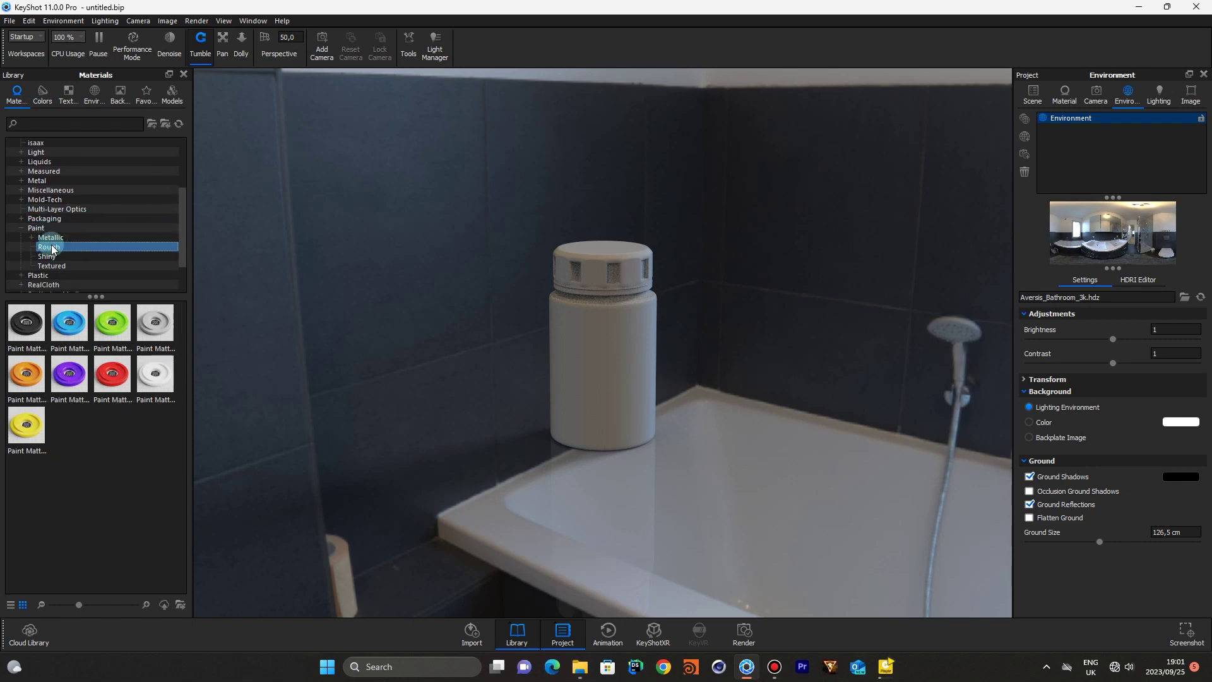
left_click(36, 377)
mouse_move(30, 377)
left_mouse_down()
mouse_move(282, 189)
mouse_move(615, 200)
mouse_move(631, 264)
left_mouse_up()
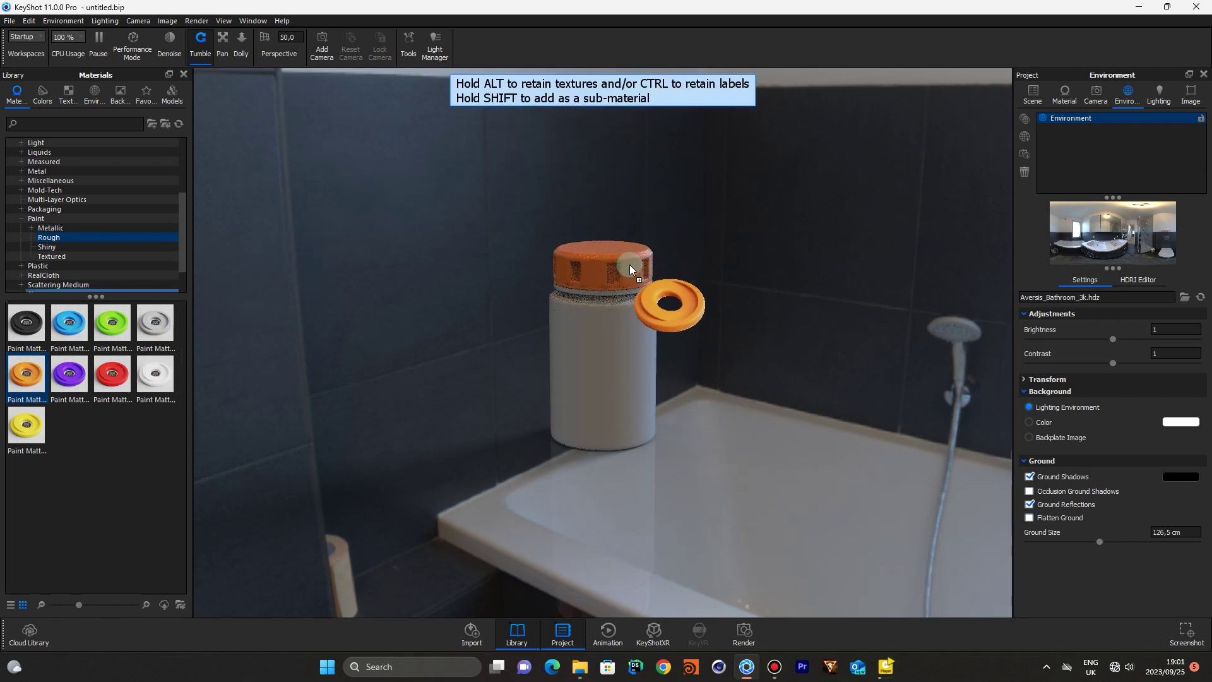
left_click_drag(631, 264, 630, 265)
left_click(129, 236)
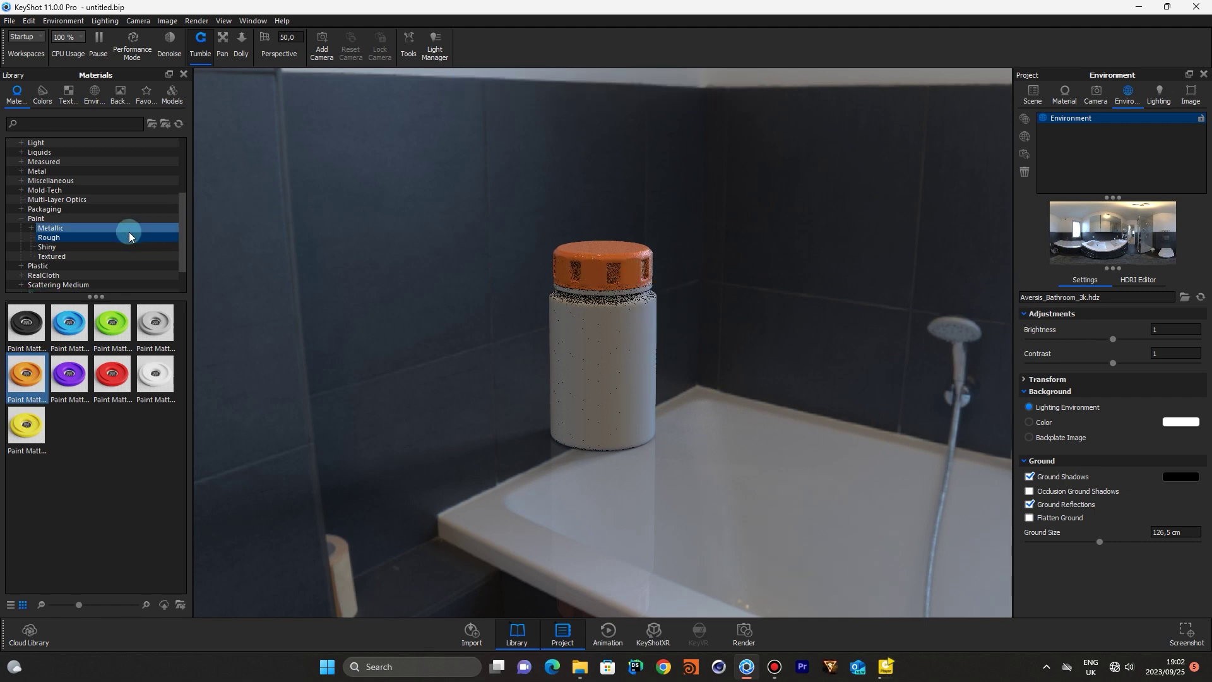
left_click(21, 218)
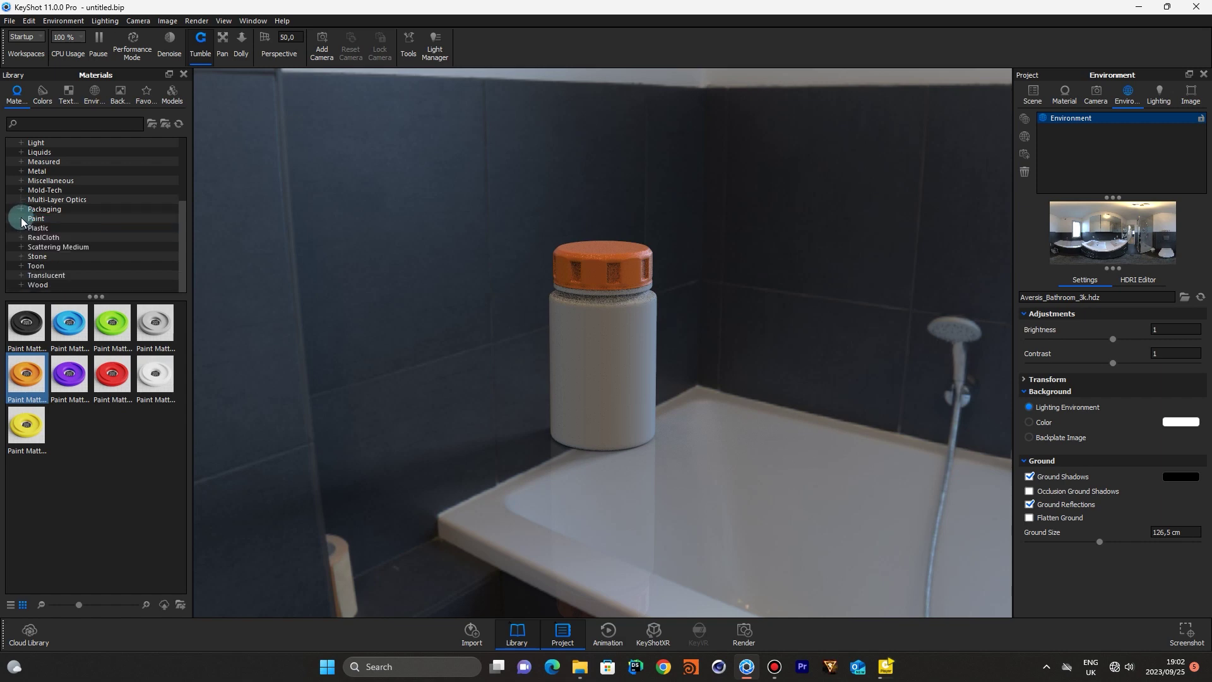
Apply the middle "Plastic Poly..." material from the second row of the Optical plastics to the bottle body
scroll(770, 327, "down", 3)
scroll(770, 327, "up", 4)
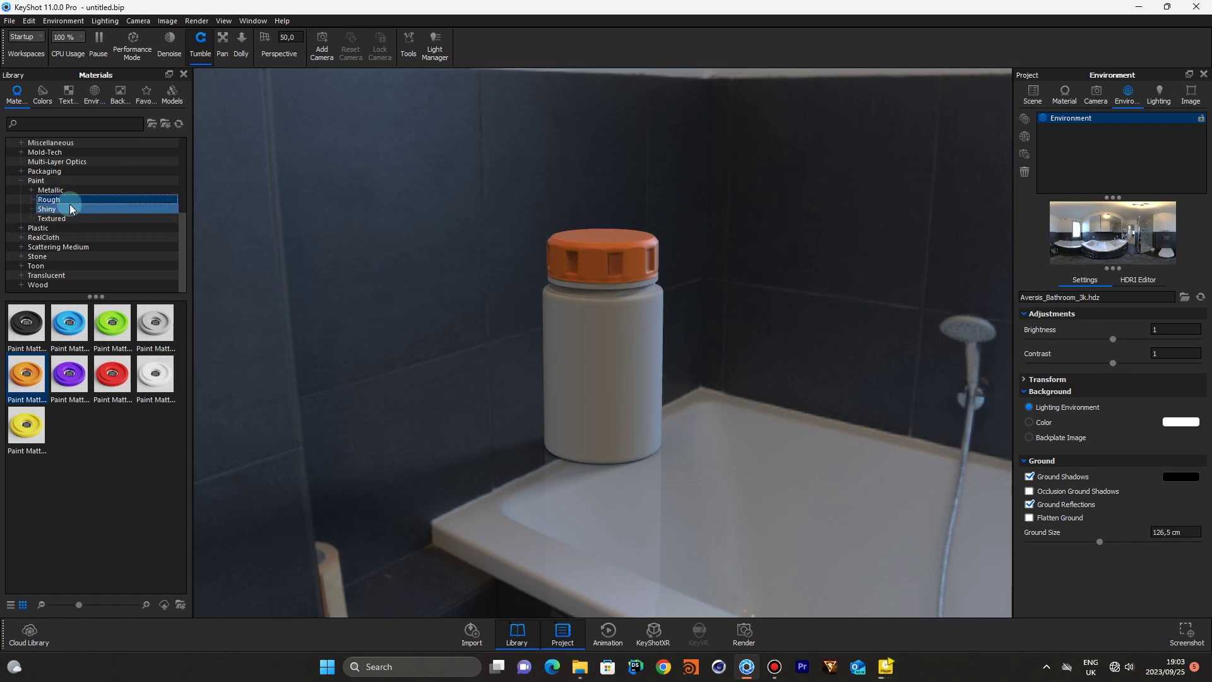
left_click(22, 181)
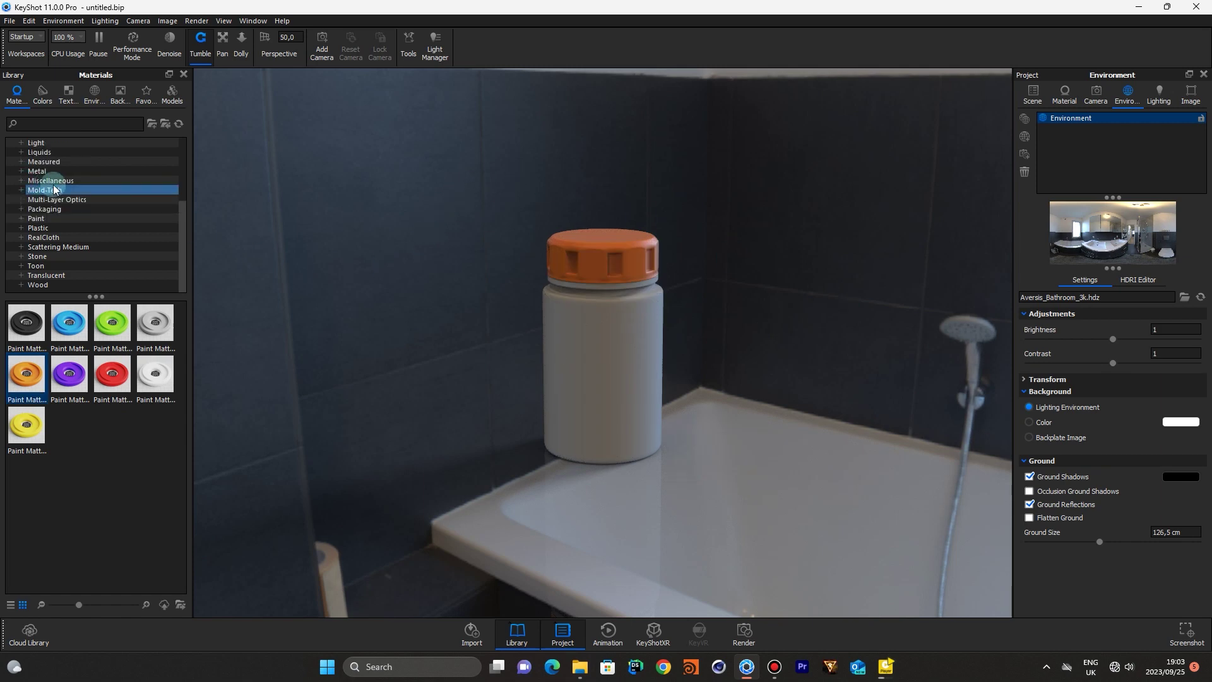
left_click(34, 227)
left_click(22, 227)
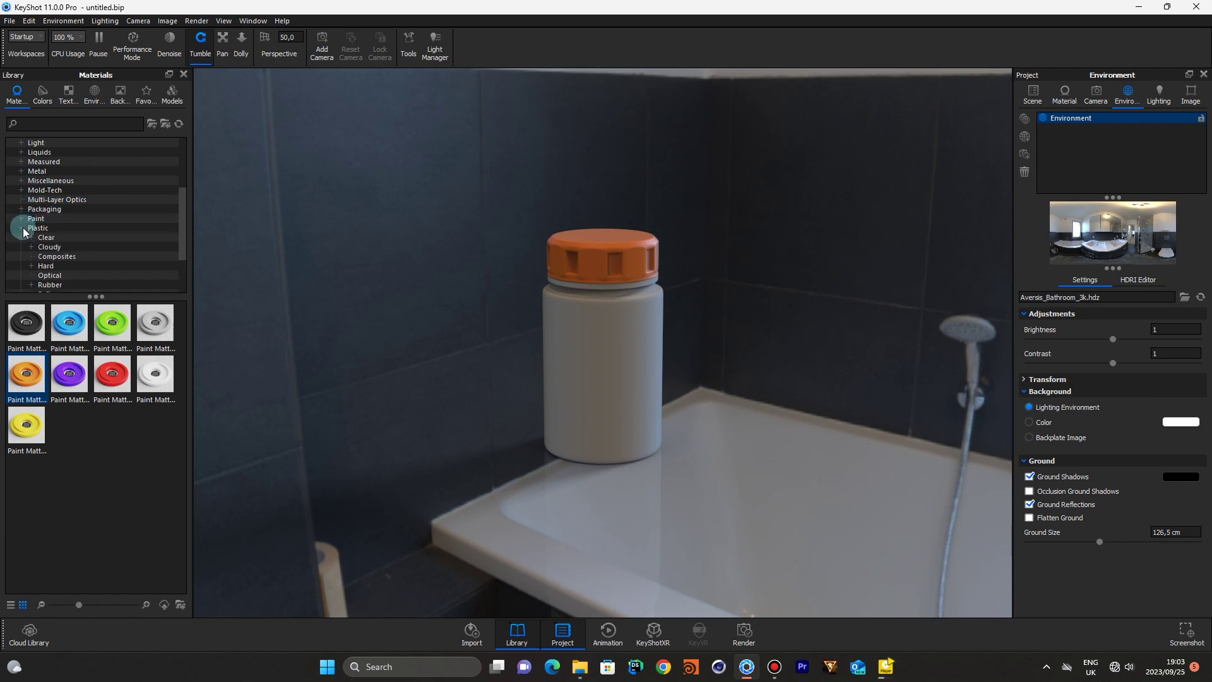
scroll(76, 246, "down", 1)
left_click(76, 230)
left_click(49, 247)
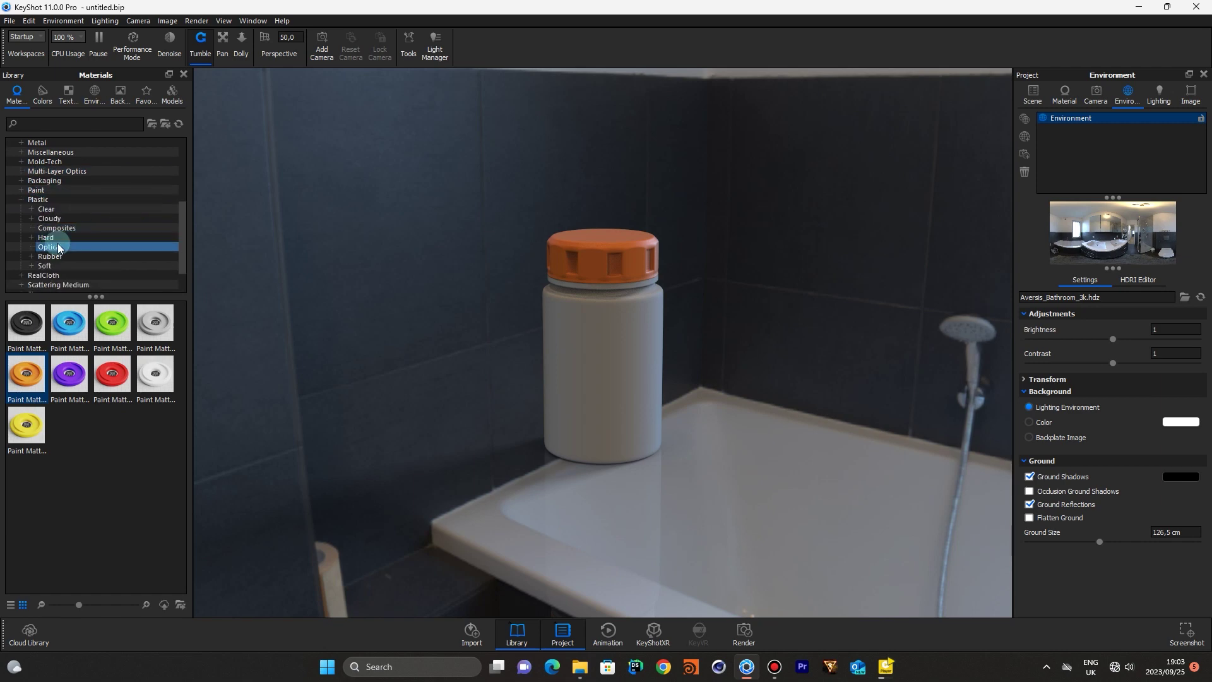
left_click(79, 385)
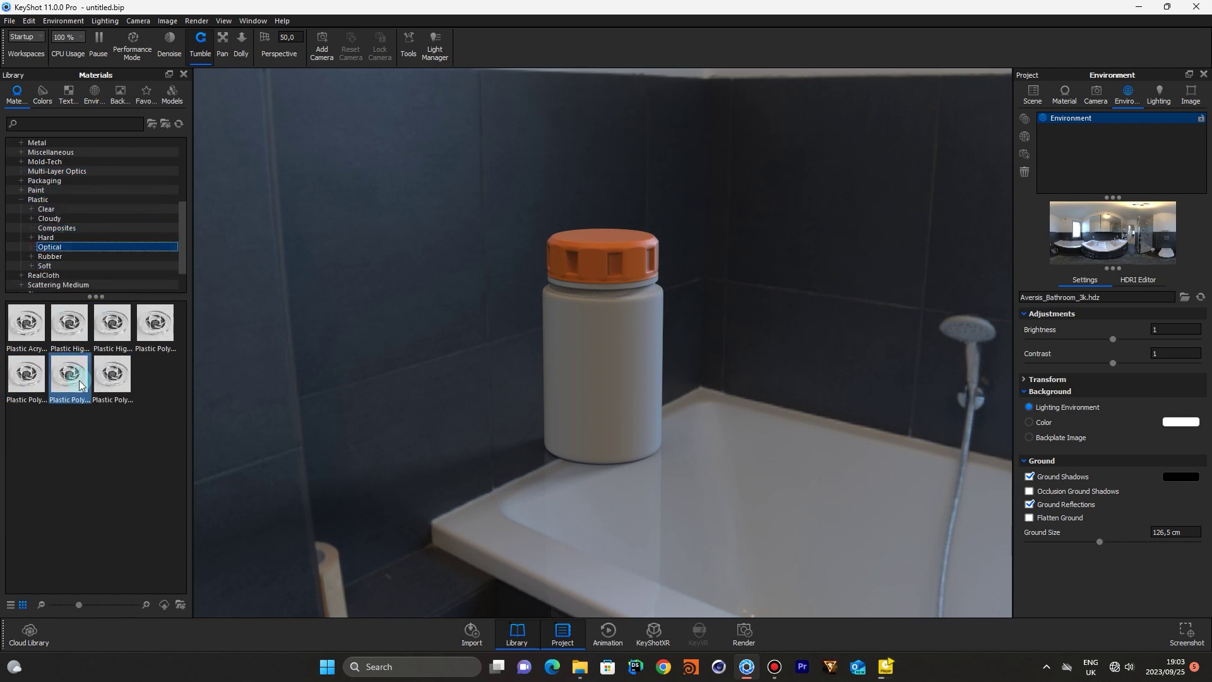
mouse_move(79, 385)
left_click_drag(73, 378, 591, 400)
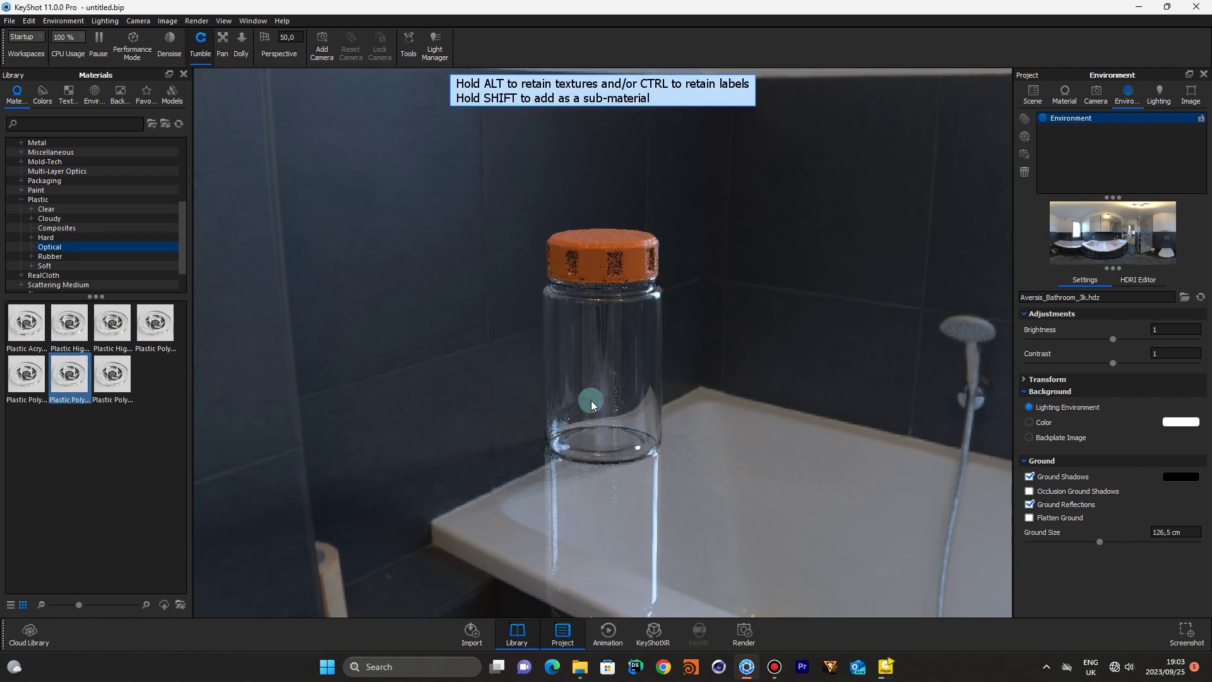
Switch the environment background to a solid colour and set it to dark grey #443E3E
left_click_drag(717, 391, 718, 379)
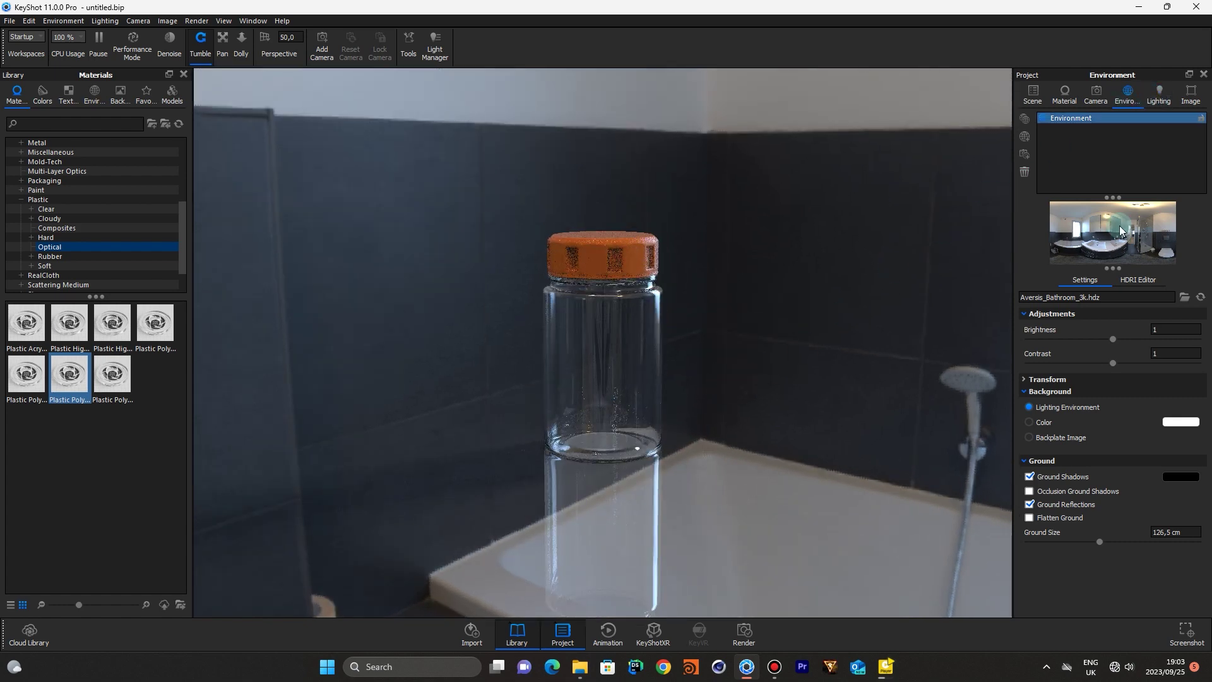
left_click(1032, 423)
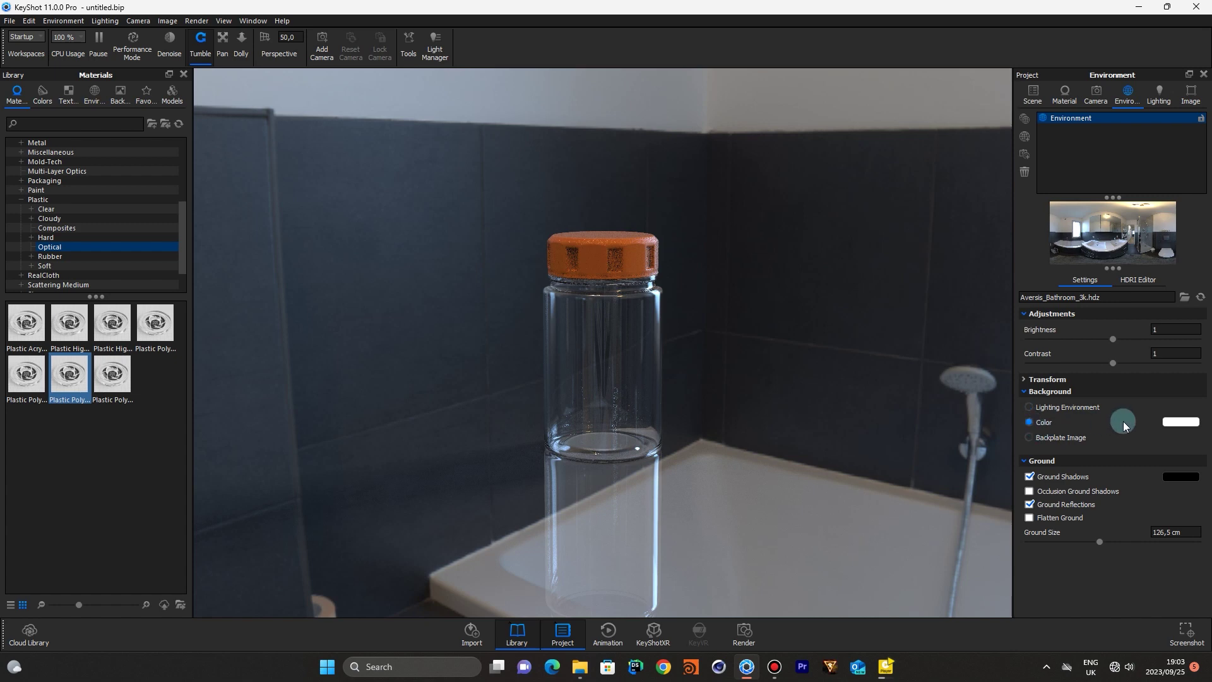
left_click(1176, 419)
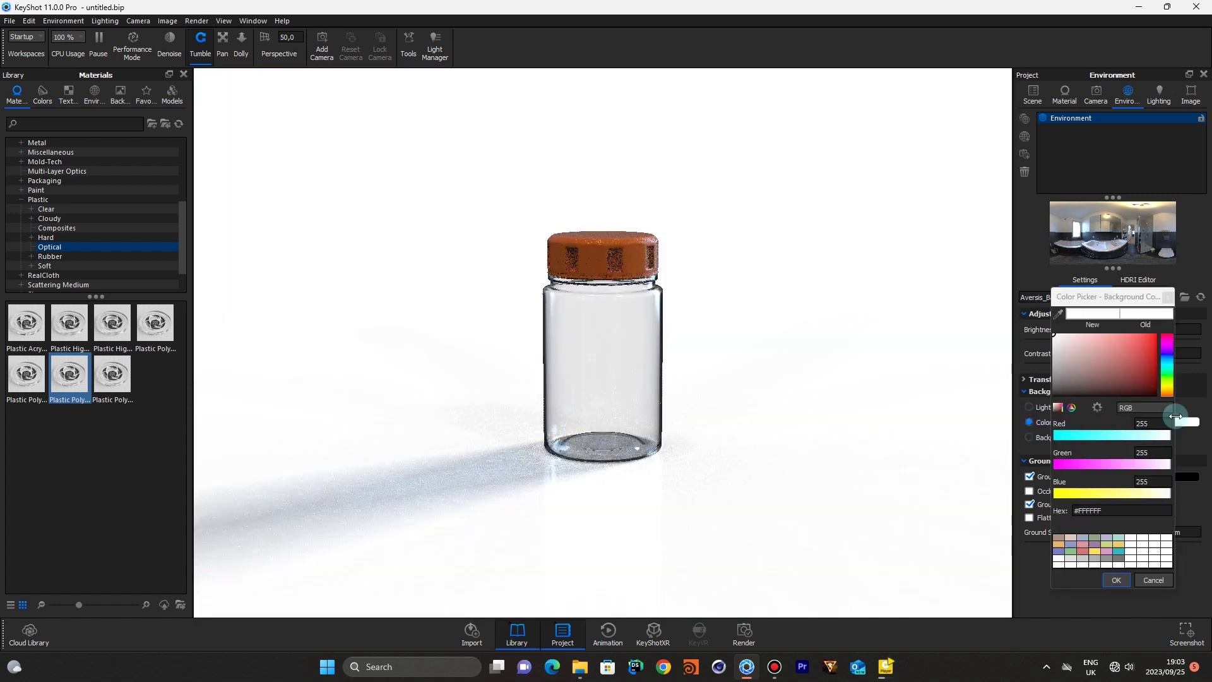
left_click(1069, 392)
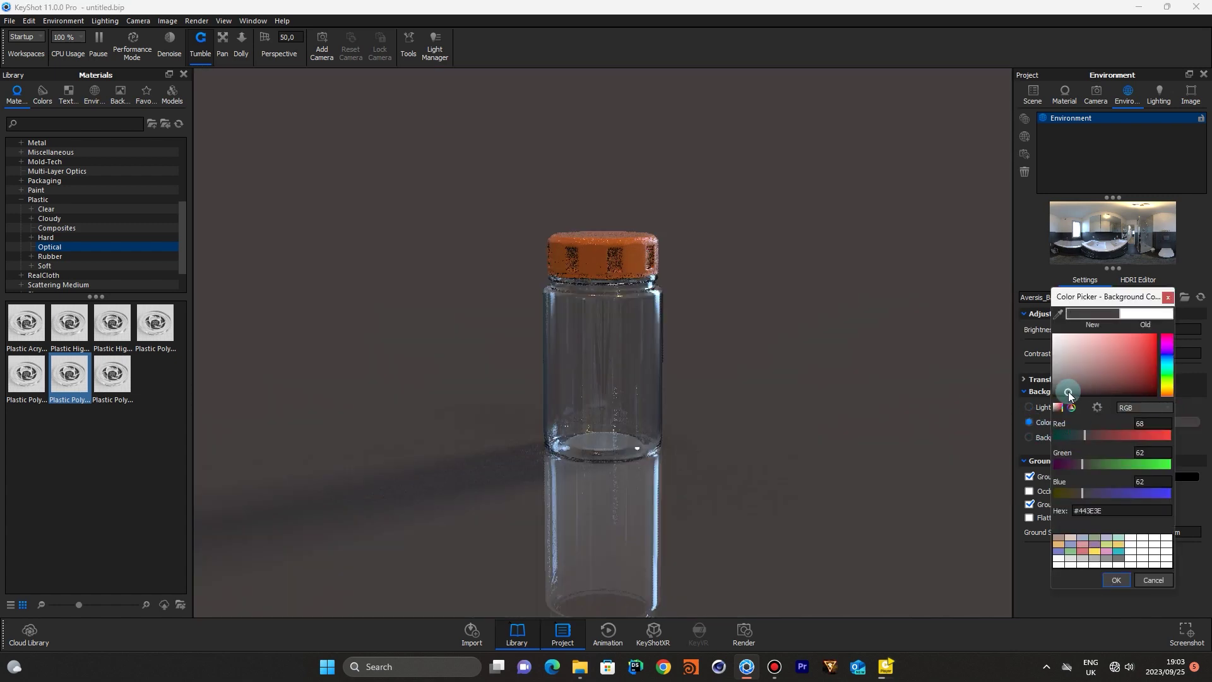
left_click(1117, 580)
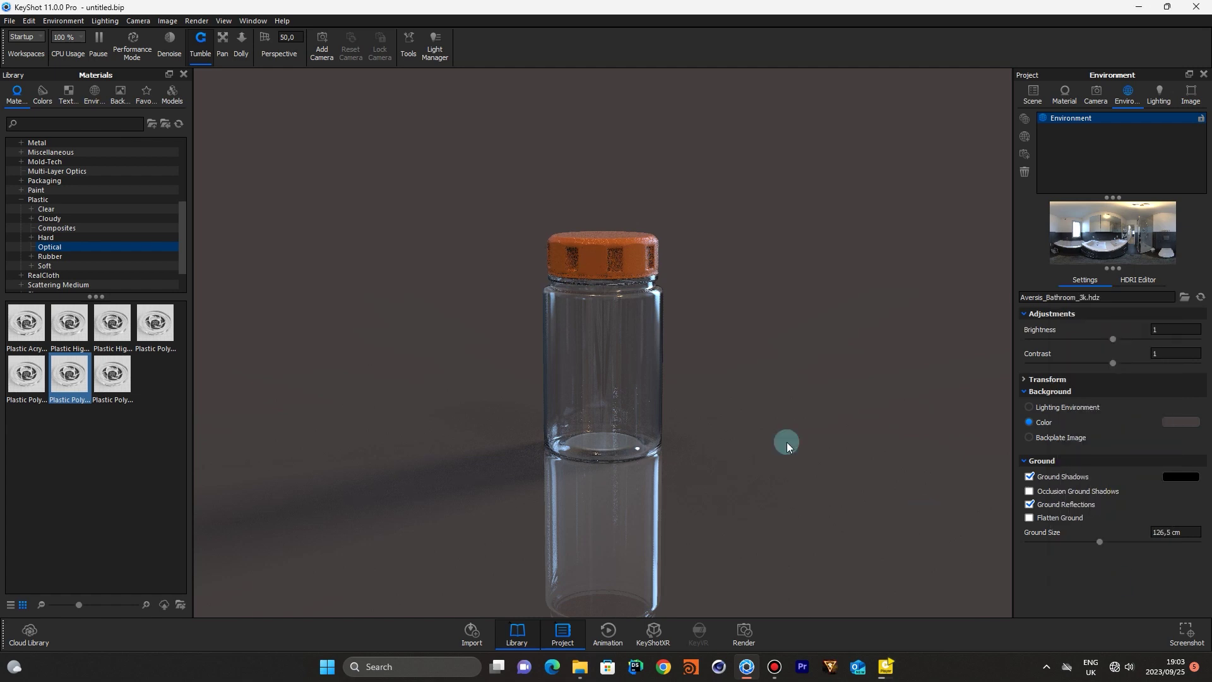
Examine the transparent bottle, its lid and its ground reflection from several angles and distances
left_click(222, 46)
left_click_drag(715, 379, 714, 315)
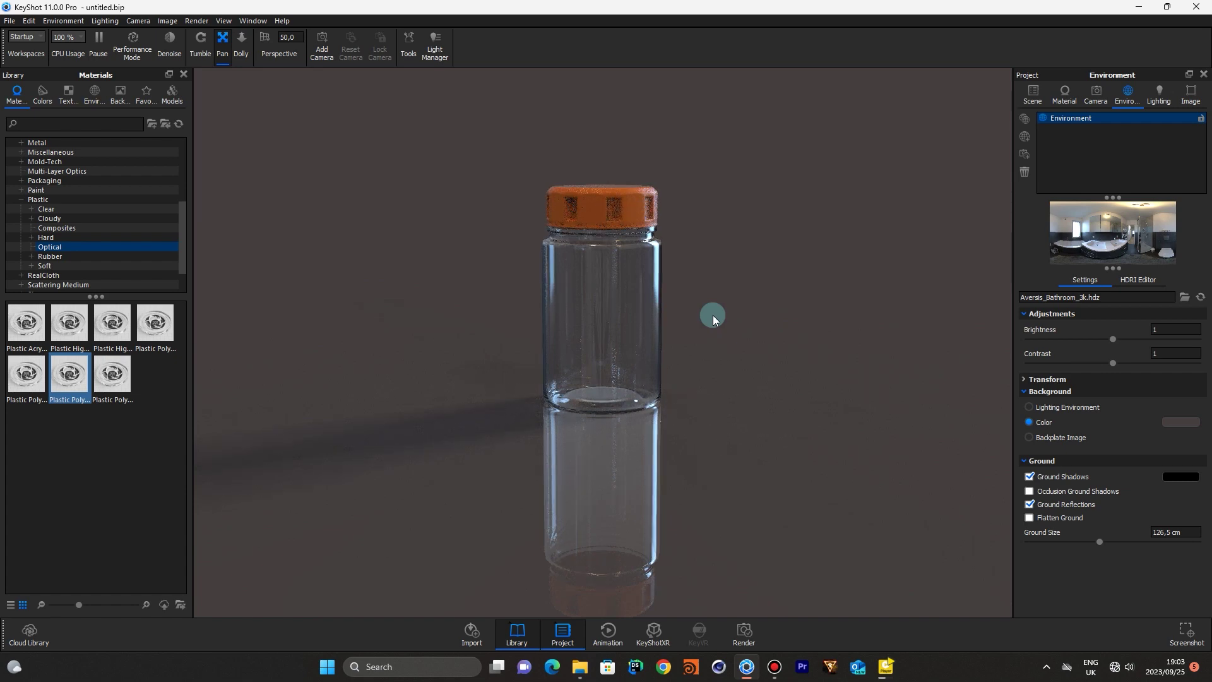
left_click_drag(813, 358, 815, 346)
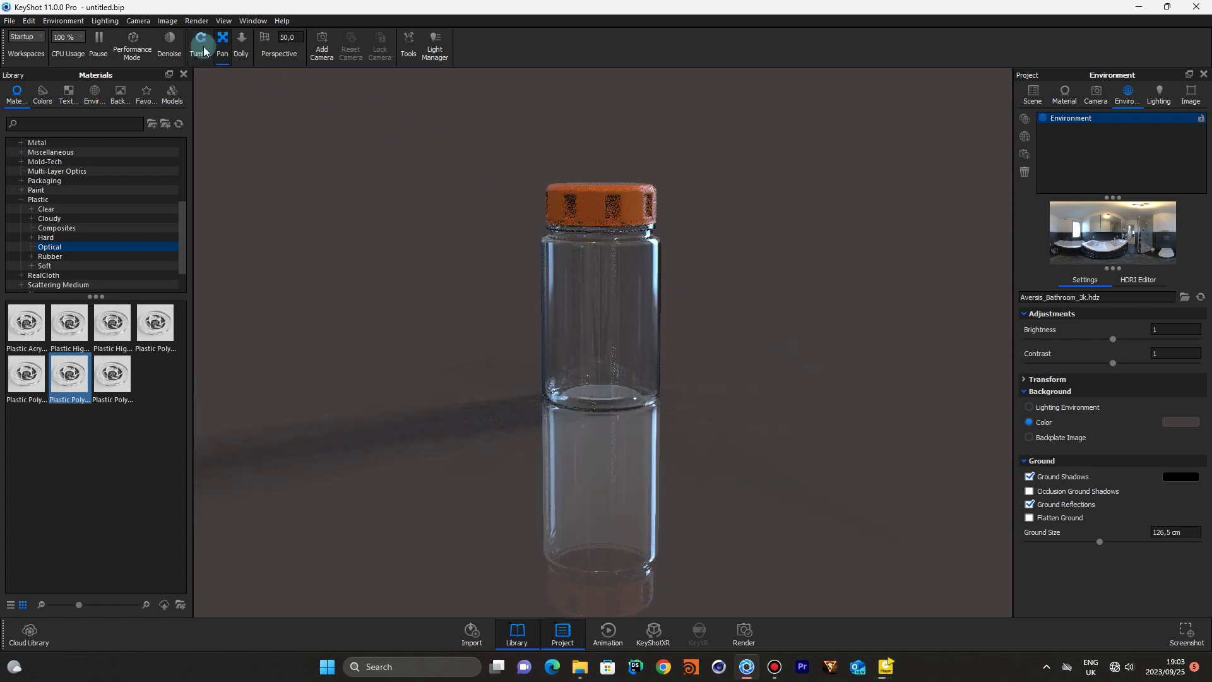
scroll(778, 346, "down", 3)
scroll(776, 345, "up", 1)
scroll(779, 333, "up", 3)
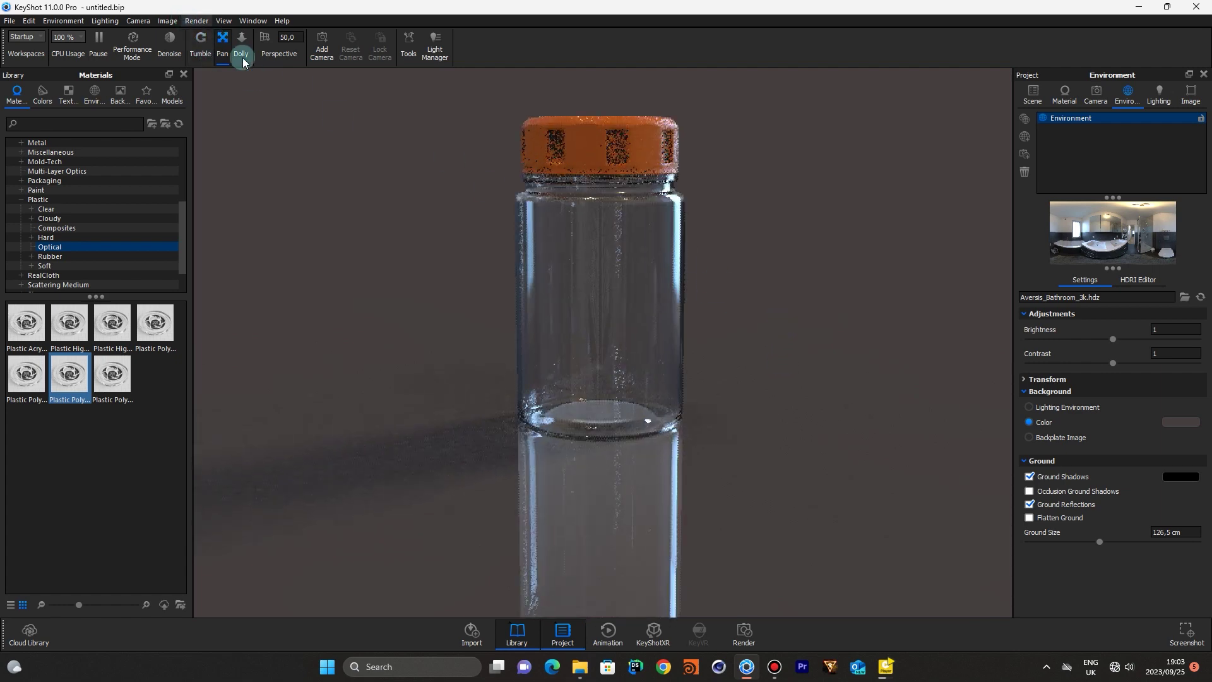
left_click_drag(763, 221, 770, 285)
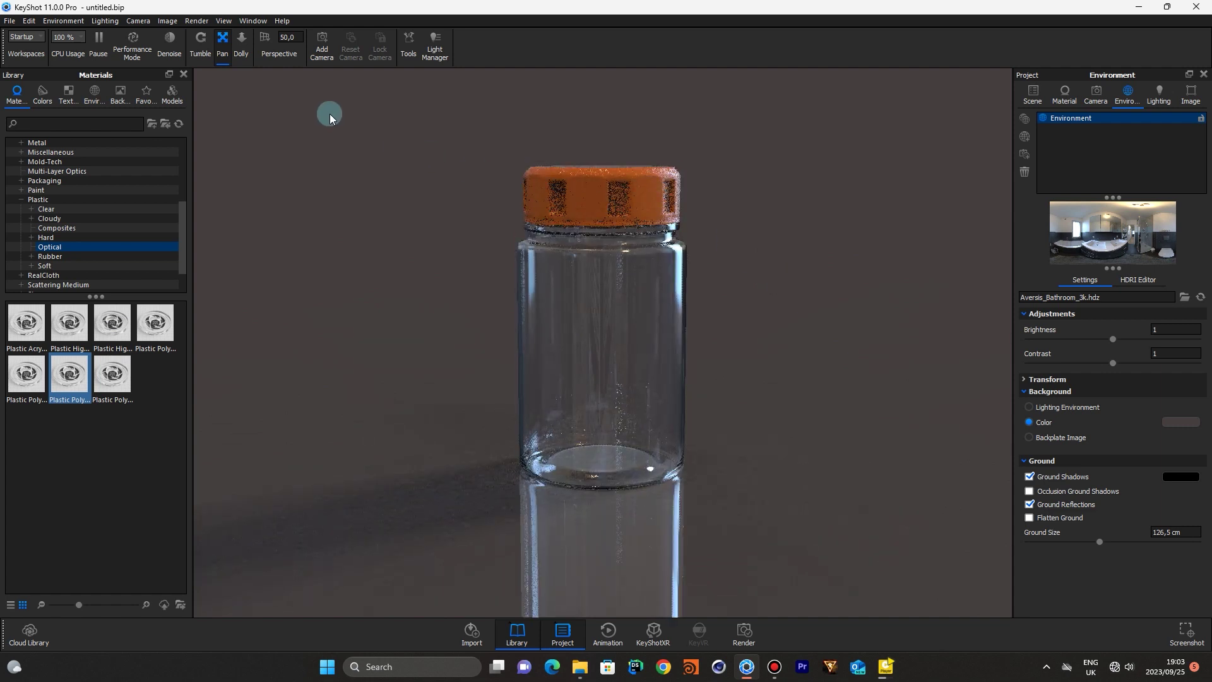
left_click(200, 44)
left_click_drag(885, 376, 422, 351)
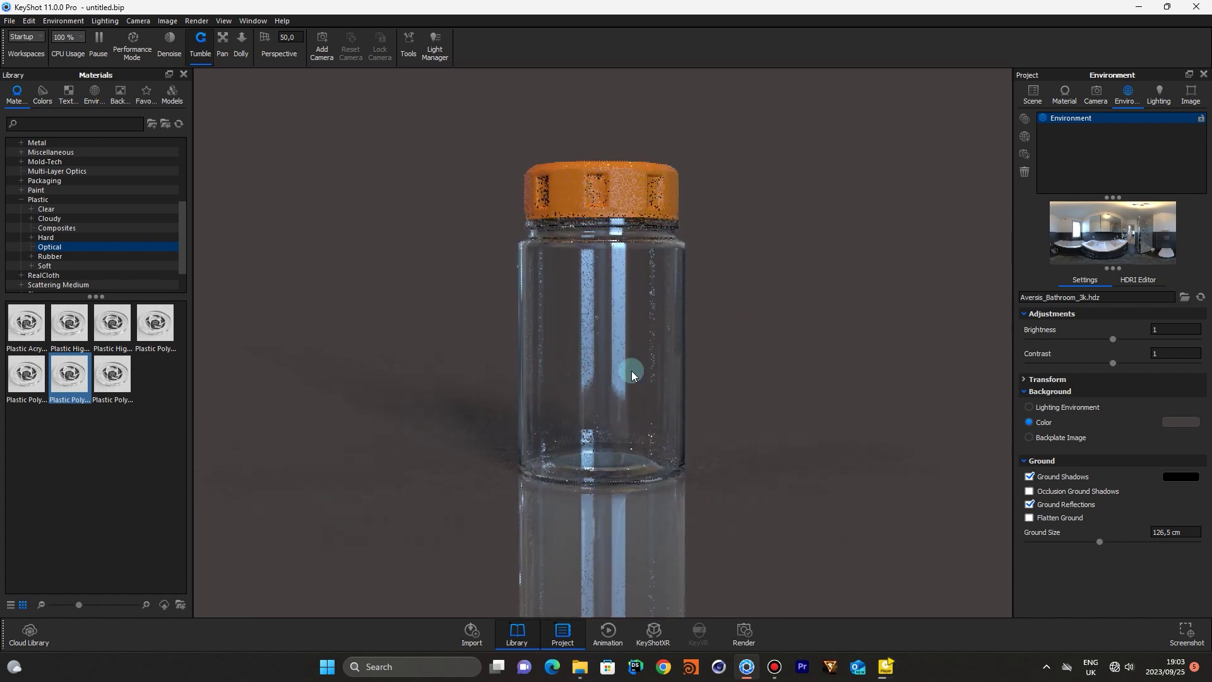
left_click_drag(868, 290, 489, 433)
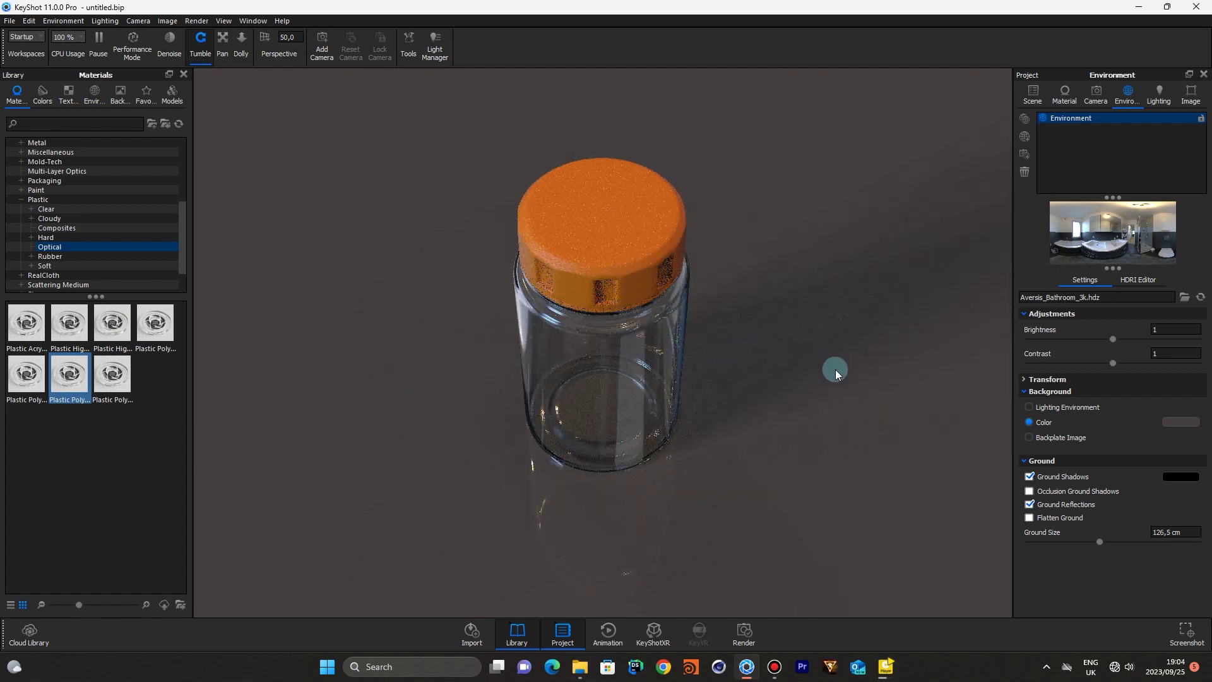
left_click_drag(843, 384, 720, 472)
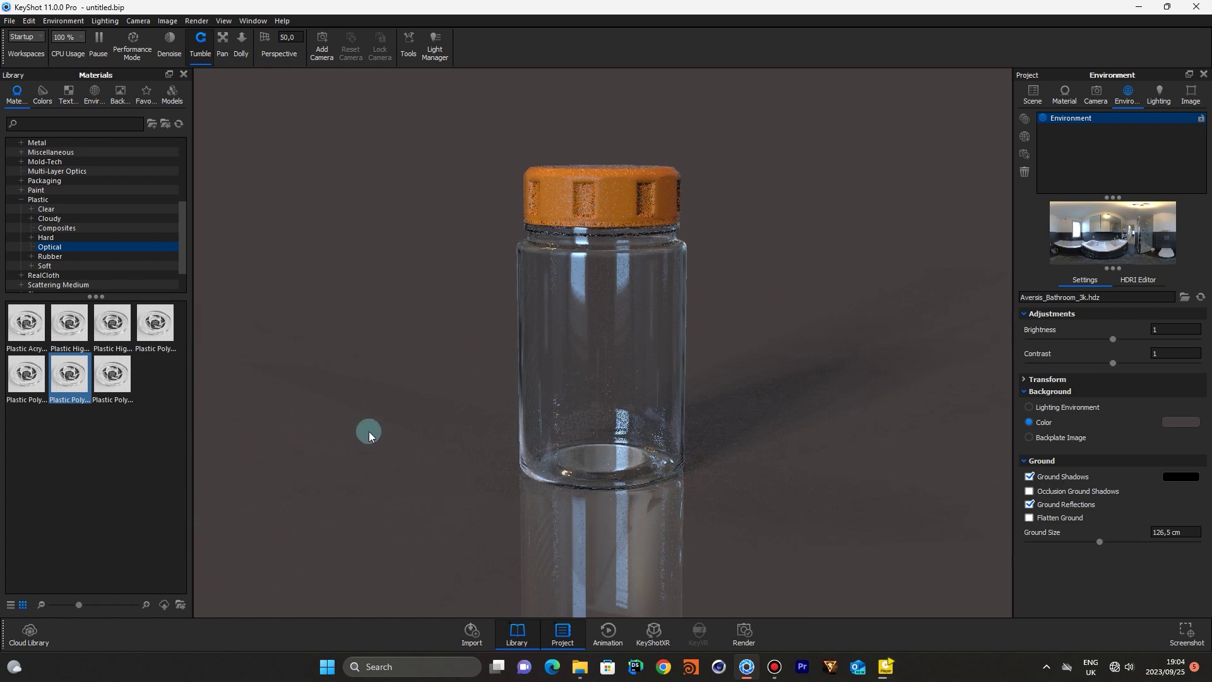
Try two other "Plastic Poly..." materials from the Optical plastics on the bottle body, and undo the last one
left_click_drag(123, 375, 574, 361)
left_click_drag(574, 361, 575, 361)
left_click_drag(158, 331, 593, 370)
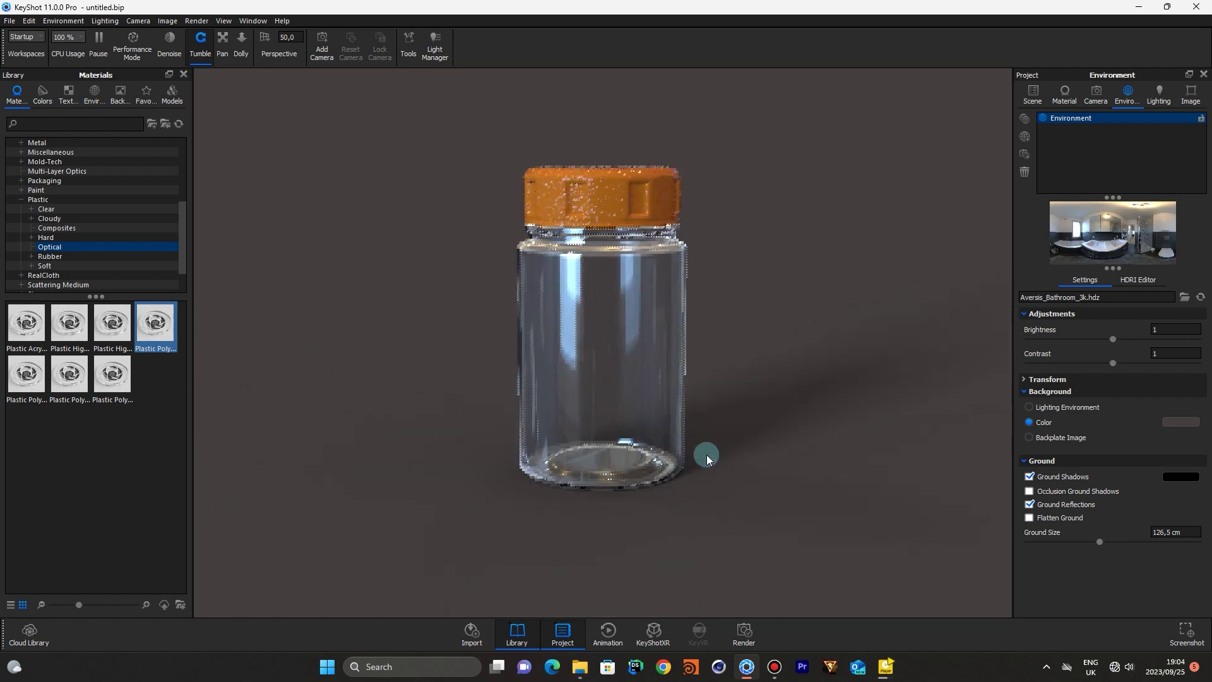
key("ctrl+z")
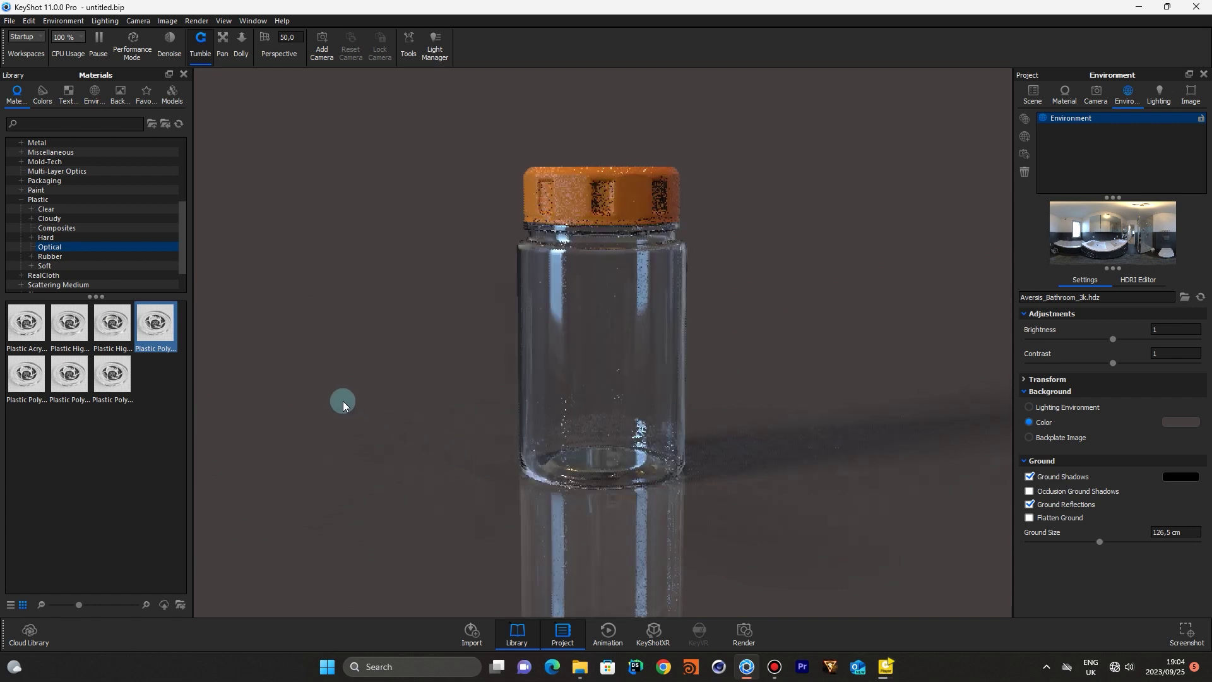
Apply the first "Plastic Hig..." material from the Optical plastics to the bottle body
left_click_drag(69, 336, 574, 350)
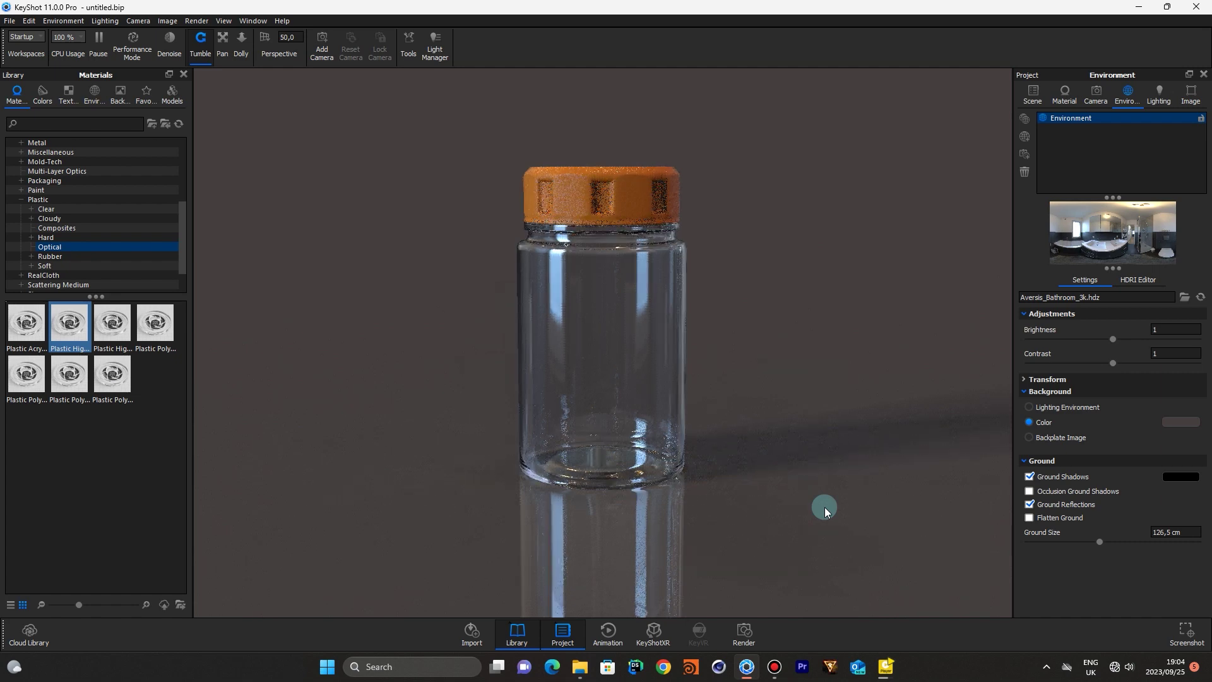
scroll(764, 426, "up", 2)
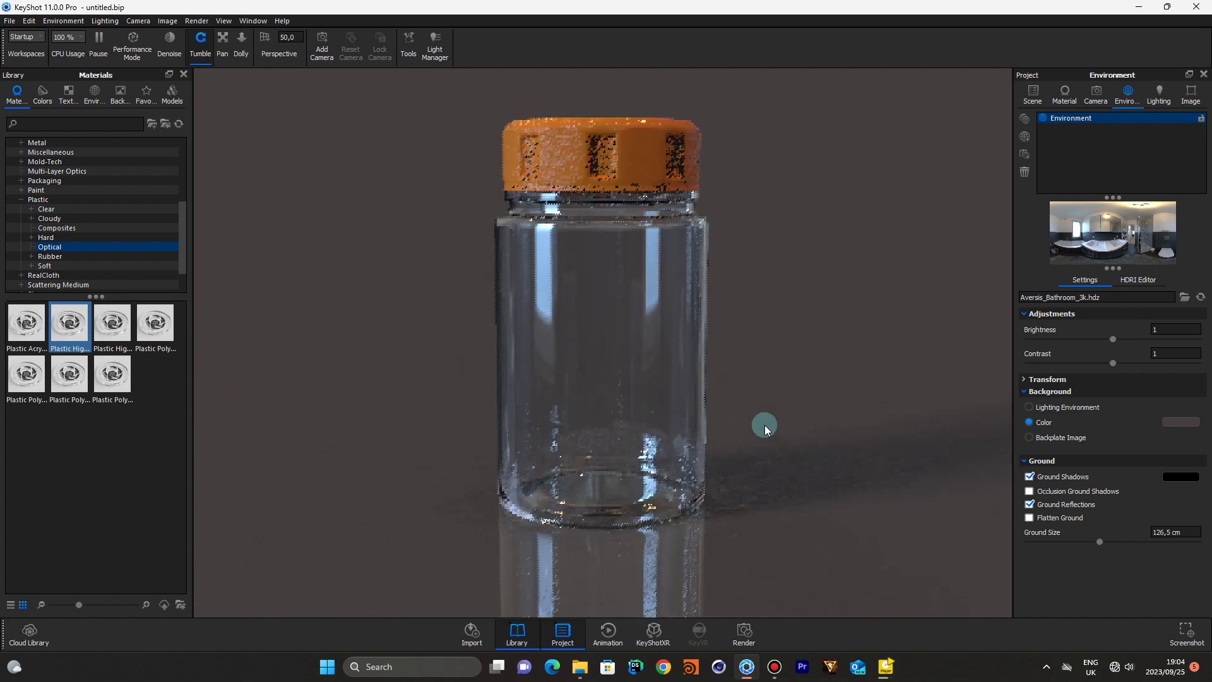
scroll(765, 426, "down", 3)
Apply the green matte paint from the Rough paint materials to the lid
left_click(22, 190)
left_click(60, 201)
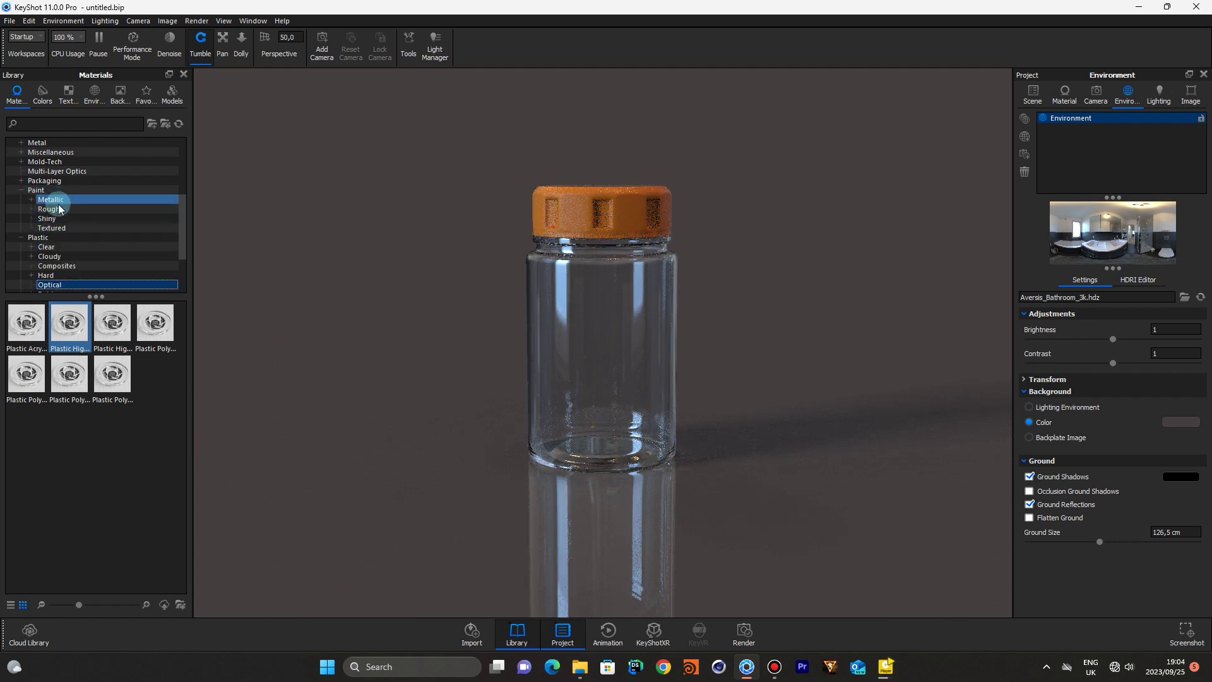
left_click(59, 208)
left_click(117, 323)
left_click_drag(126, 325, 619, 199)
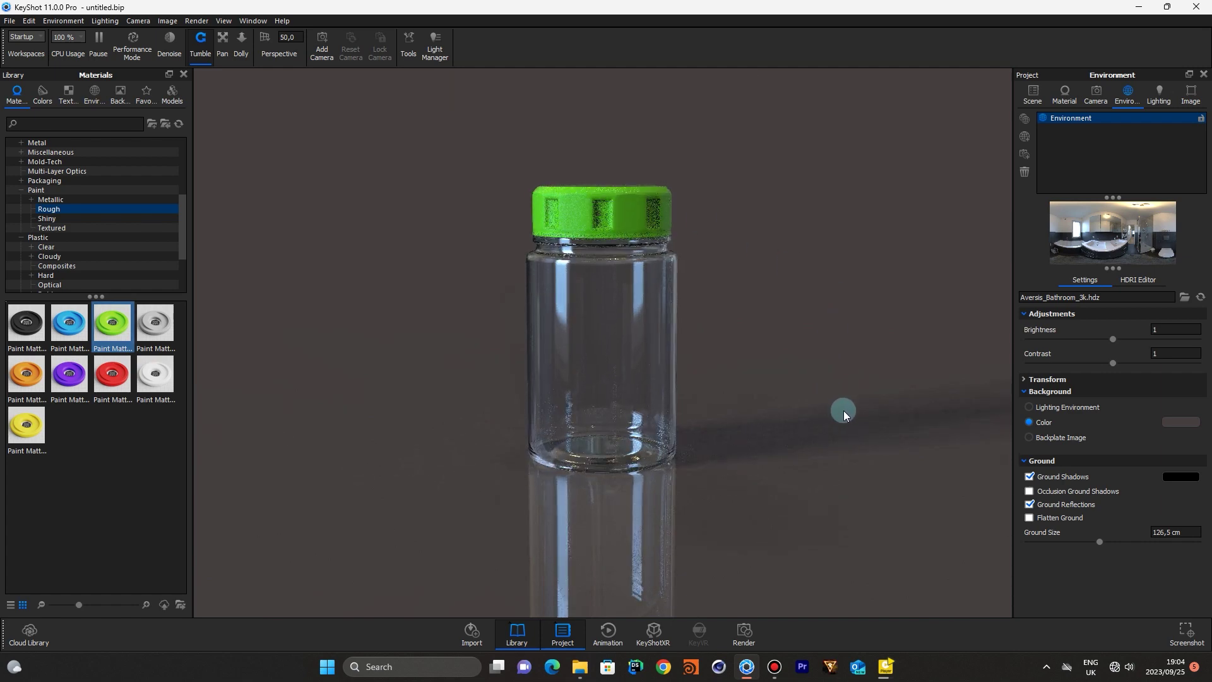
left_click_drag(868, 420, 800, 405)
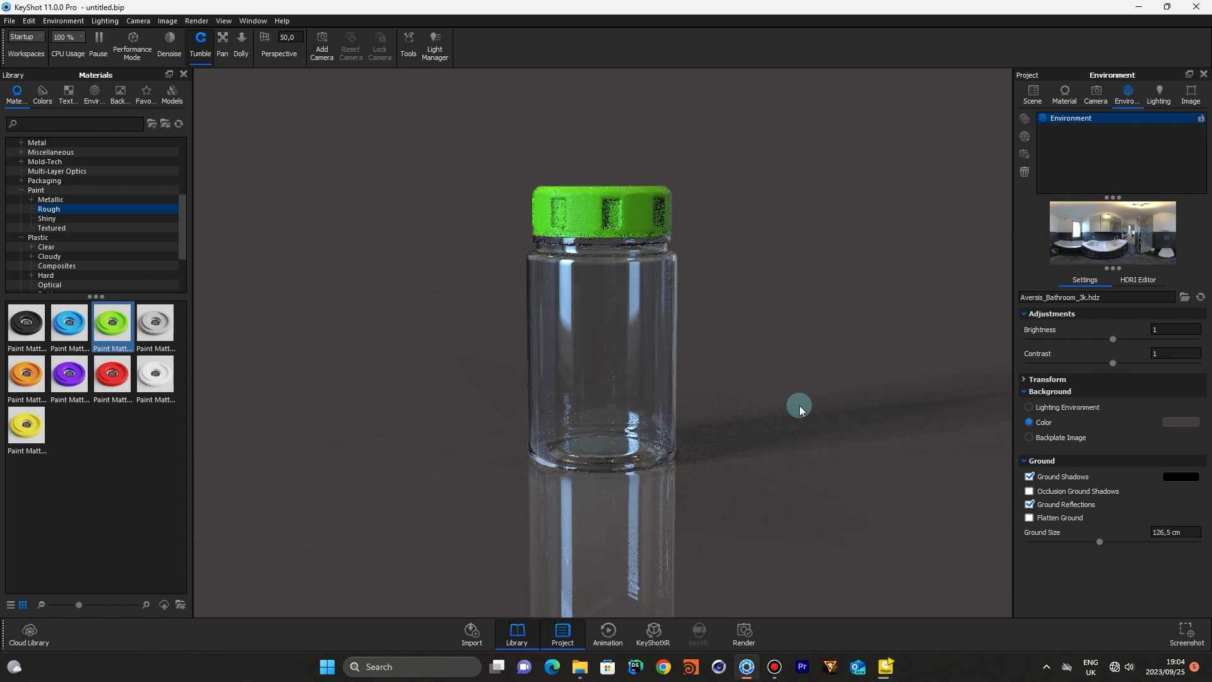
Apply the orange gloss paint from the Shiny paint materials to the lid and inspect the bottle close up
scroll(799, 406, "down", 4)
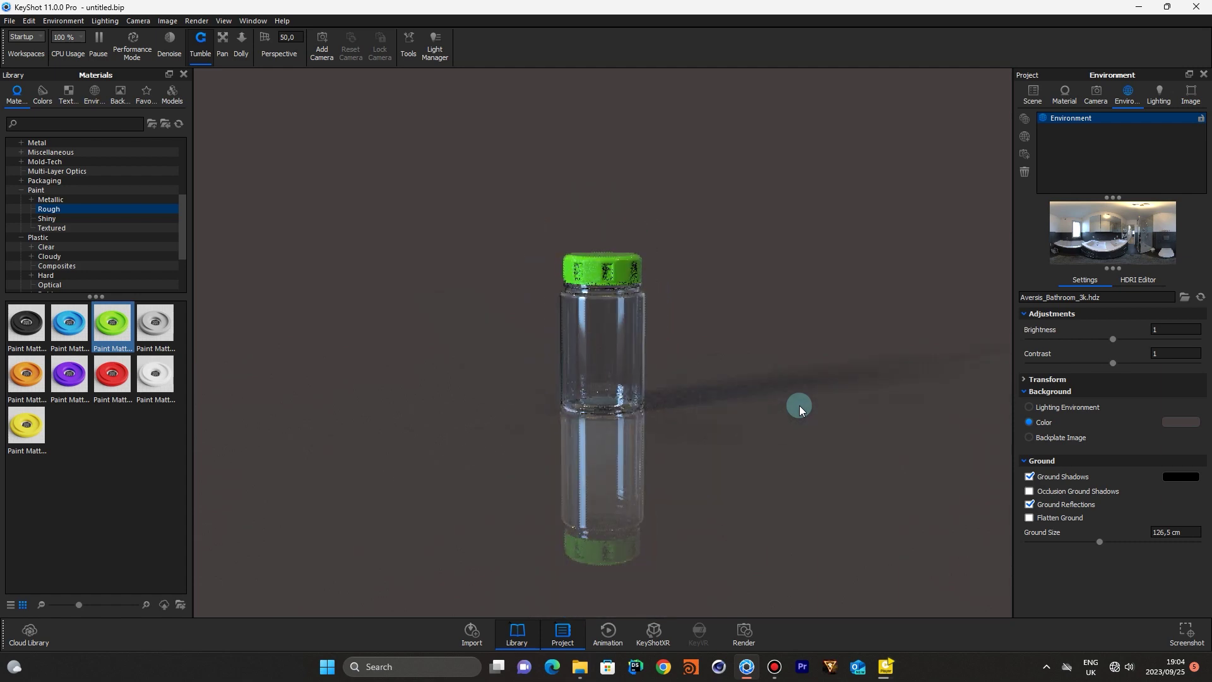
scroll(799, 405, "down", 2)
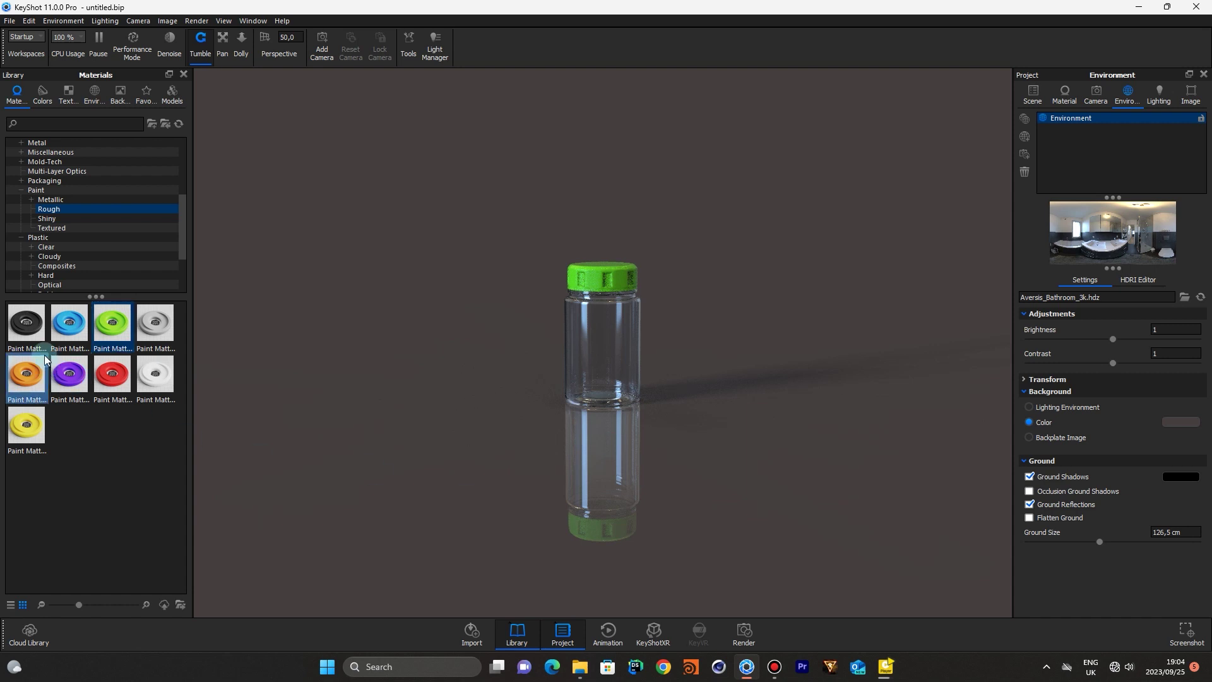
left_click(48, 219)
mouse_move(27, 373)
left_mouse_down()
mouse_move(545, 259)
mouse_move(683, 312)
left_mouse_up()
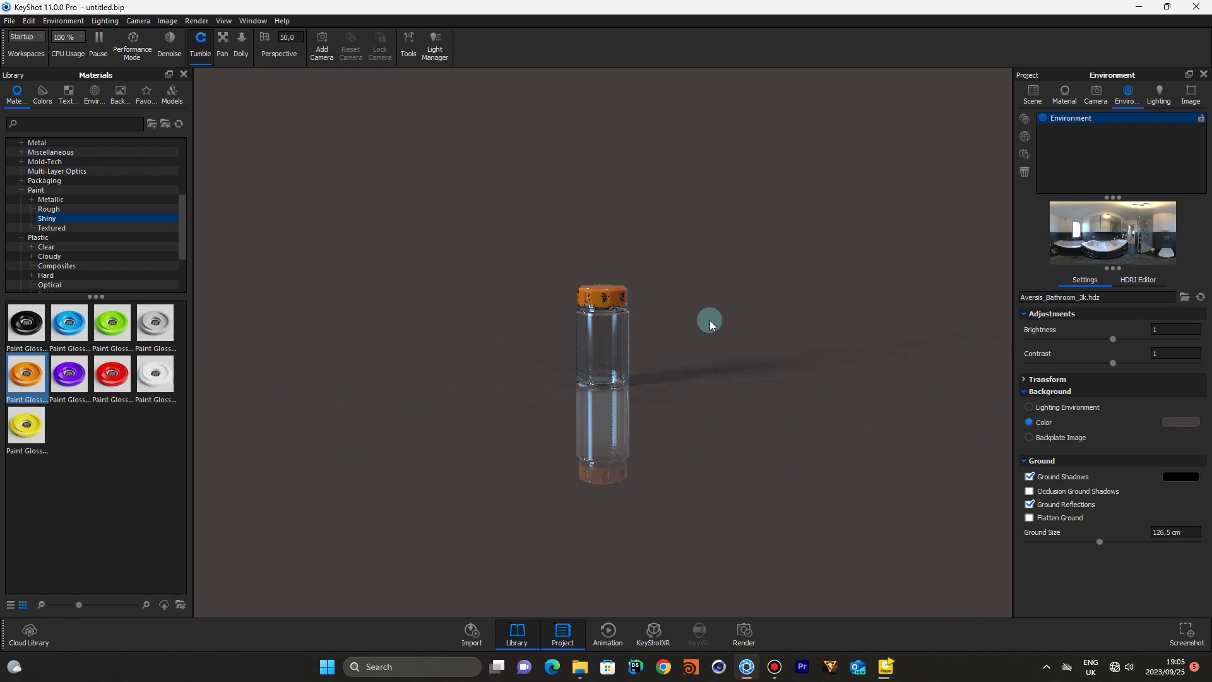
scroll(710, 320, "up", 5)
scroll(710, 320, "up", 2)
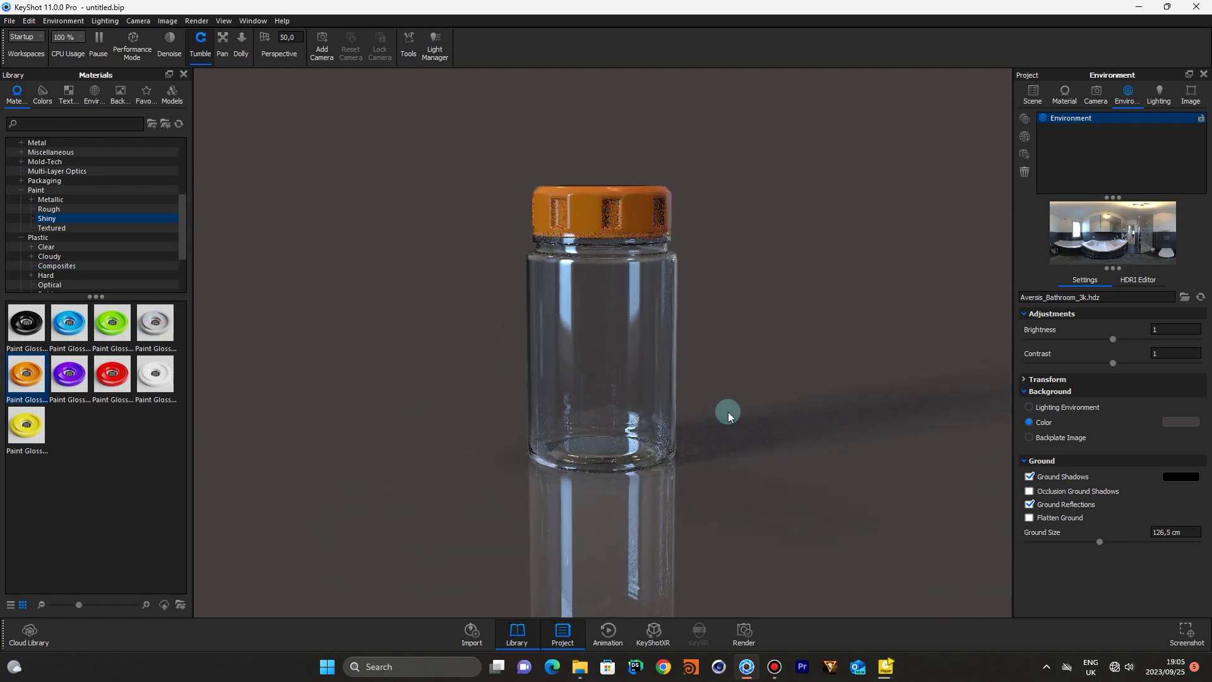
left_click_drag(805, 446, 486, 452)
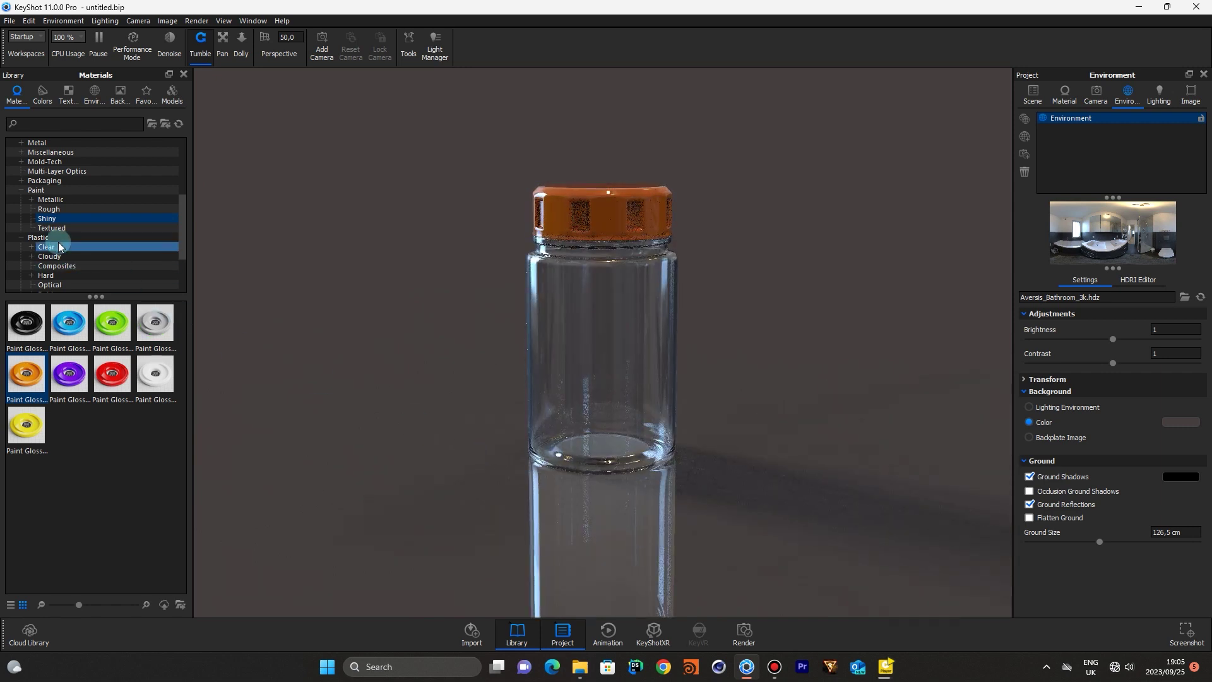
Apply the black Hard Shiny plastic from the Hard plastics to the bottle body and view it from another angle
left_click(80, 249)
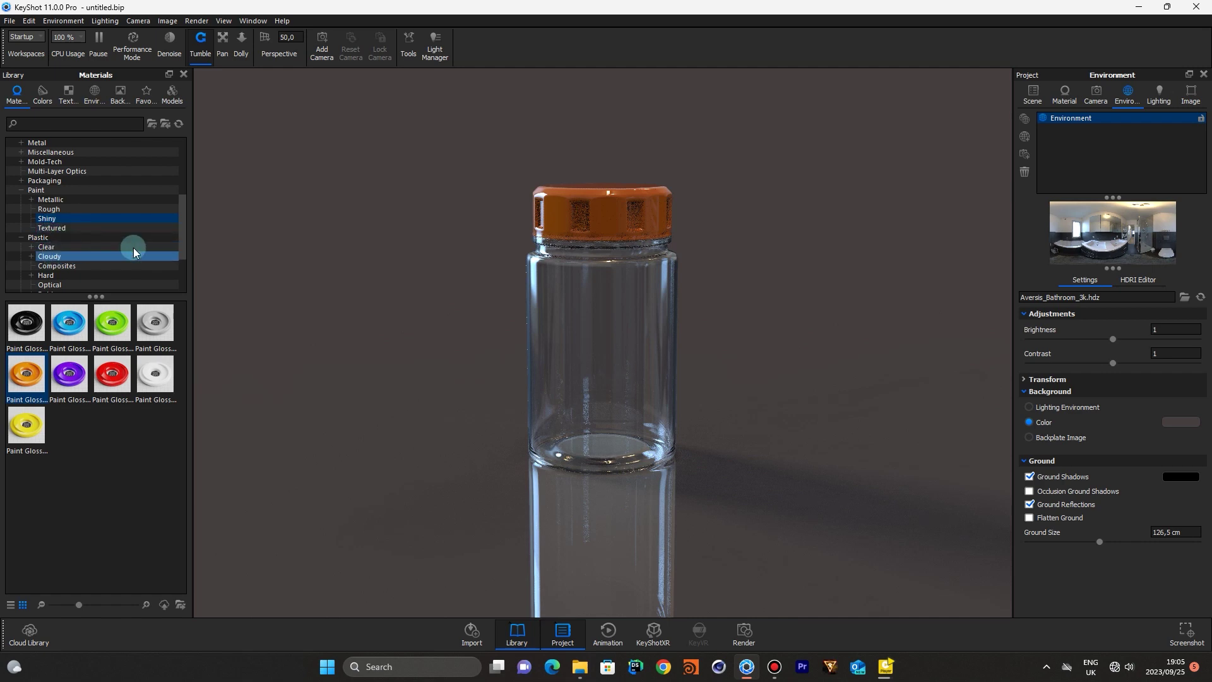
left_click_drag(184, 211, 187, 221)
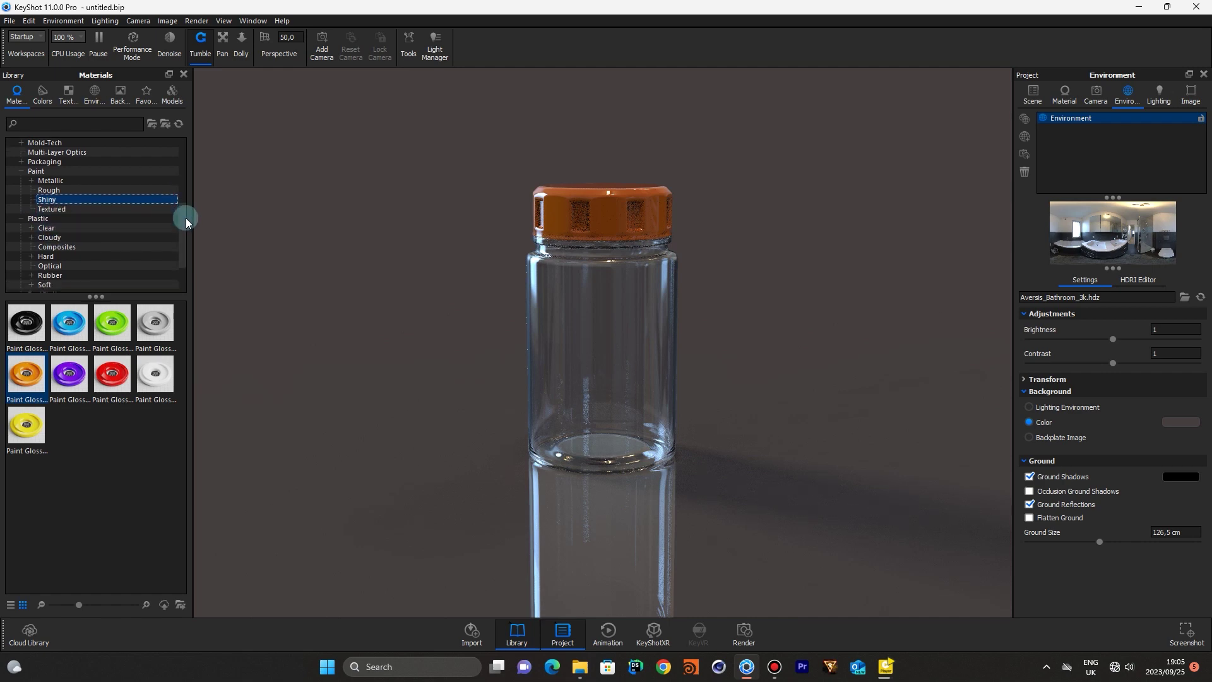
left_click(50, 257)
left_click_drag(111, 373, 608, 362)
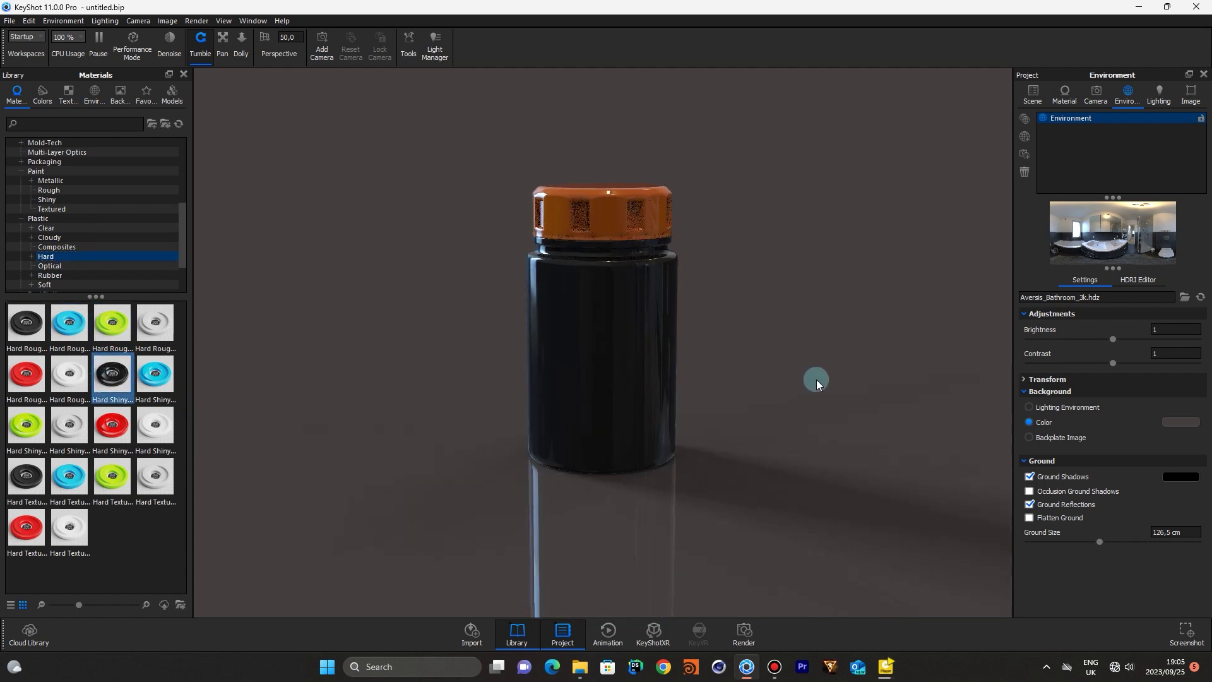
left_click_drag(887, 391, 597, 404)
Apply the Hard Rough Plastic Black material to the bottle body
left_click(27, 336)
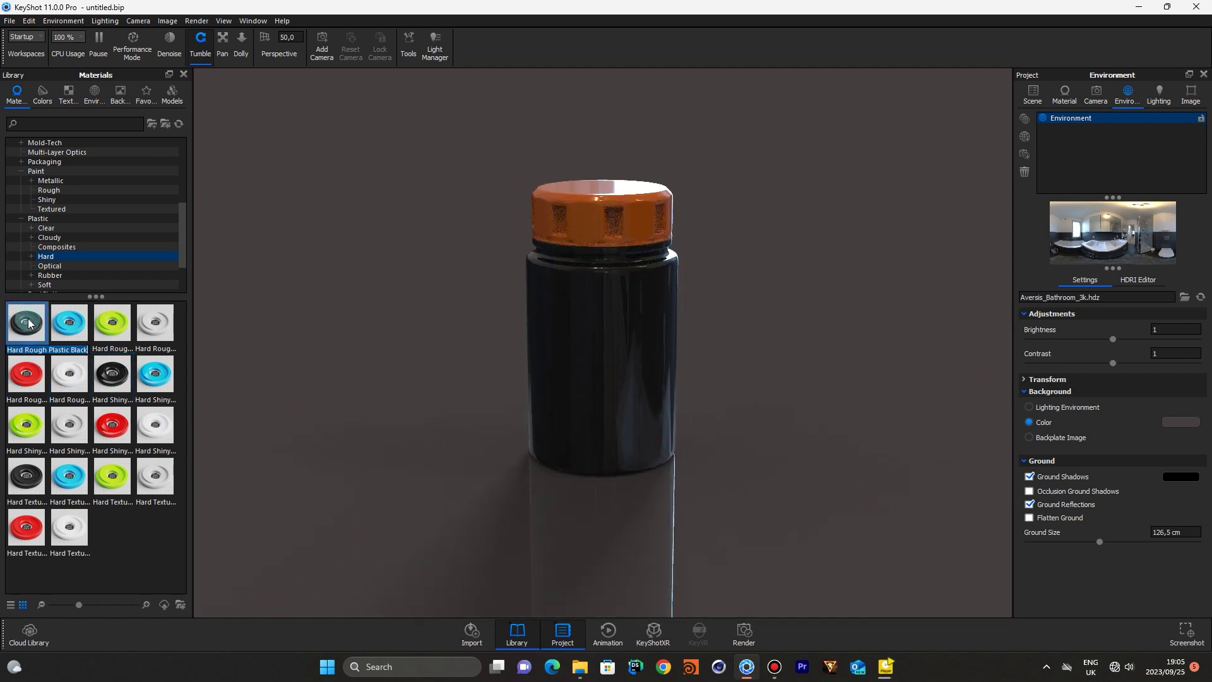
left_click(251, 399)
left_click_drag(27, 324, 615, 339)
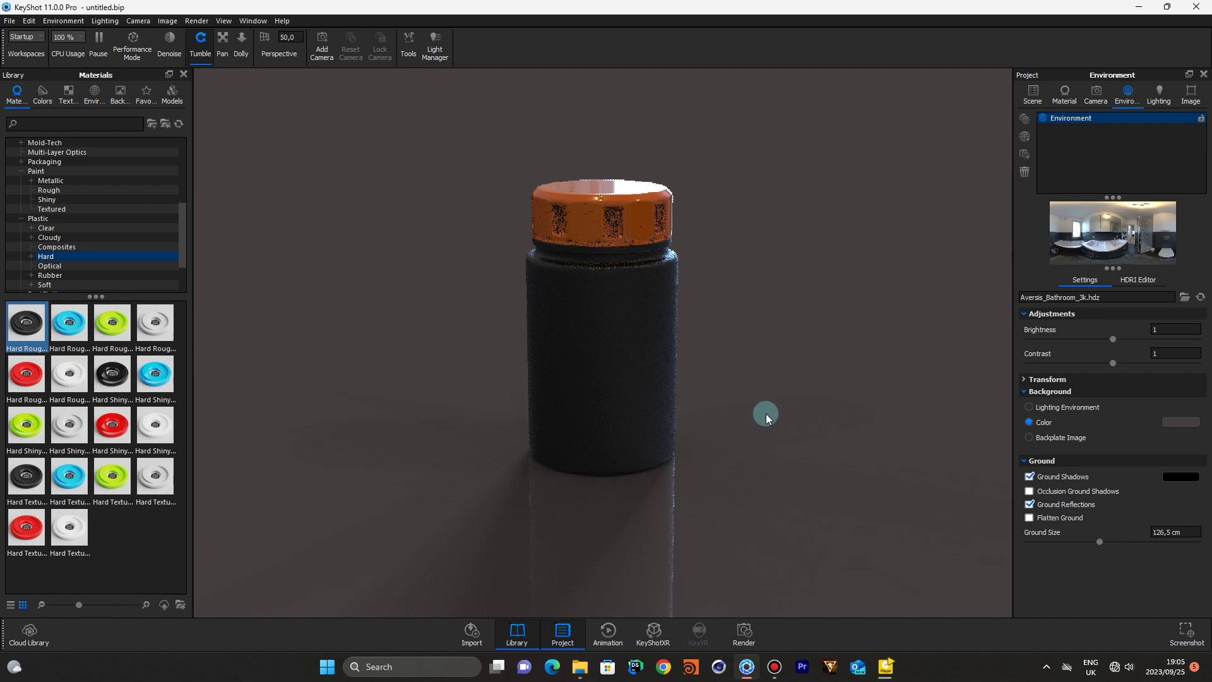
Apply a clear Plastic Poly material from the Optical plastics to the lid and view it from another angle
left_click_drag(769, 389, 541, 403)
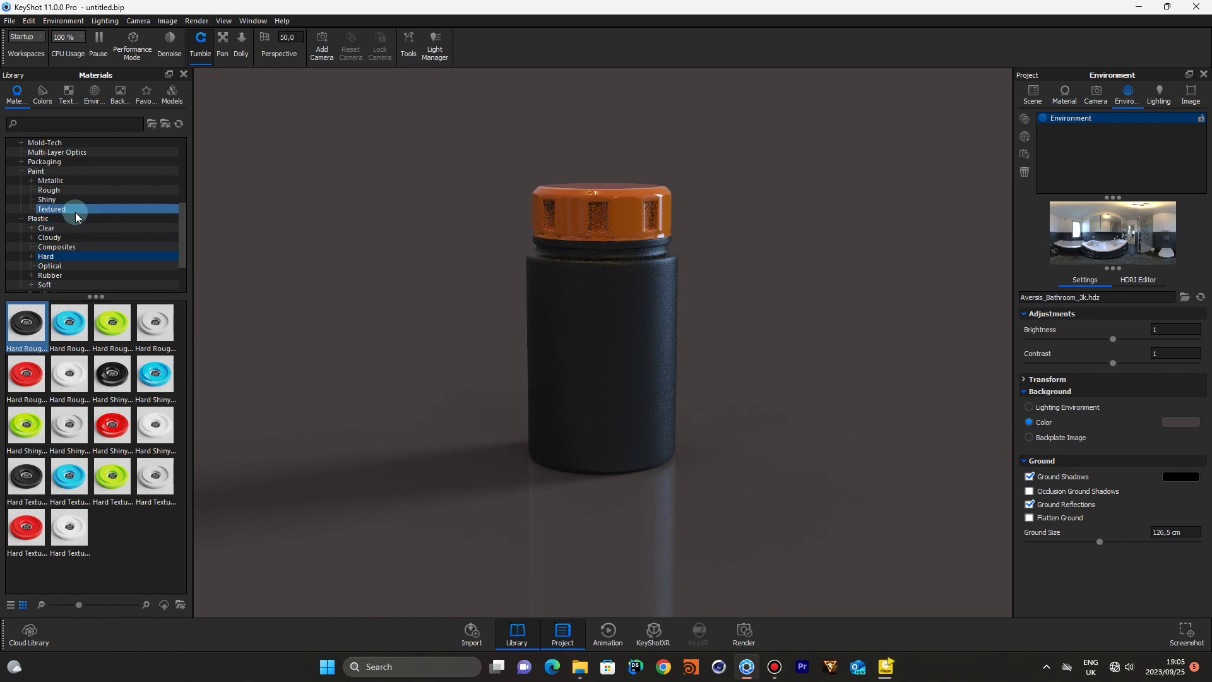
left_click(53, 266)
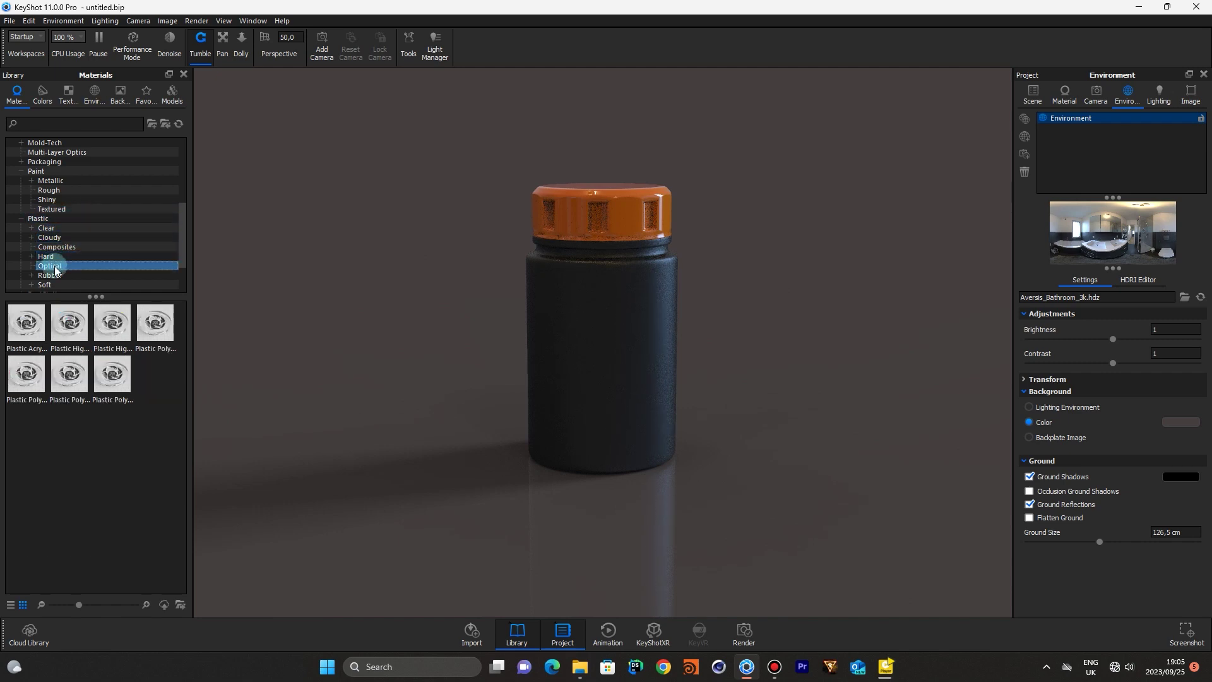
left_click_drag(70, 374, 628, 212)
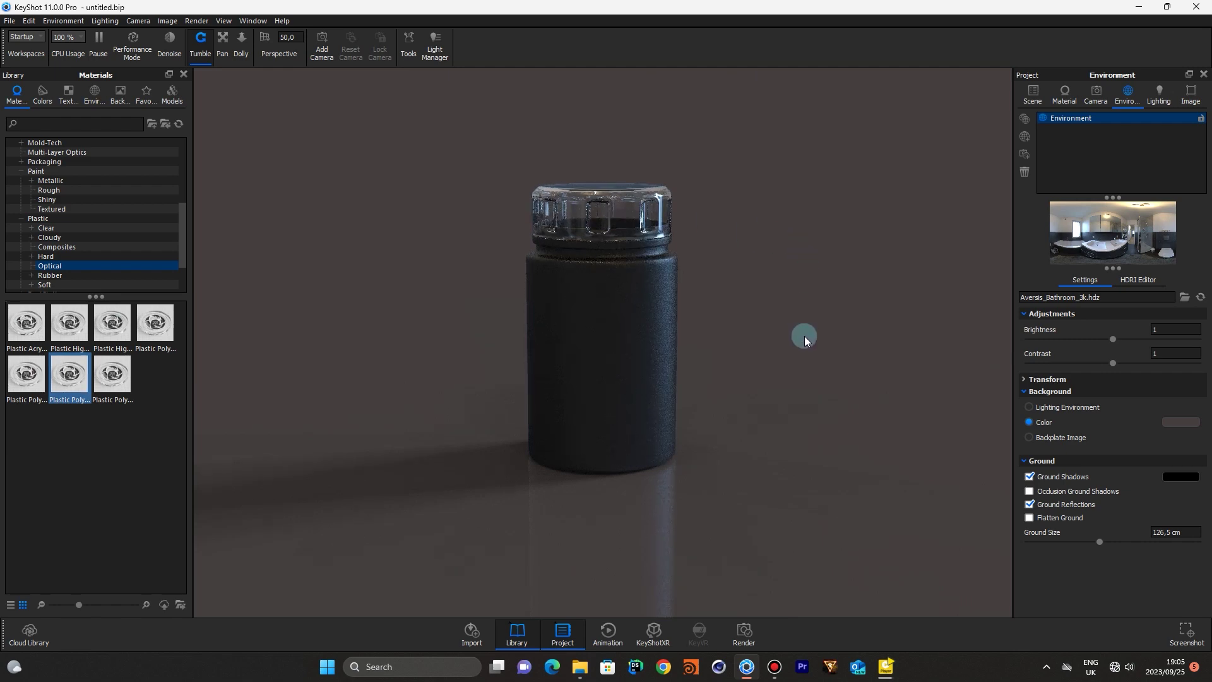
left_click_drag(817, 428, 889, 460)
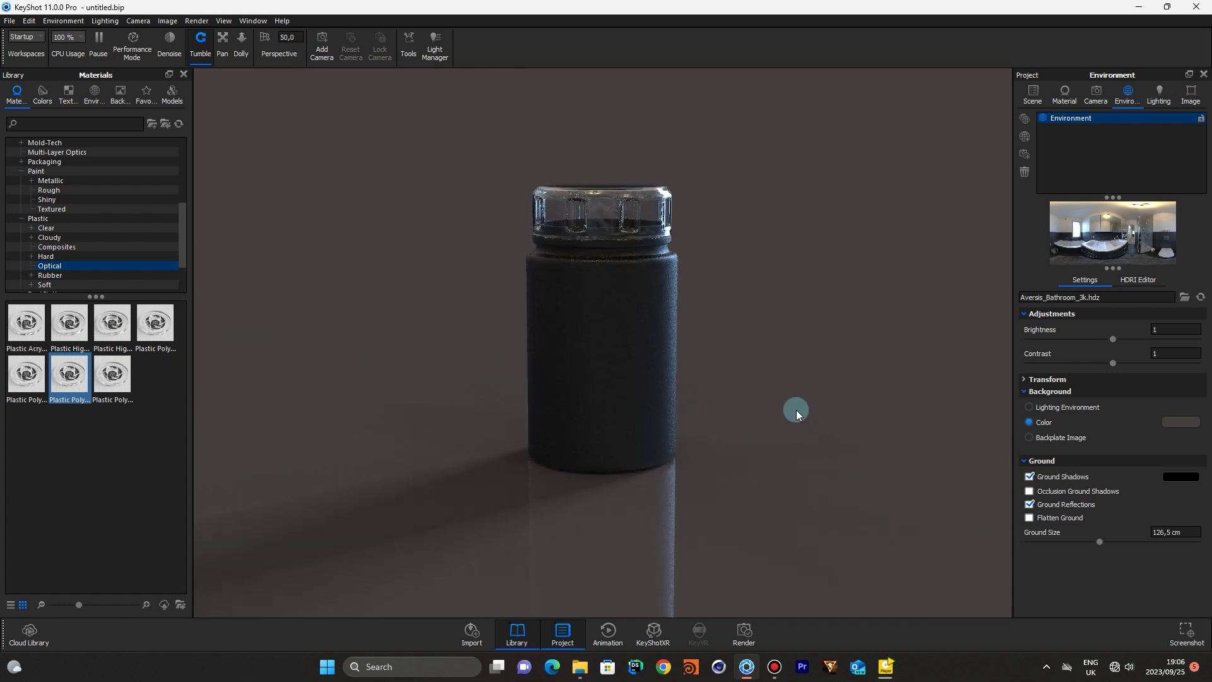
Apply the same clear Optical plastic to the bottle body
scroll(797, 411, "down", 2)
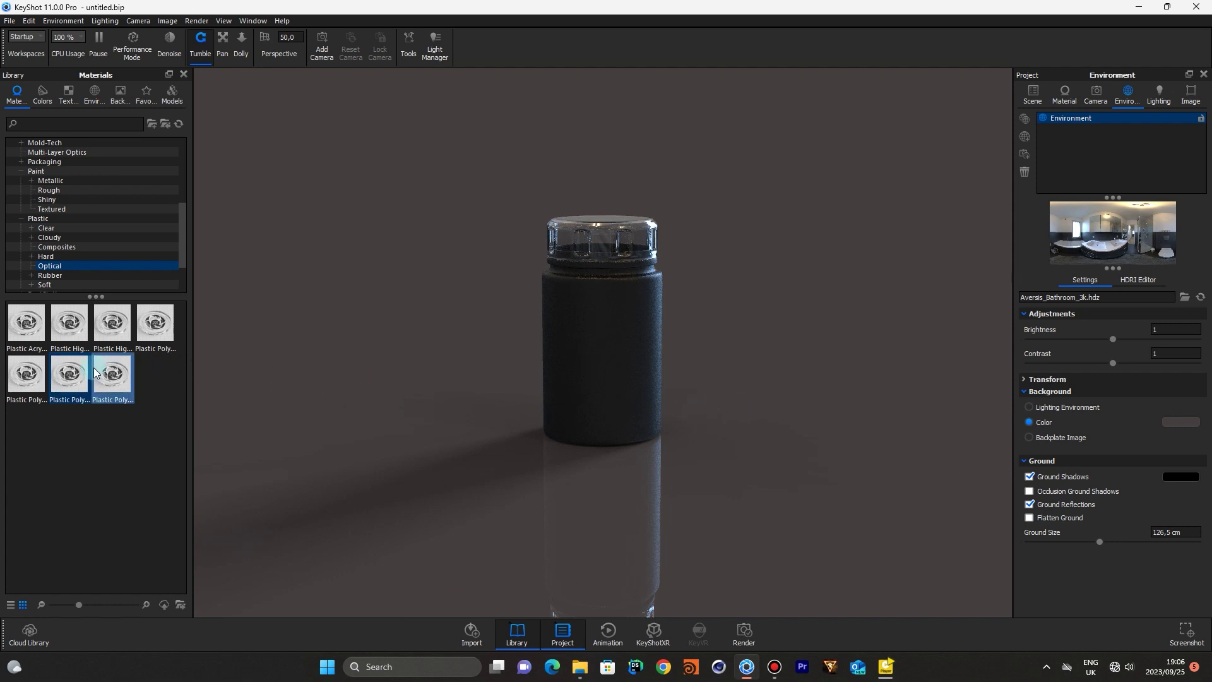
left_click_drag(65, 373, 605, 354)
left_click(720, 350)
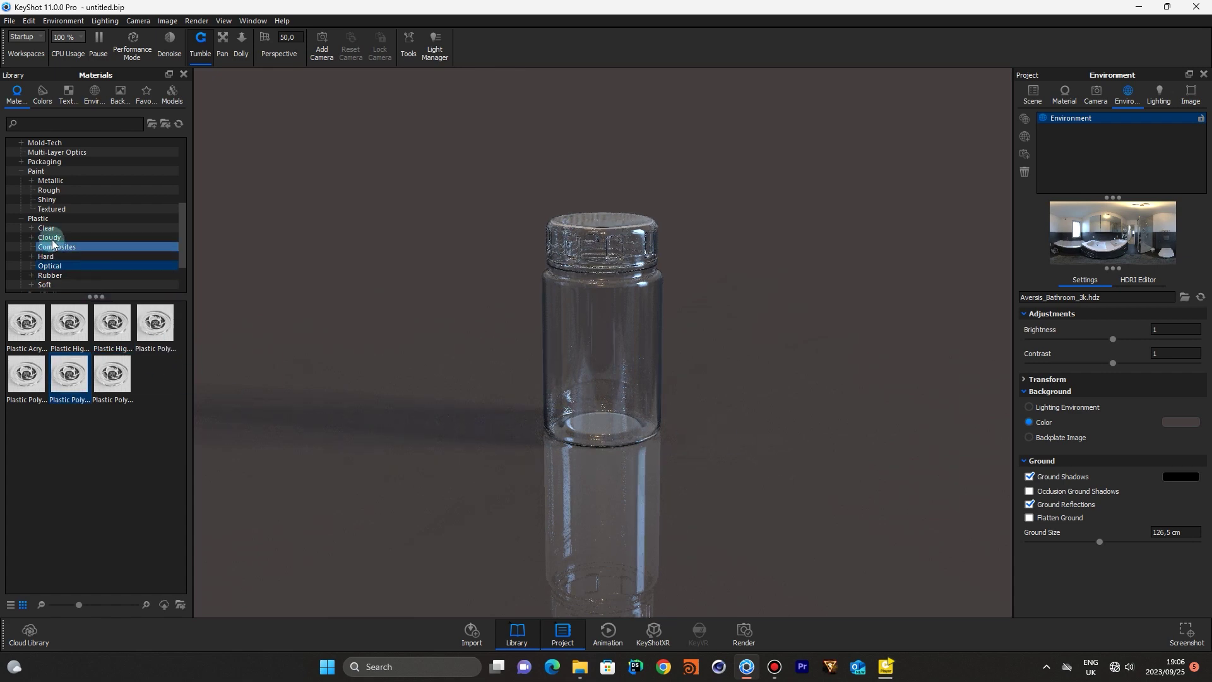
Apply the purple matte paint from the Rough paint materials to the lid and reposition the bottle higher in the frame
left_click(49, 190)
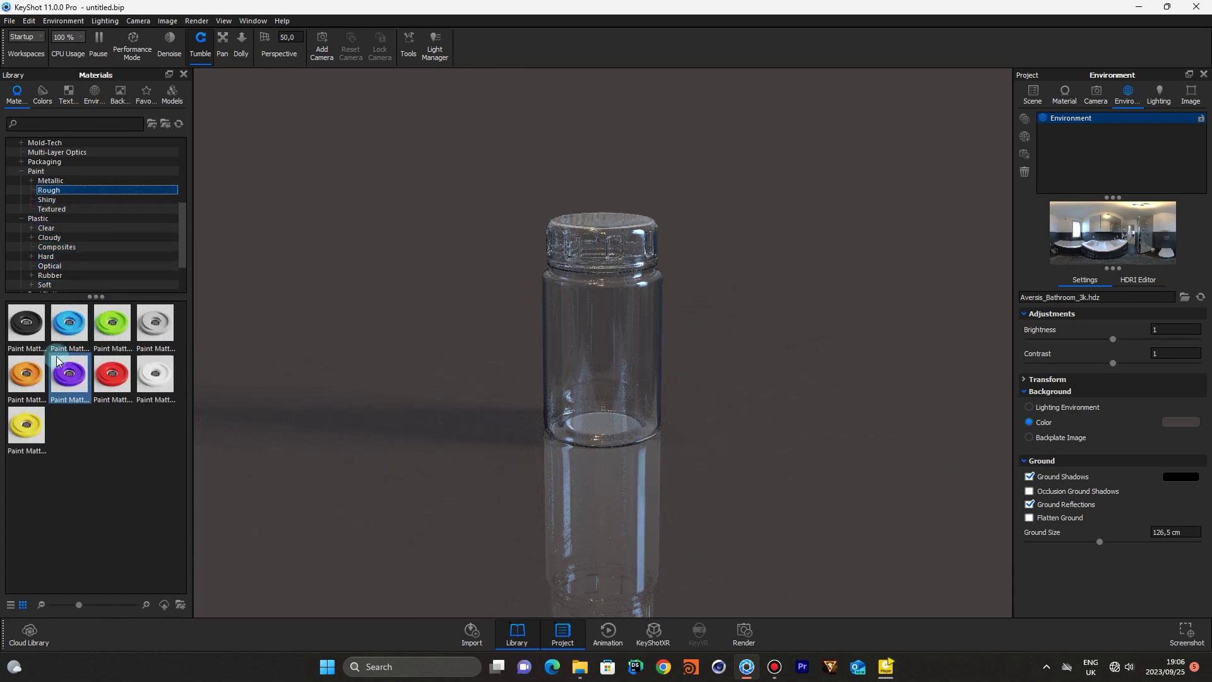
left_click(68, 377)
mouse_move(69, 378)
left_mouse_down()
mouse_move(126, 346)
mouse_move(417, 268)
mouse_move(599, 240)
left_mouse_up()
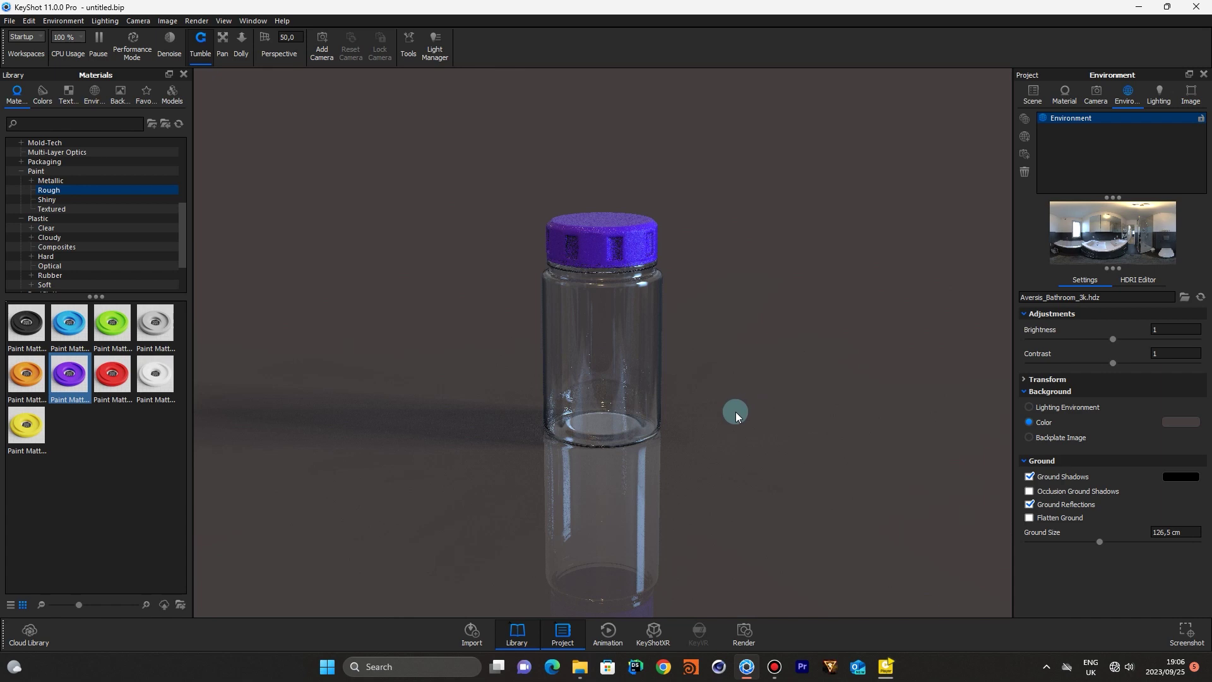
left_click(222, 42)
left_click_drag(779, 404, 770, 290)
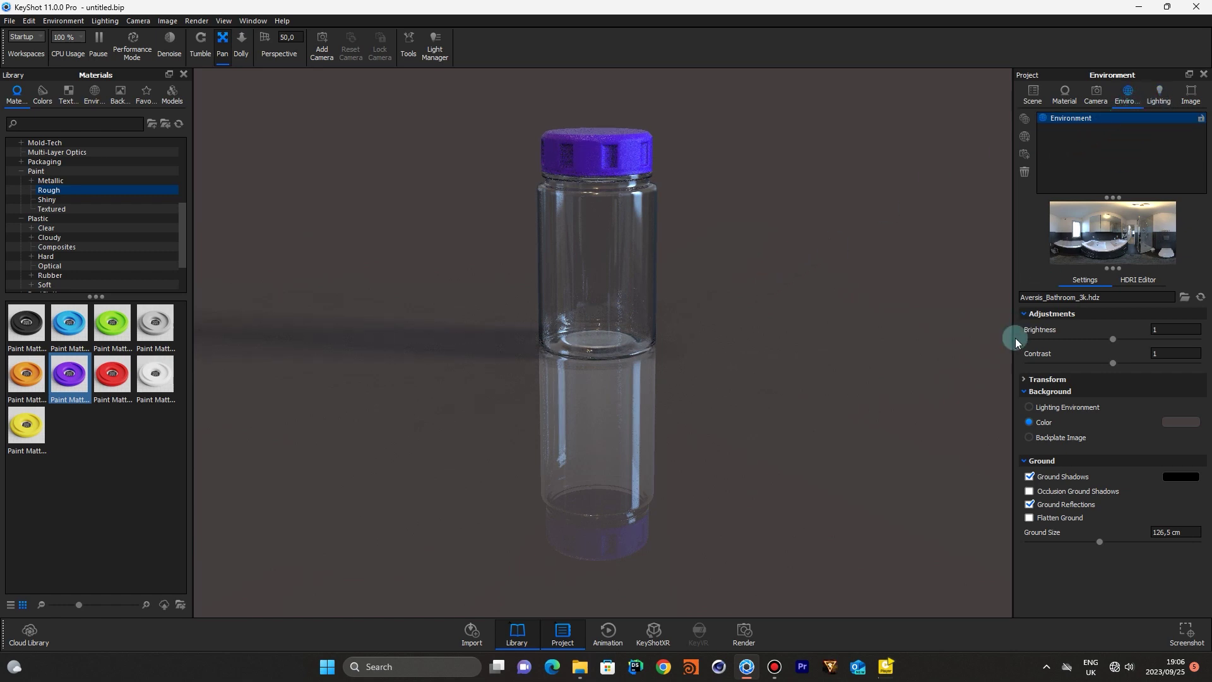
Rotate the environment to 67° in its transform settings to relight the bottle
left_click(1025, 316)
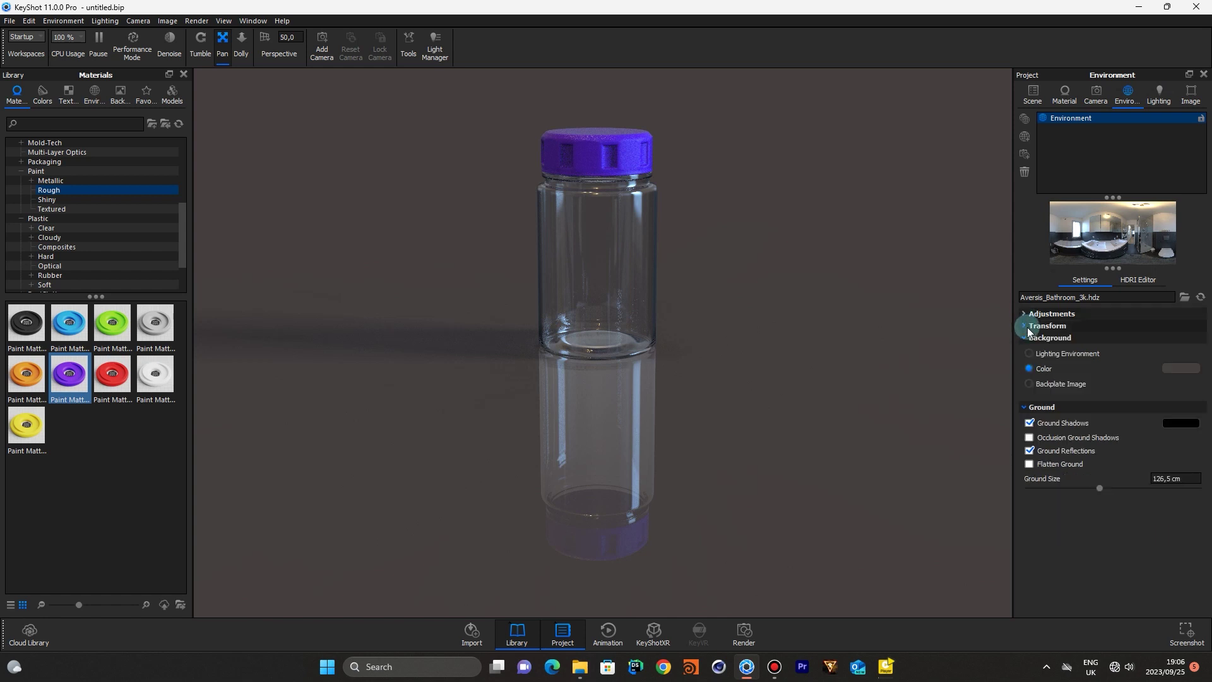
left_click(1024, 326)
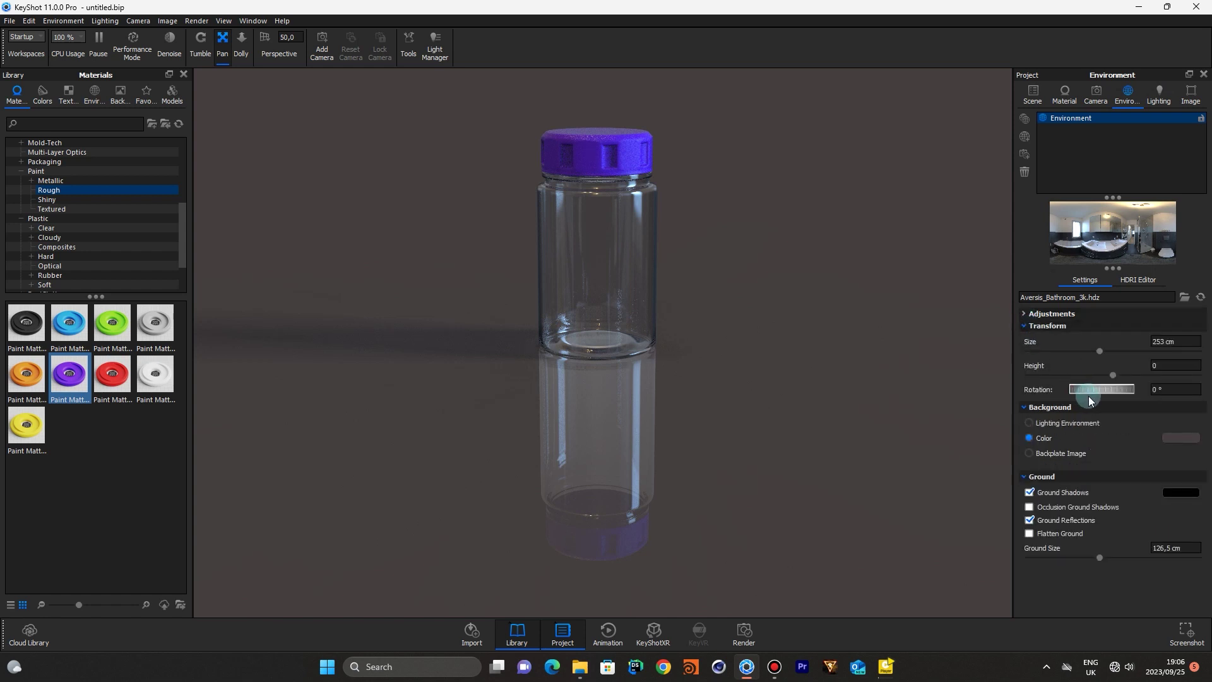
left_click_drag(1093, 388, 1046, 396)
left_click_drag(787, 396, 830, 419)
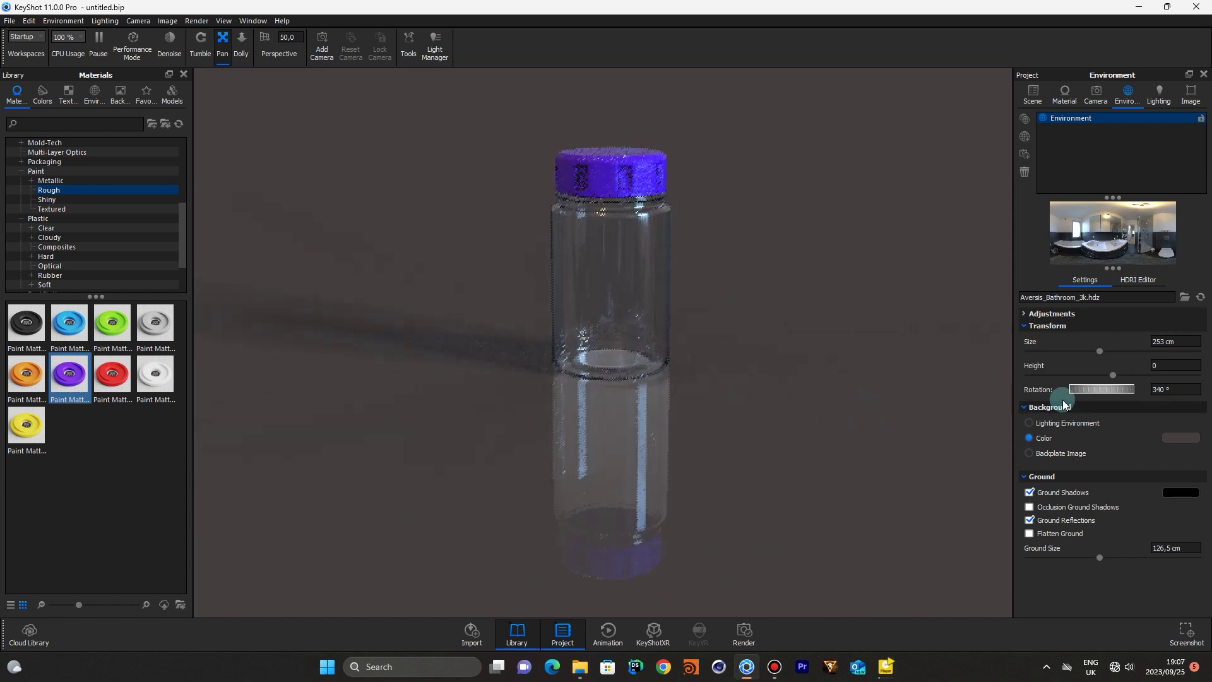
left_click_drag(1078, 393, 1153, 388)
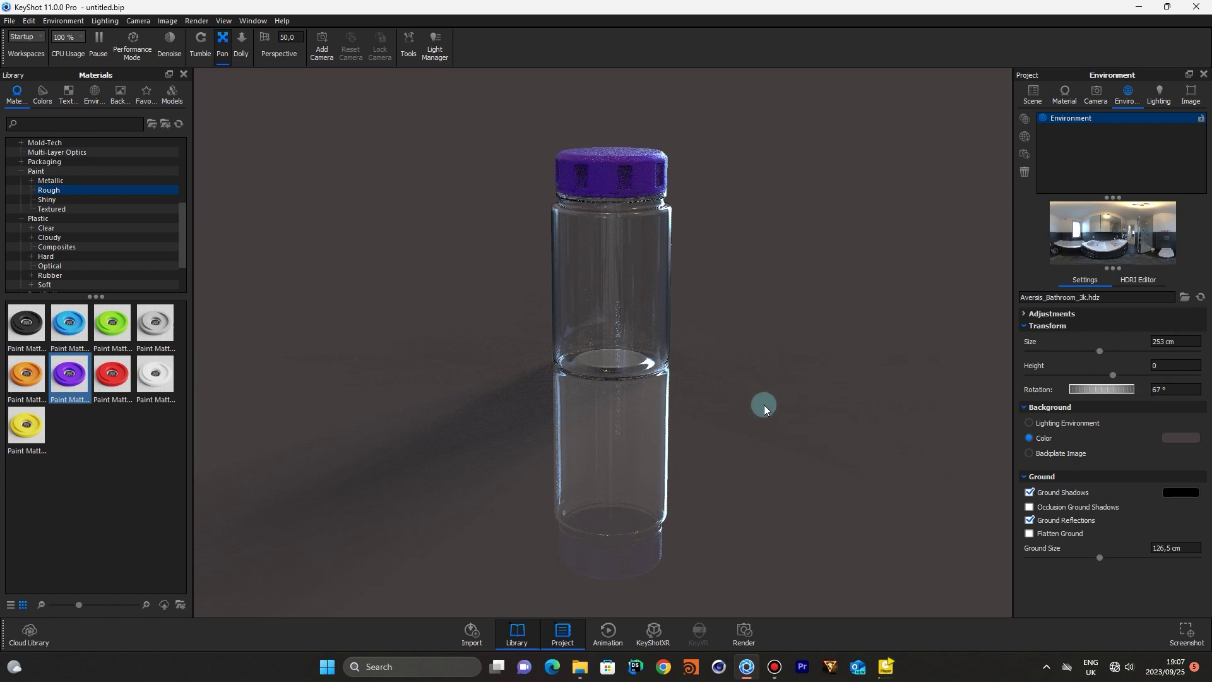
Orbit the camera to frame the bottle from a raised angle that shows the lid's top
left_click(200, 42)
left_click_drag(747, 298, 703, 374)
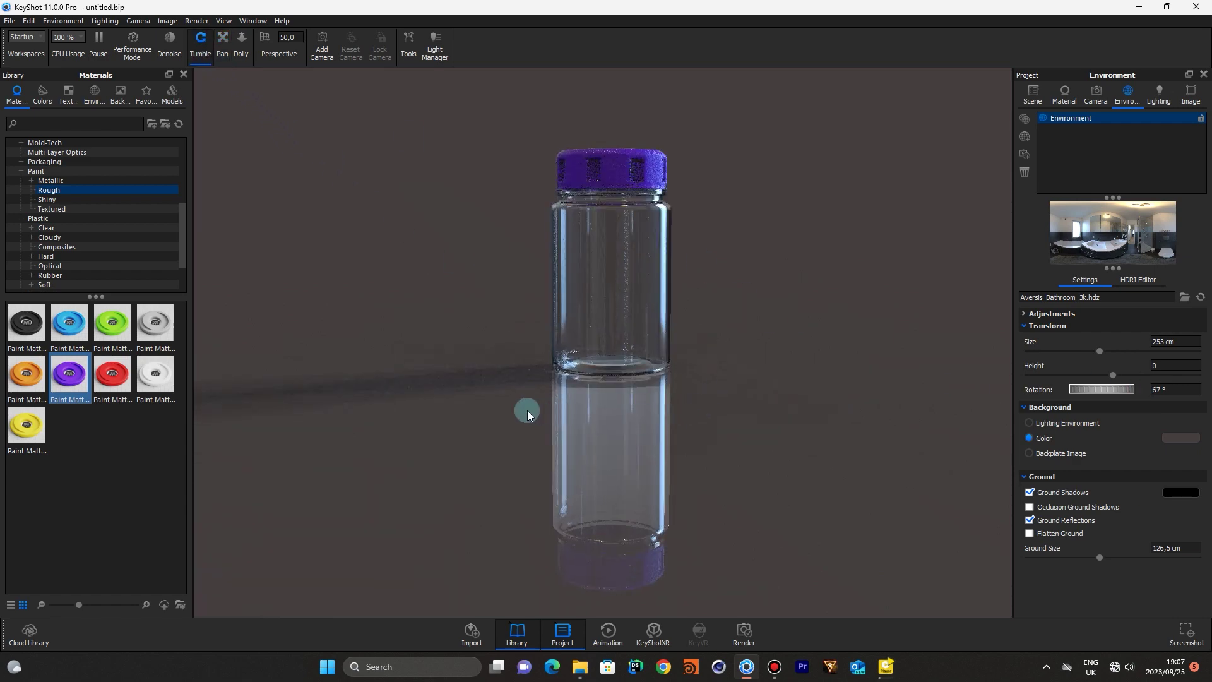
left_click_drag(523, 410, 628, 472)
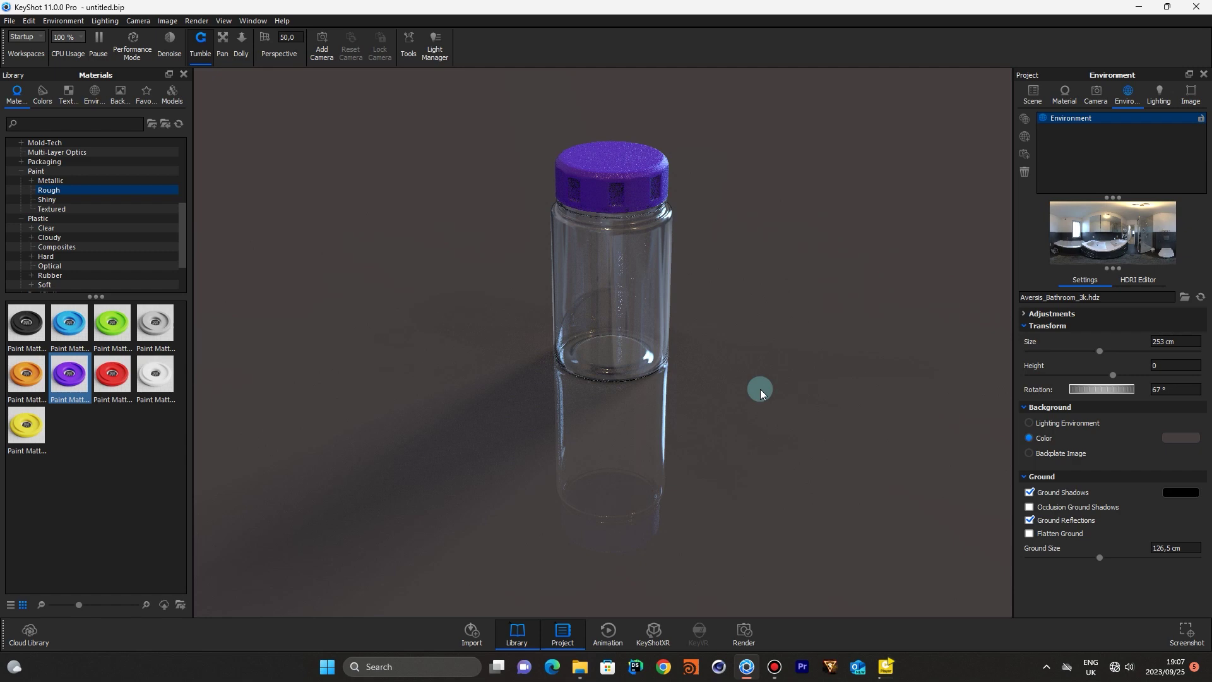
Render a JPEG still image named glass at 7680 x 5156 with quality 100
left_click(746, 629)
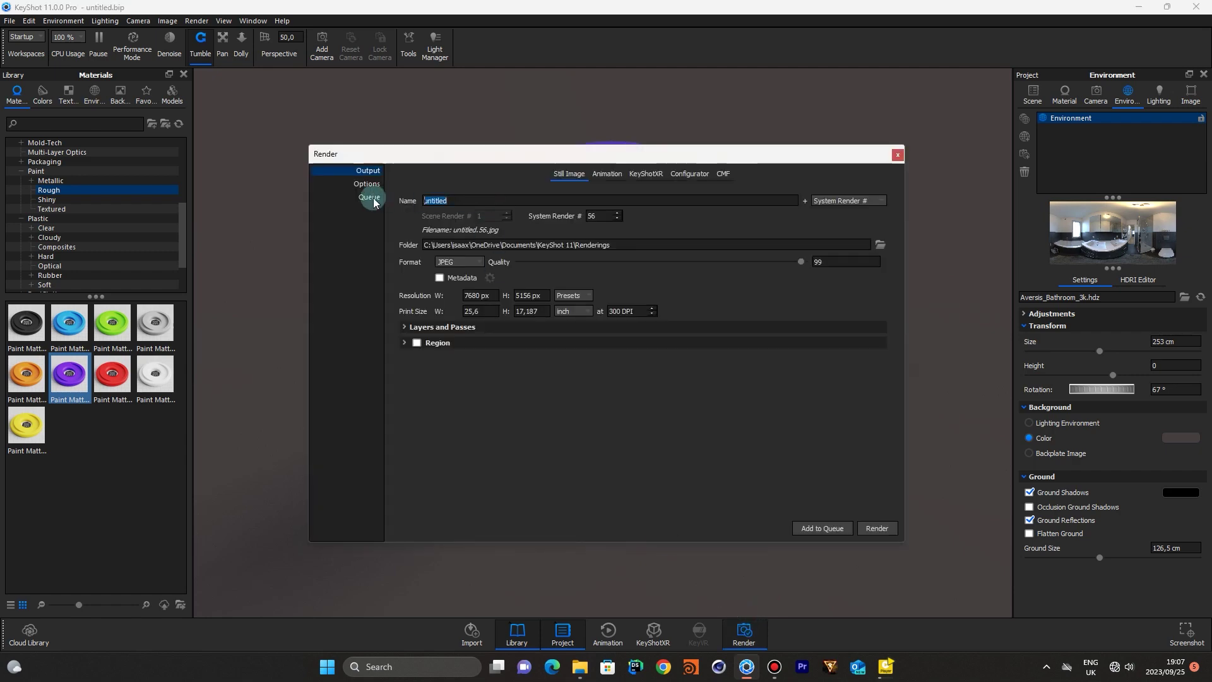
type("glass")
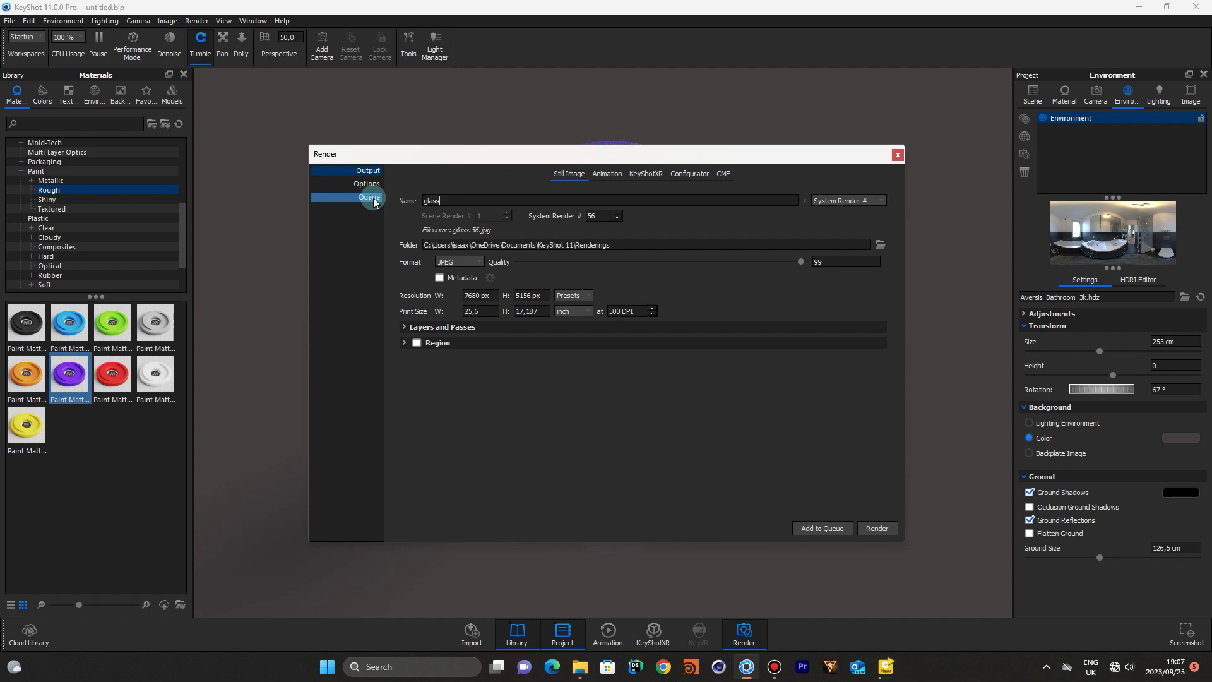
left_click(479, 263)
left_click(483, 265)
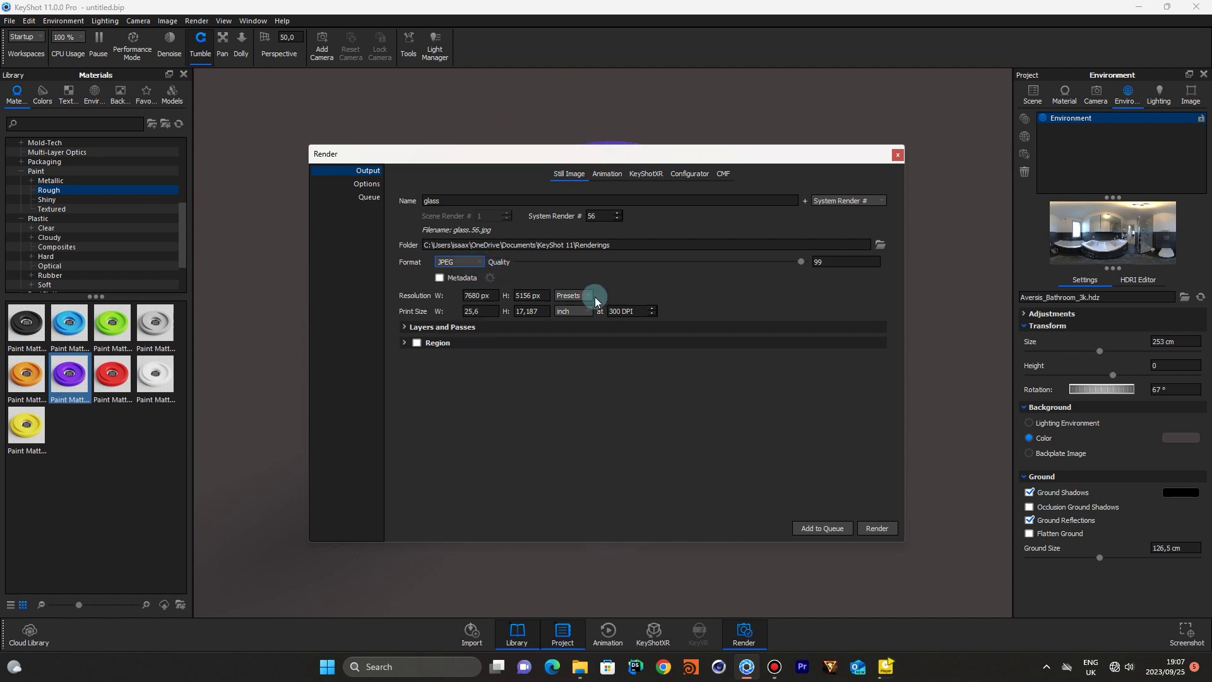
left_click(590, 297)
left_click(586, 310)
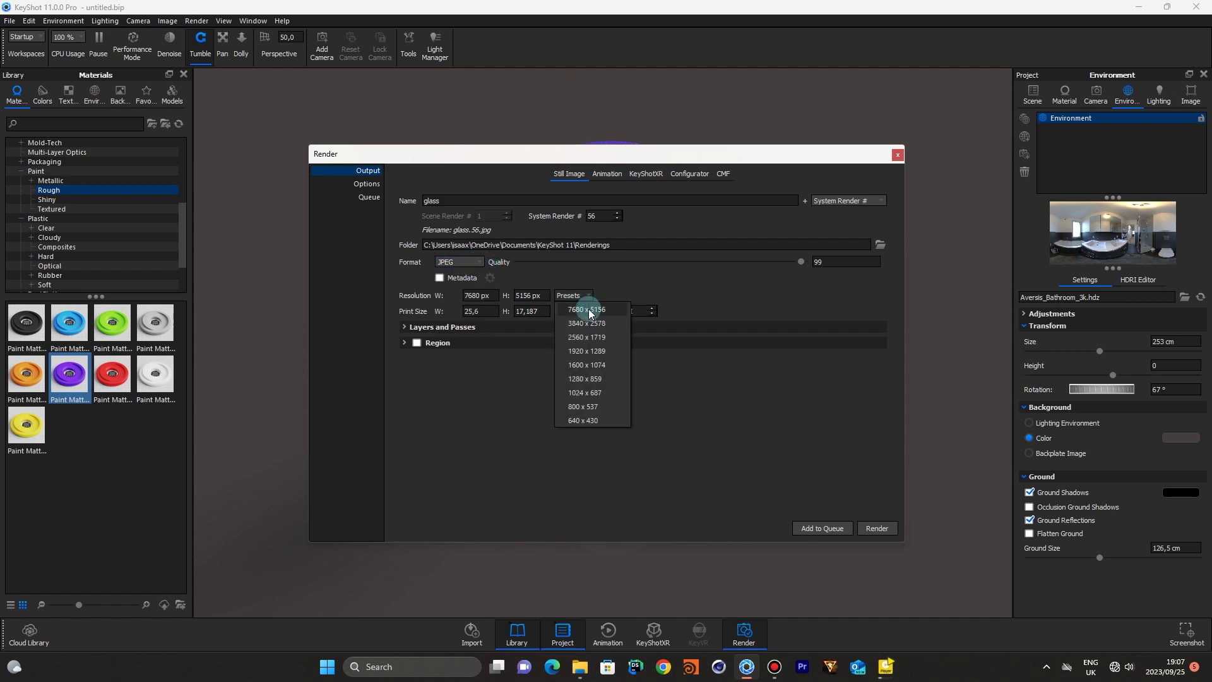
left_click_drag(812, 264, 816, 262)
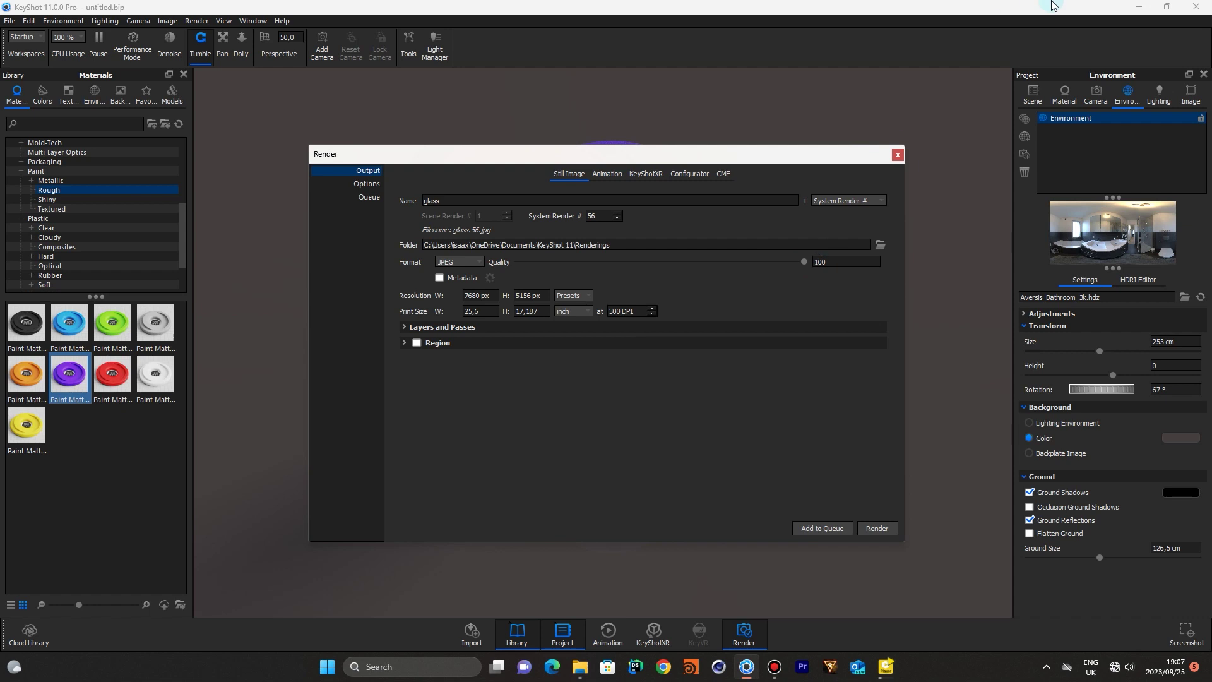
left_click(877, 528)
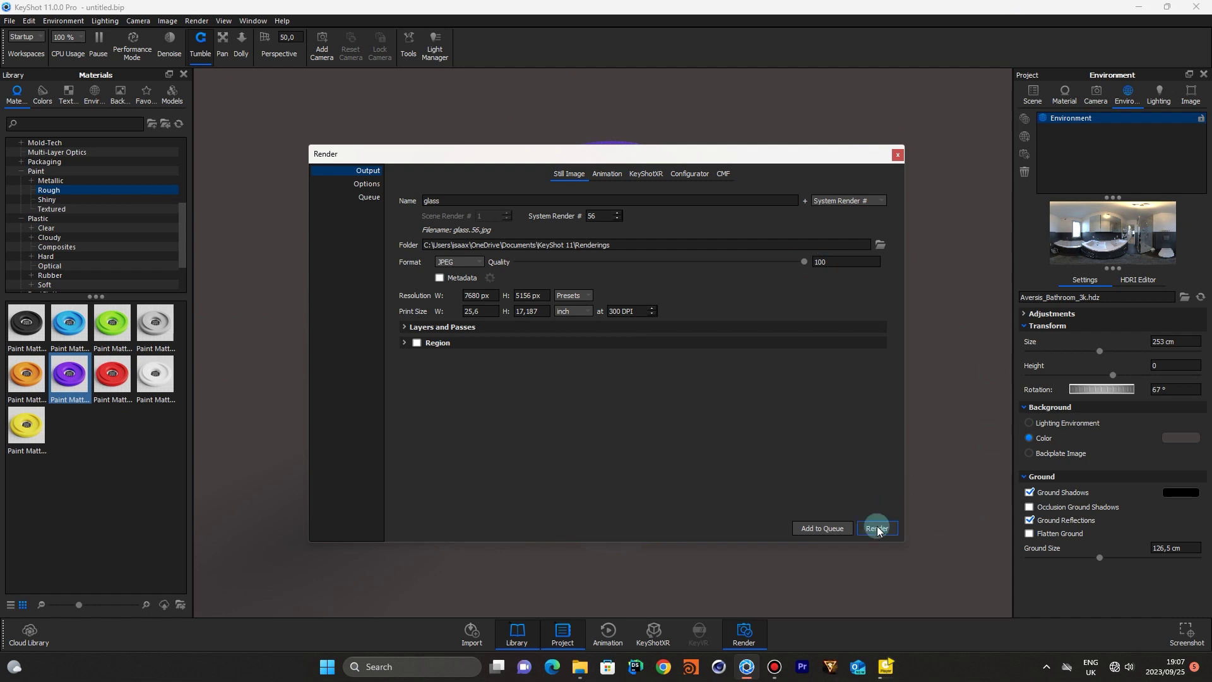